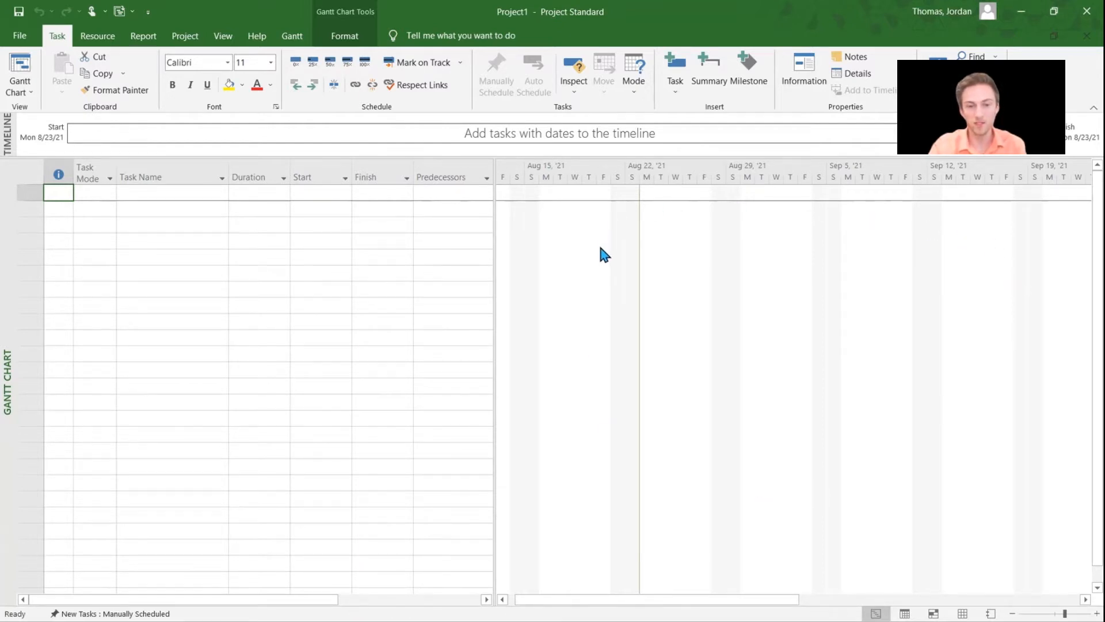
Add a task named "Task 1" in the first row of the task table.
left_click(178, 192)
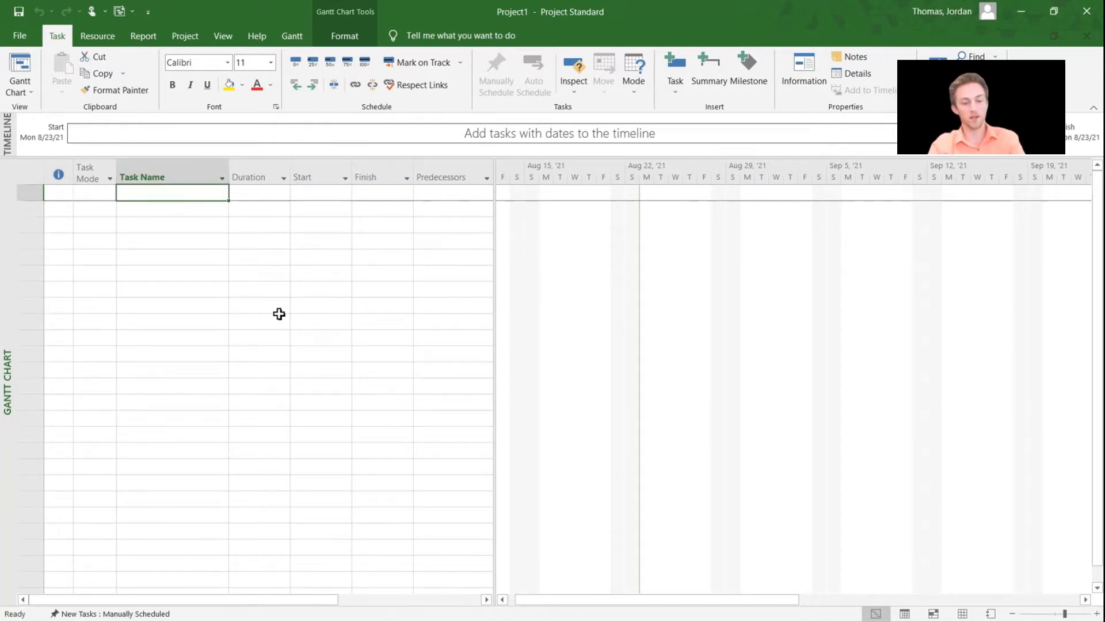
type("Task")
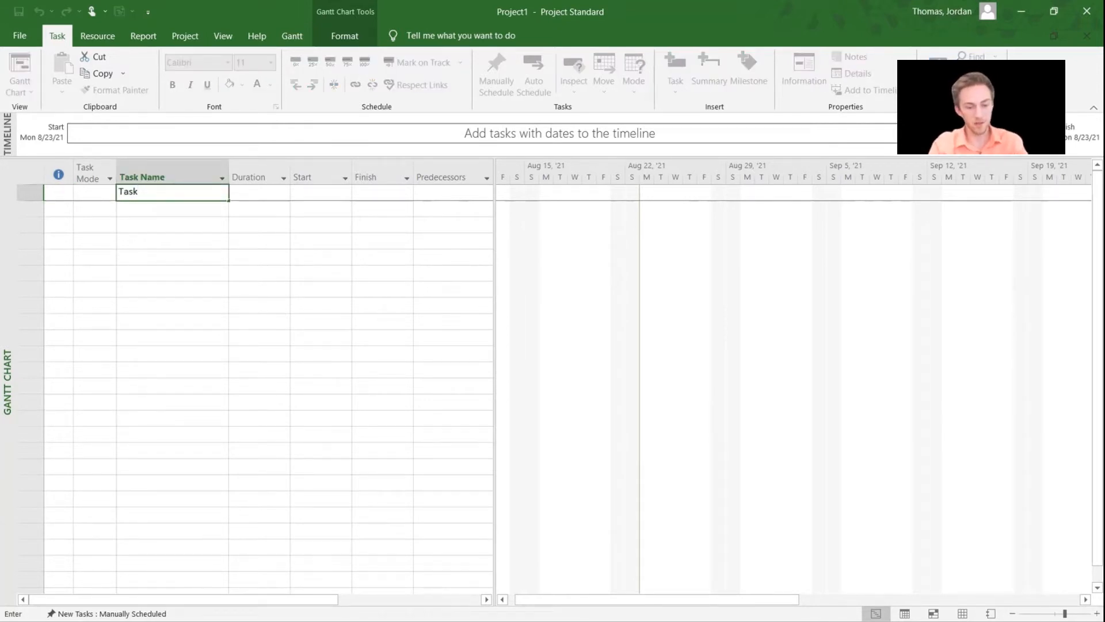
type(" 1")
key("Return")
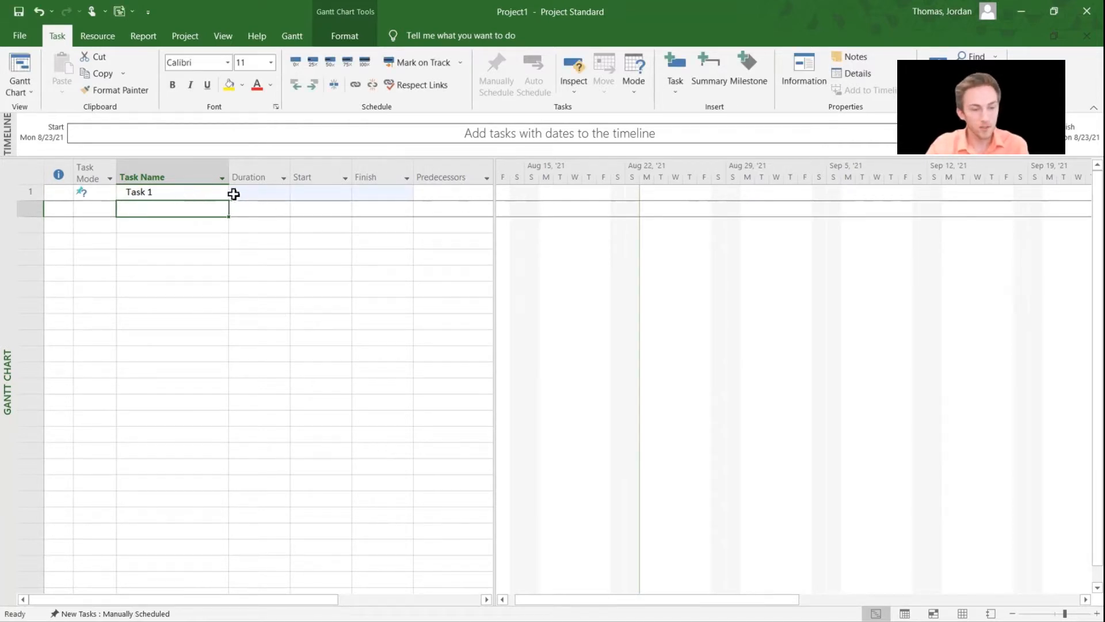
Give Task 1 a duration of 10 days and set its start date to today, Mon 8/23/21.
left_click(278, 193)
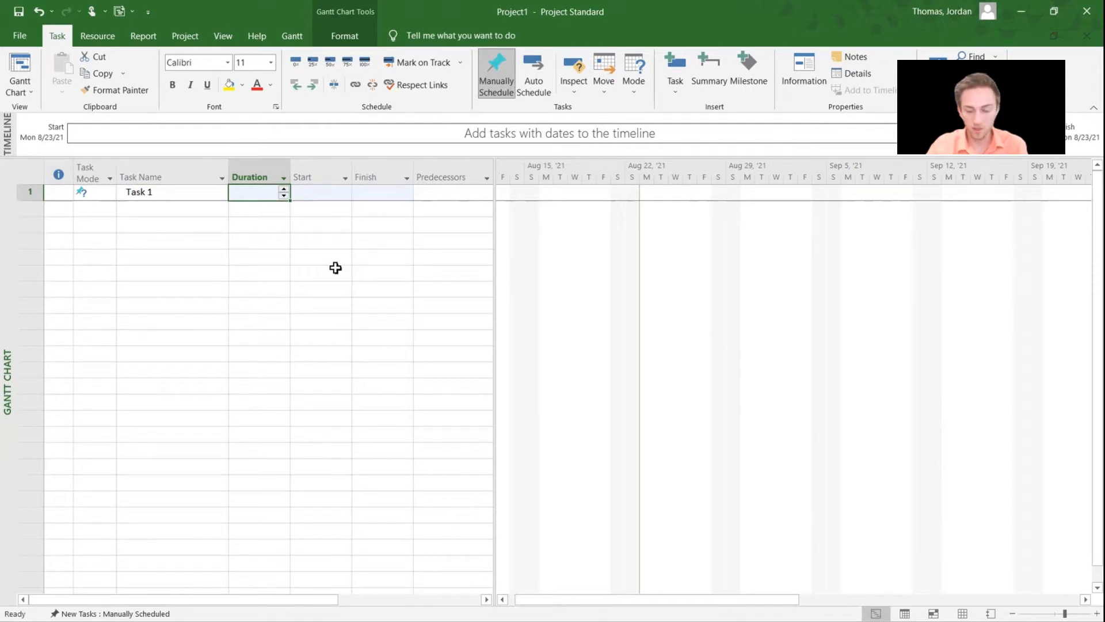
type("10")
key("Tab")
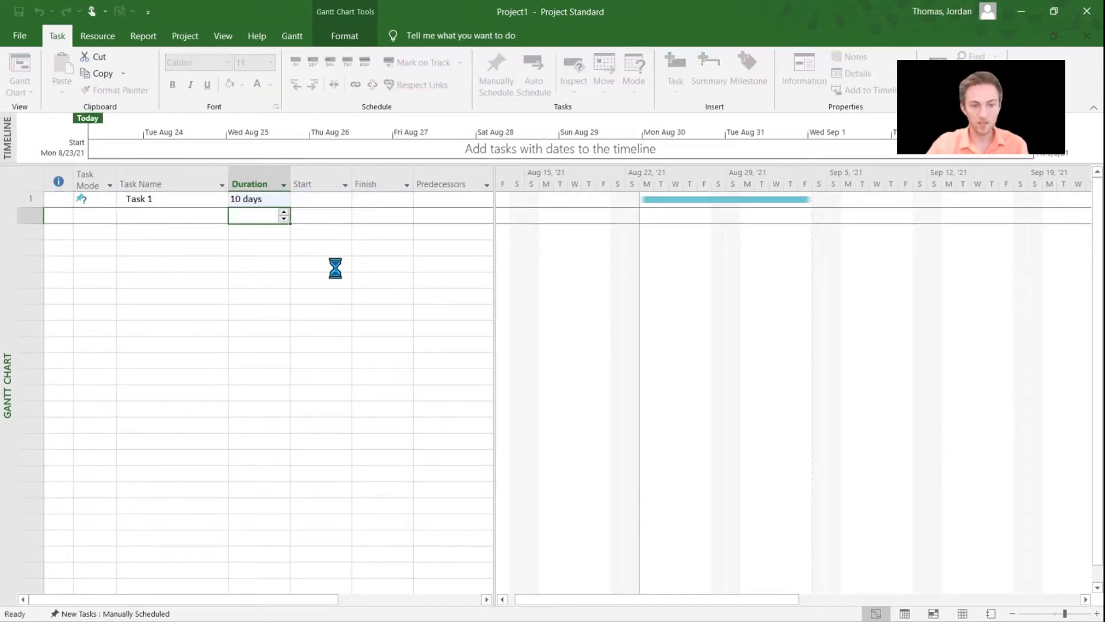
left_click(346, 199)
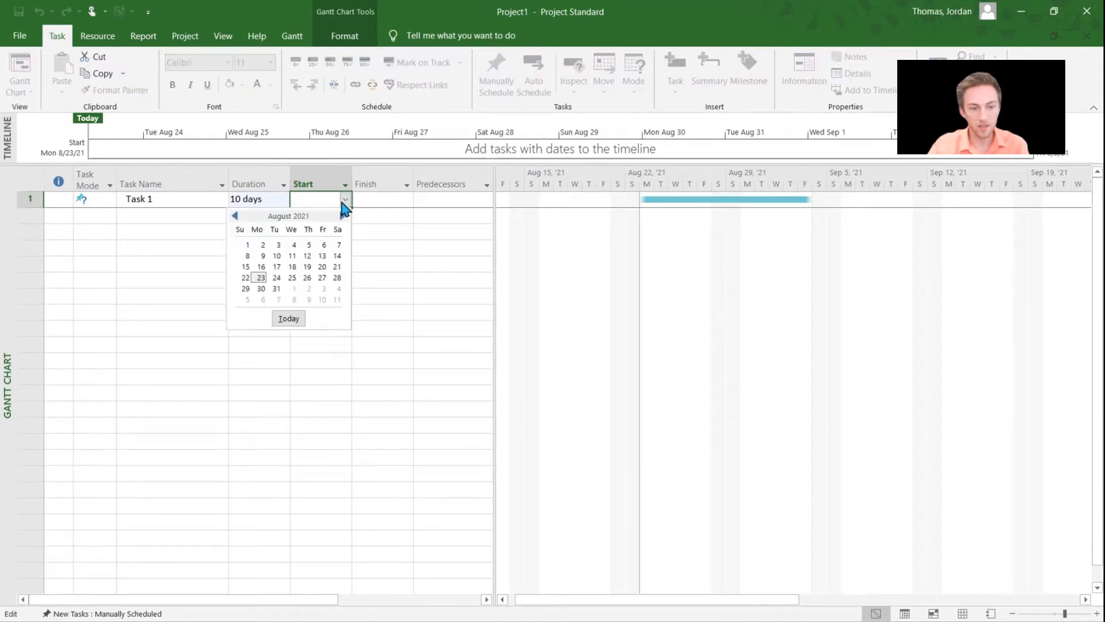
left_click(288, 317)
left_click(374, 231)
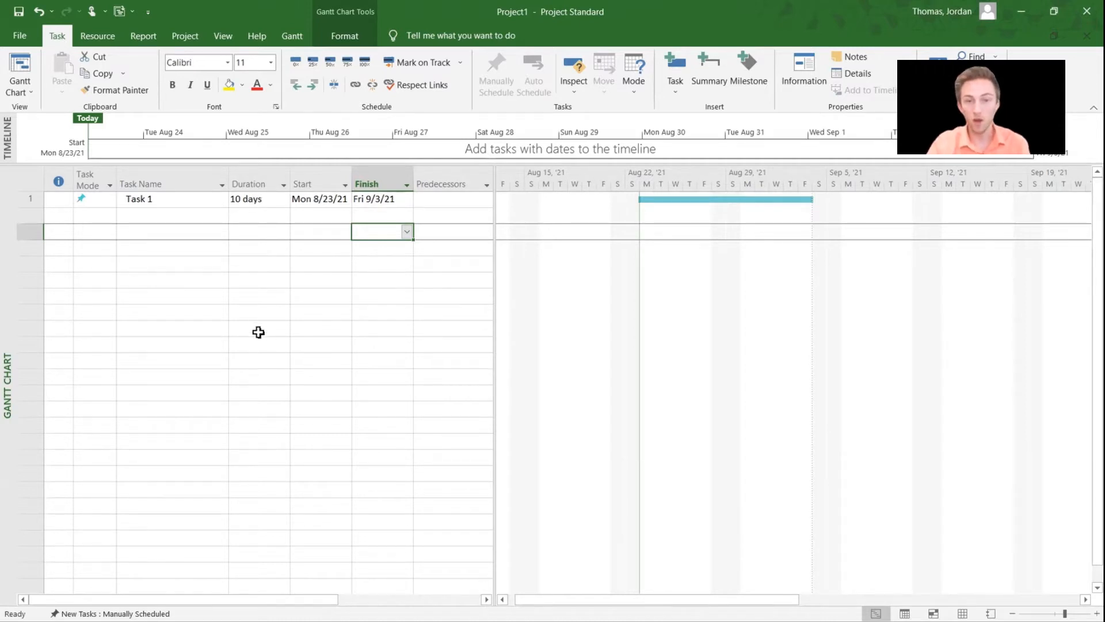
Add a second task named "Task 2" directly below Task 1.
left_click(129, 213)
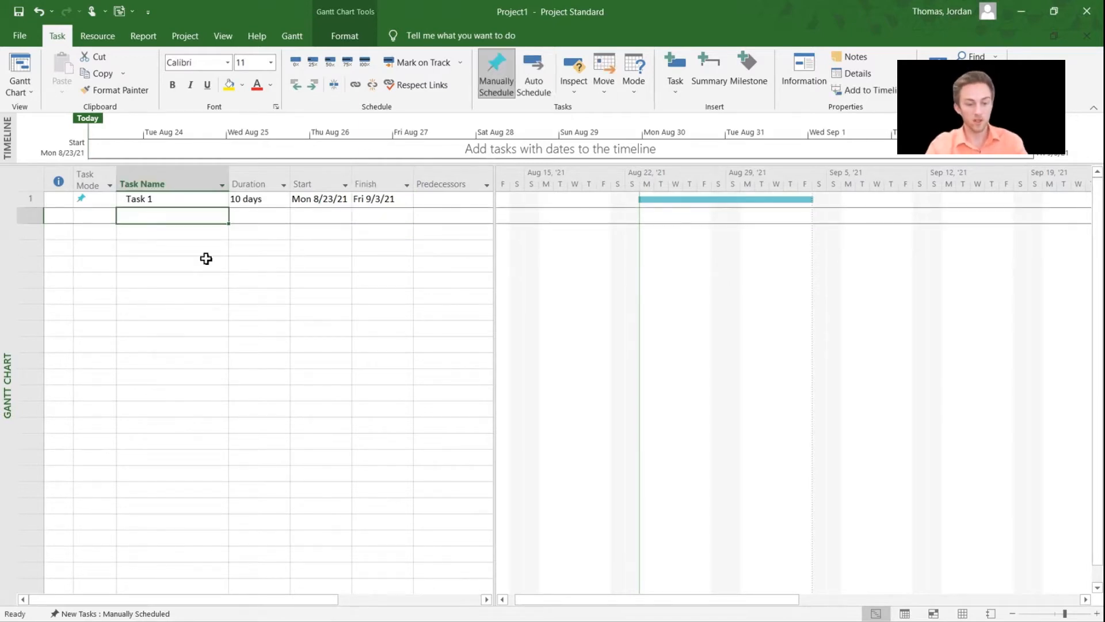
type("Task")
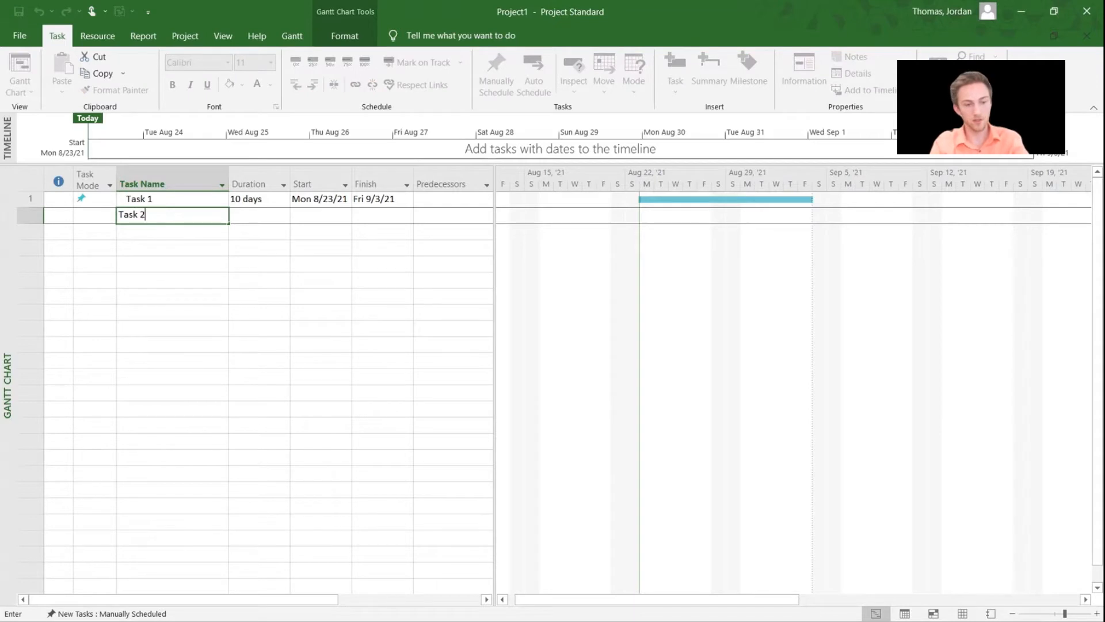
type(" 2")
key("Return")
Set Task 2's start date to Wed 8/25/21 and its finish date to Wed 9/1/21.
left_click(301, 221)
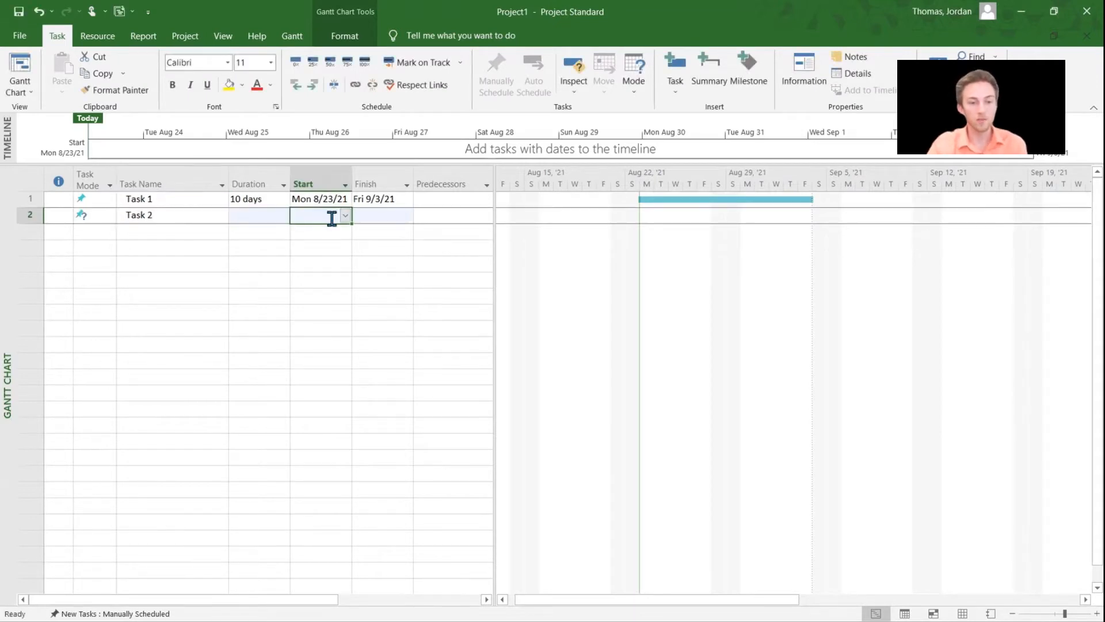
left_click(345, 216)
left_click(294, 295)
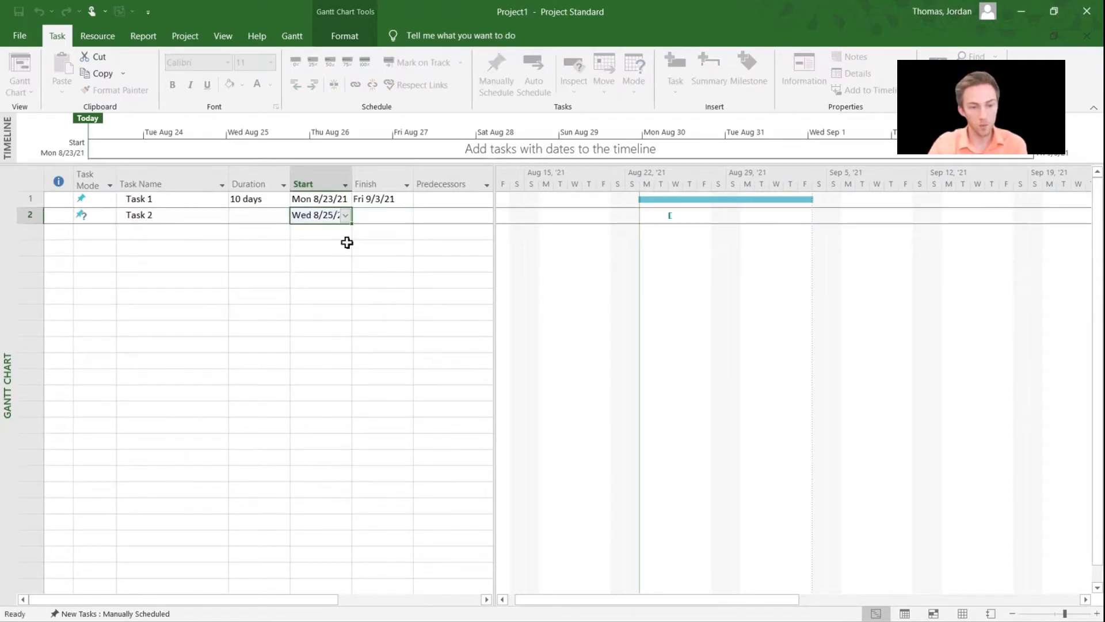
left_click(383, 216)
left_click(407, 216)
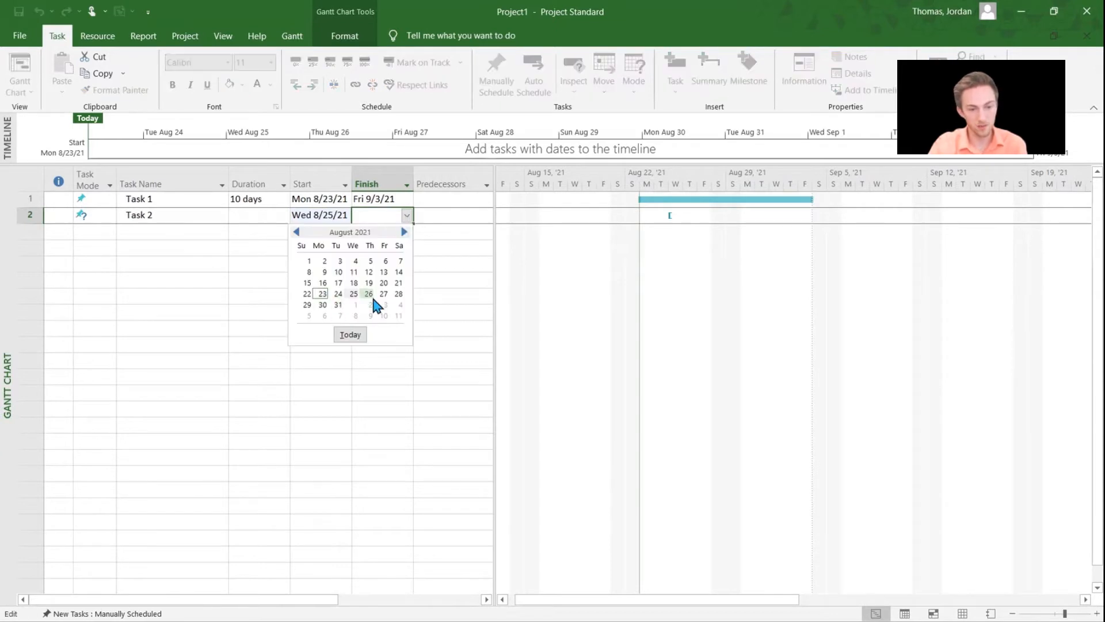
left_click(356, 304)
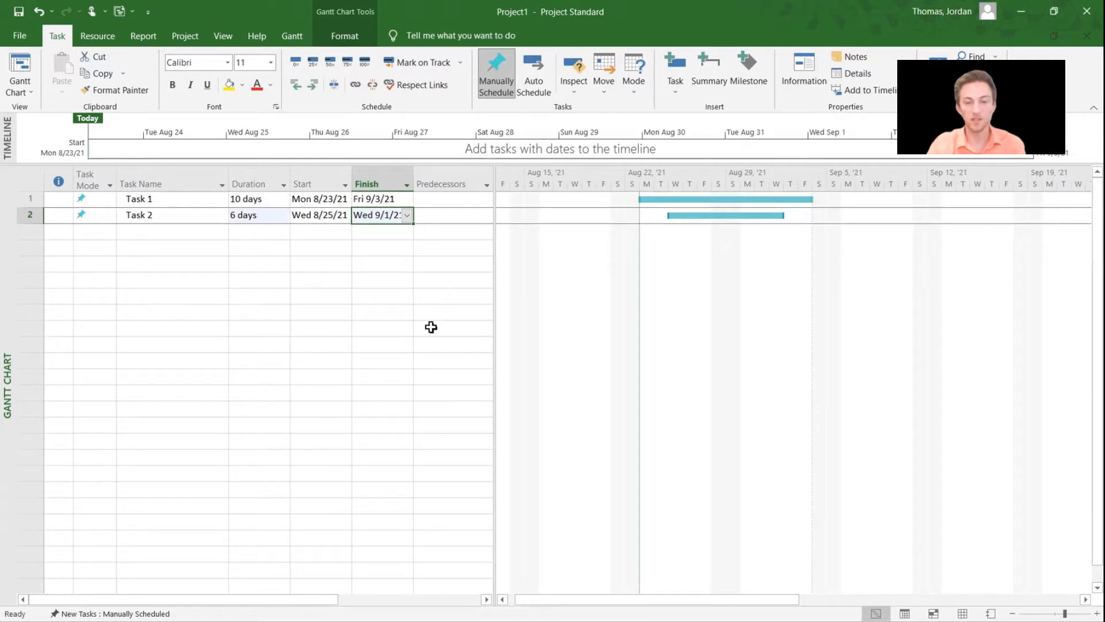
left_click(306, 263)
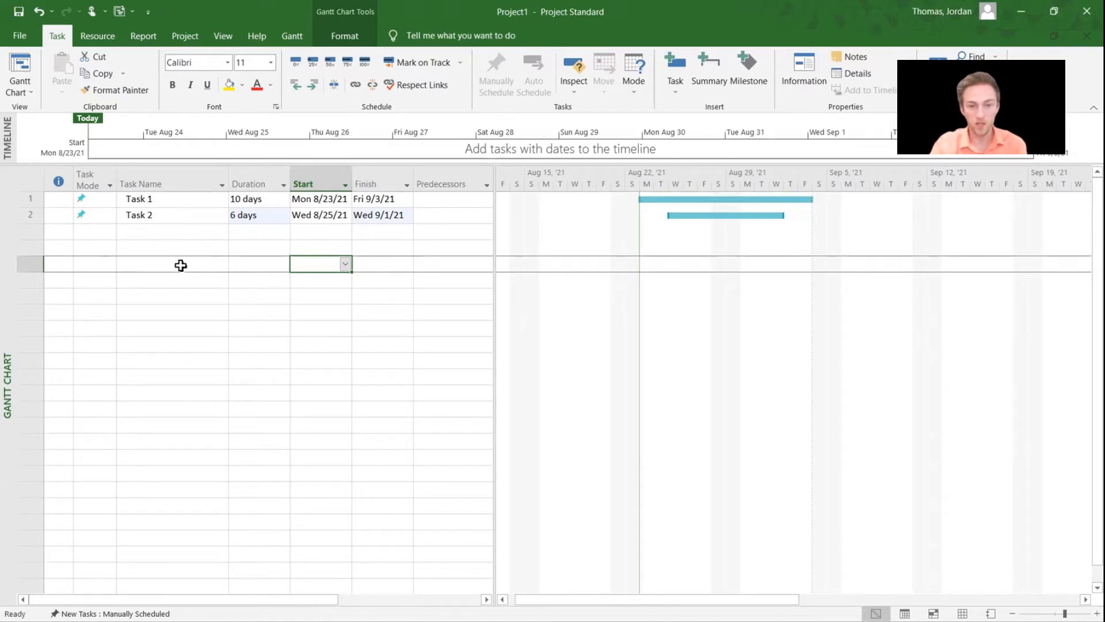
left_click(304, 199)
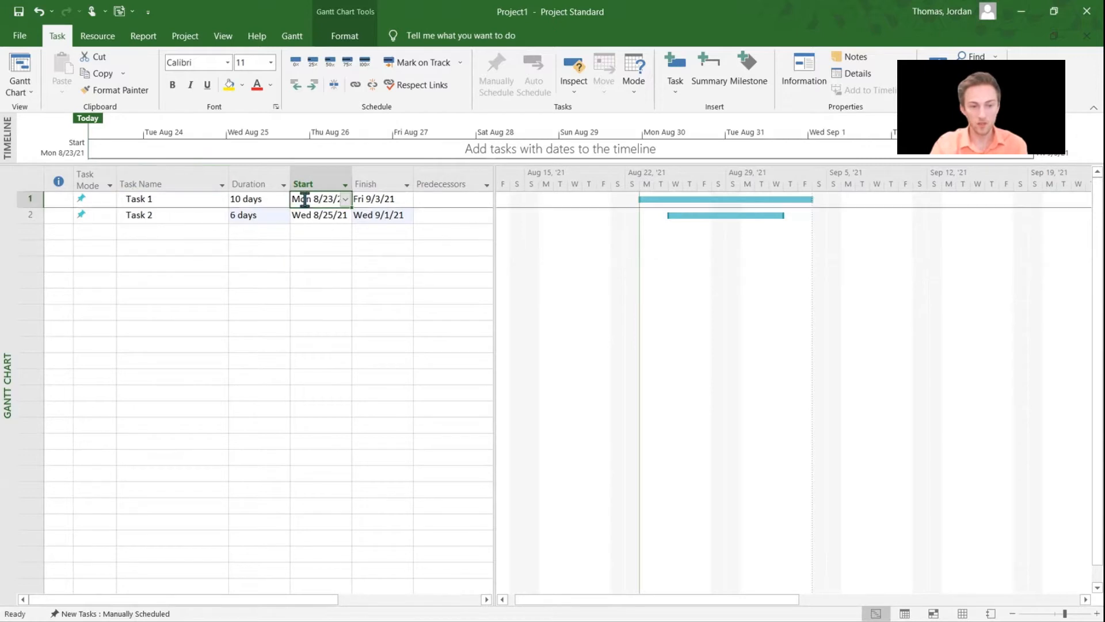
left_click(377, 200)
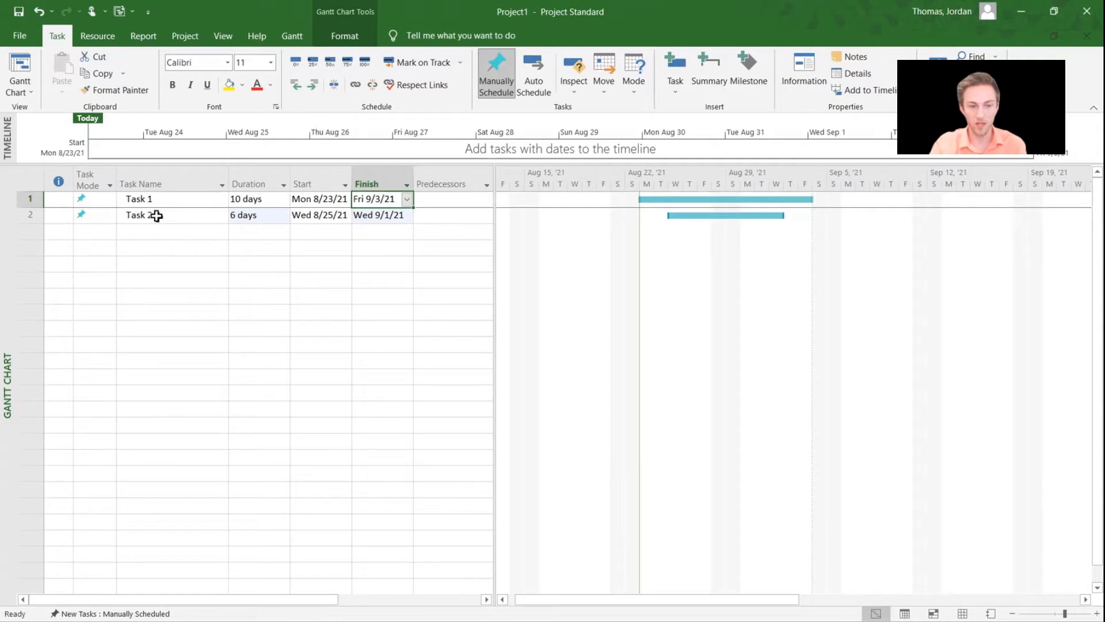
Add a third task named "Task 3" below Task 2 and switch it to Auto Schedule.
left_click(130, 235)
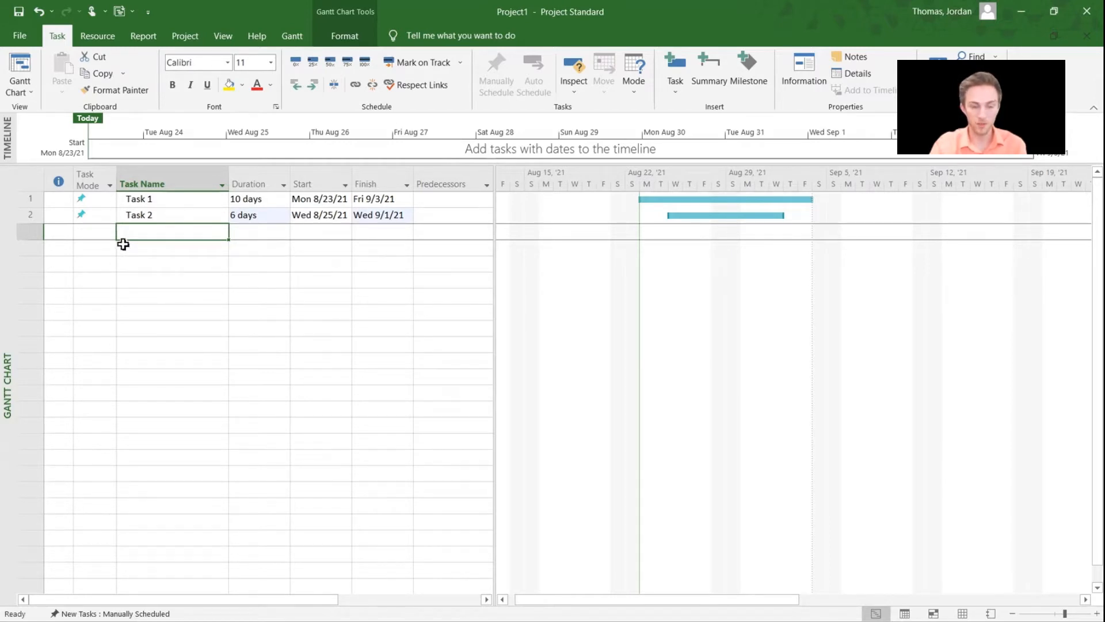
type("Task 3")
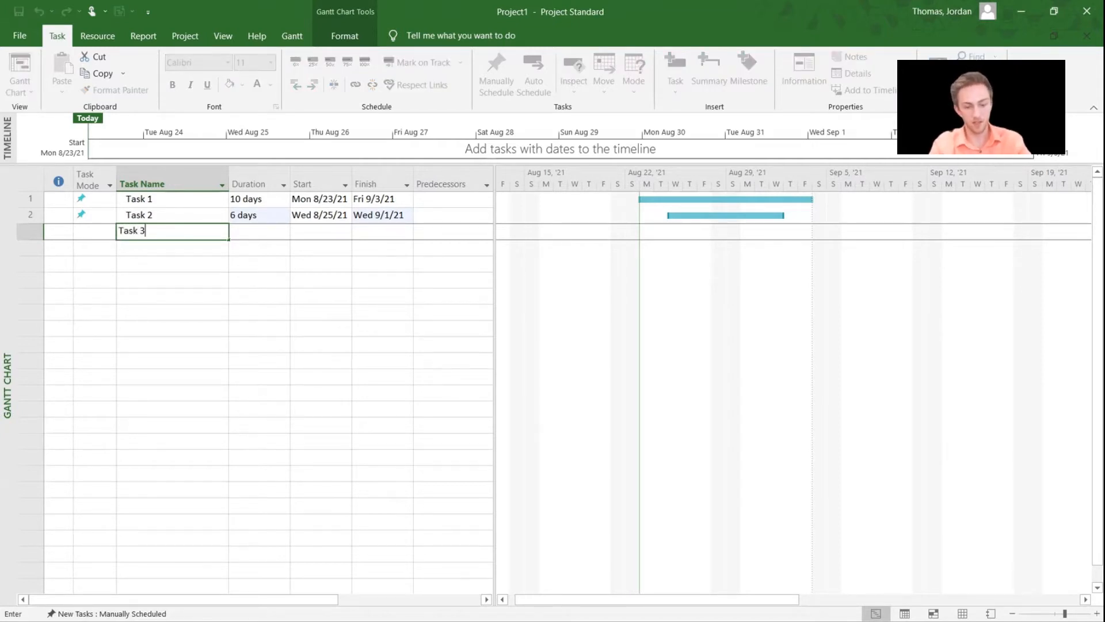
key("Return")
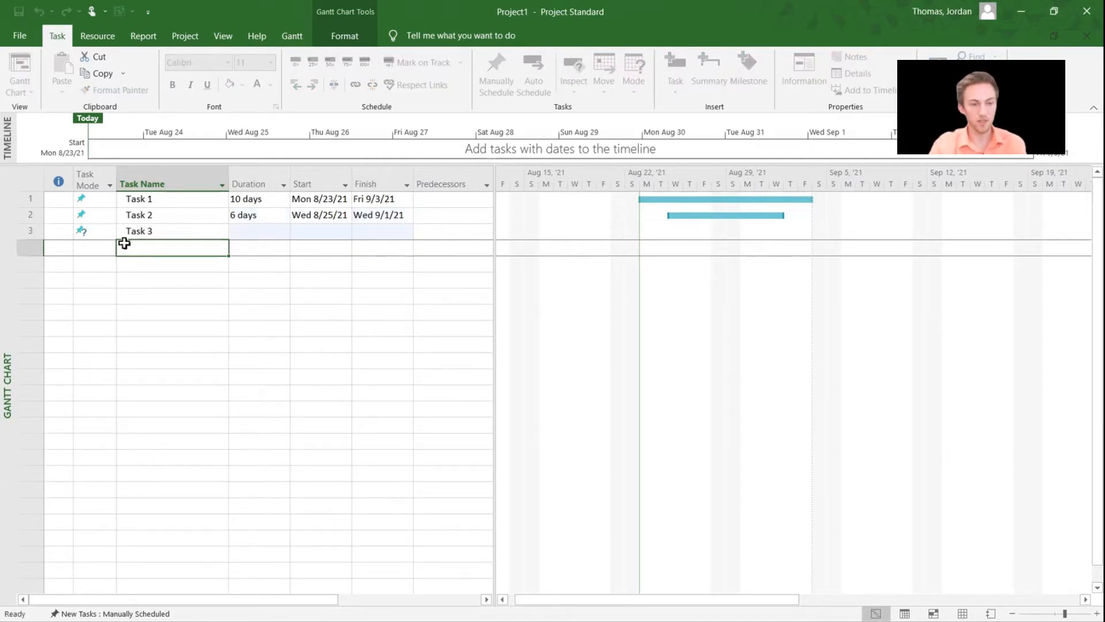
left_click(202, 230)
left_click(533, 77)
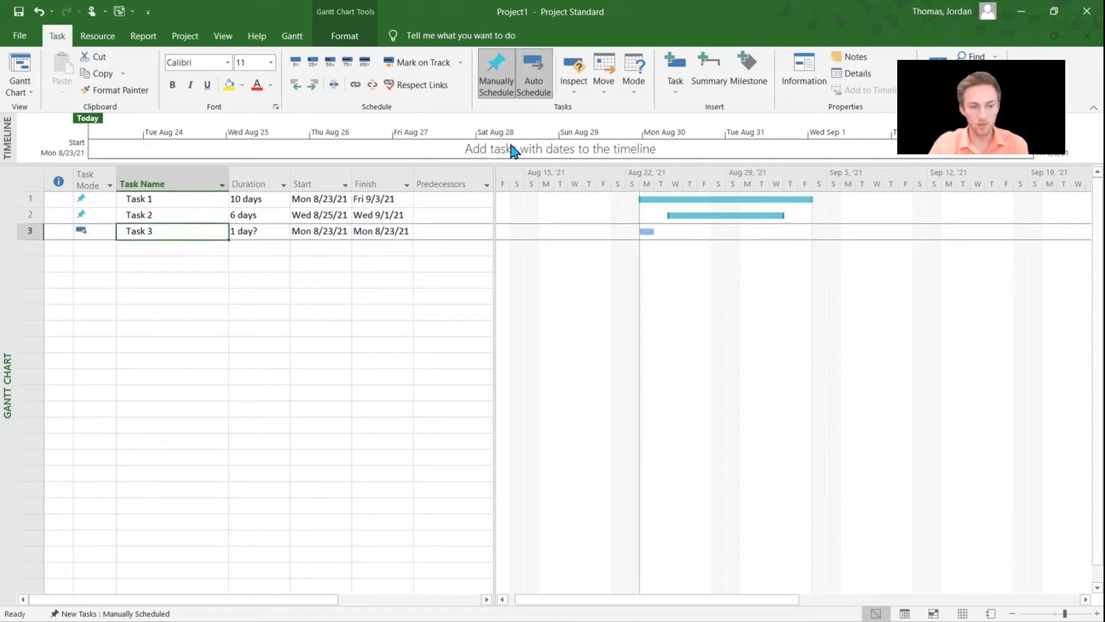
Set Task 3's duration to 5 days.
left_click(258, 231)
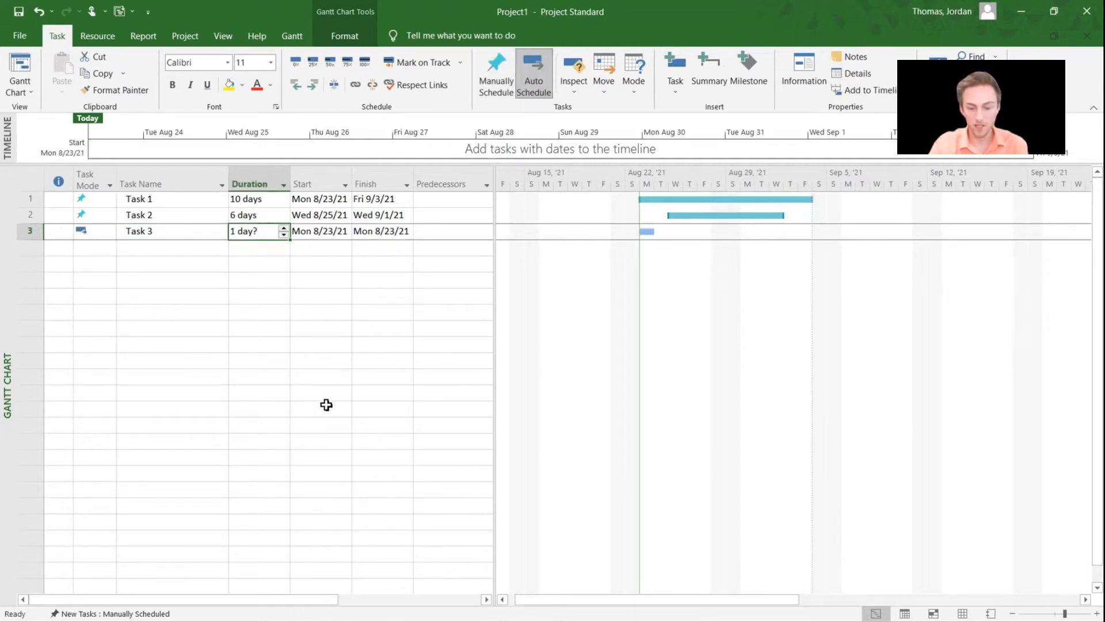
type("5")
key("Return")
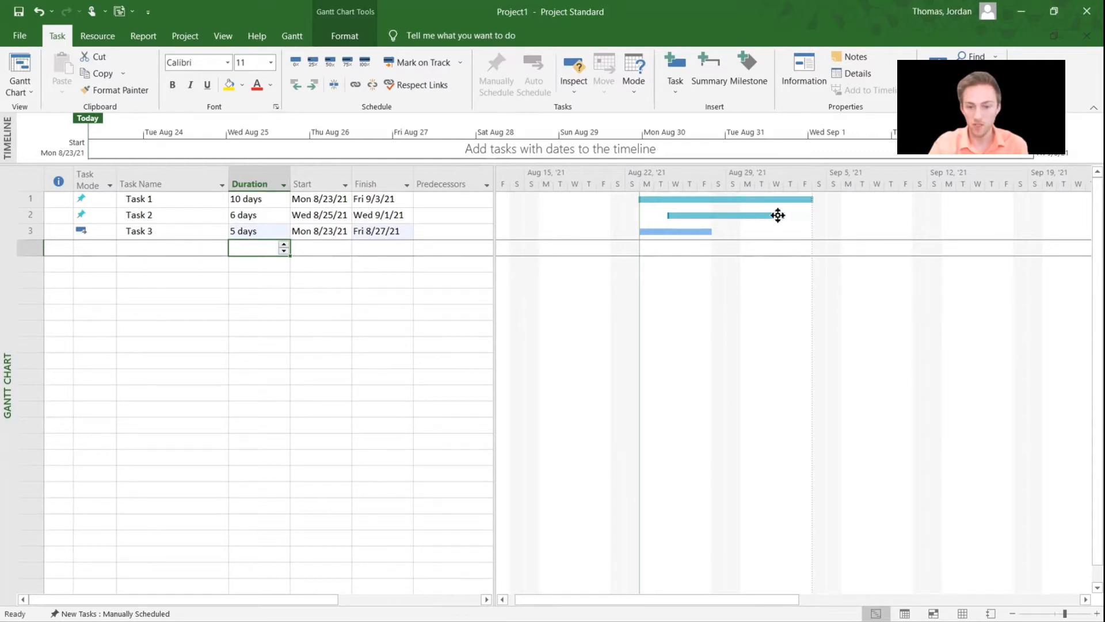
Make Task 2 the predecessor of Task 3.
left_click(447, 233)
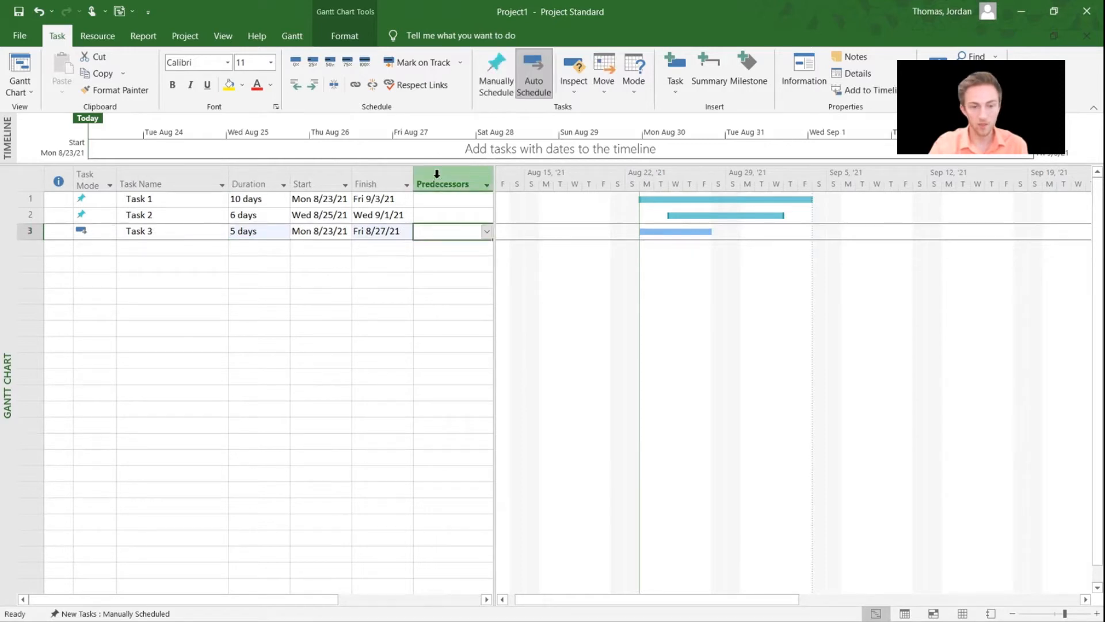
left_click(487, 234)
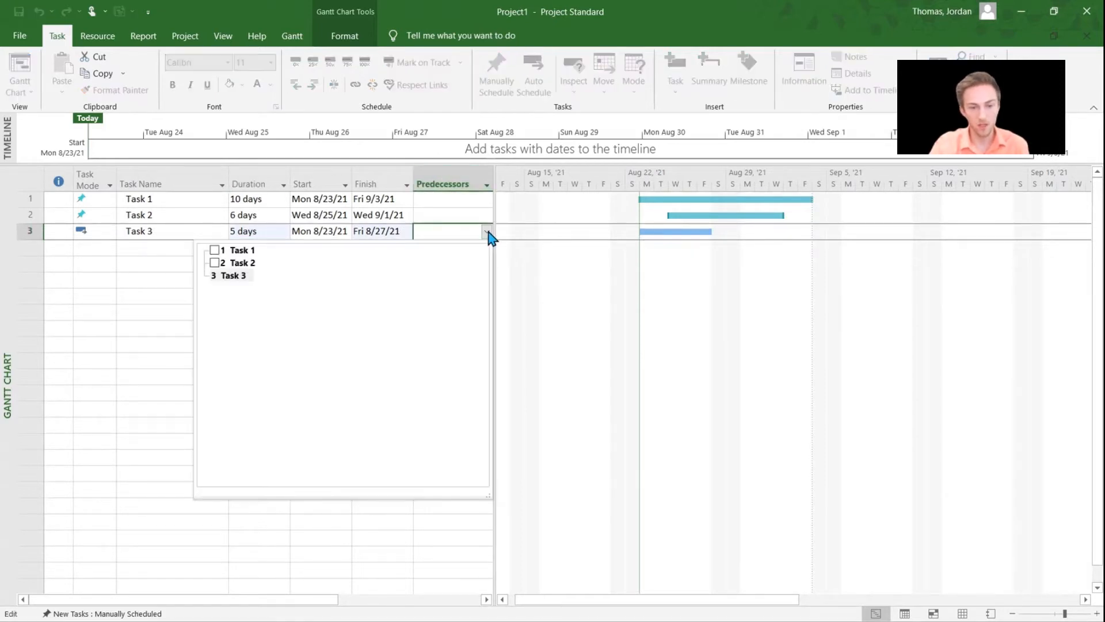
left_click(215, 263)
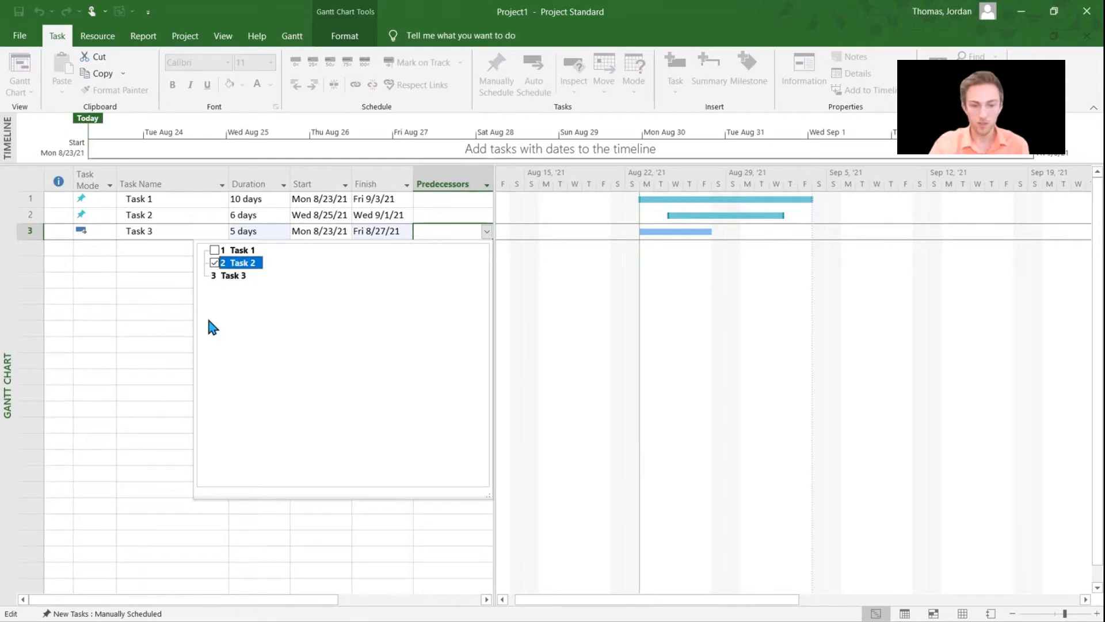
key("Return")
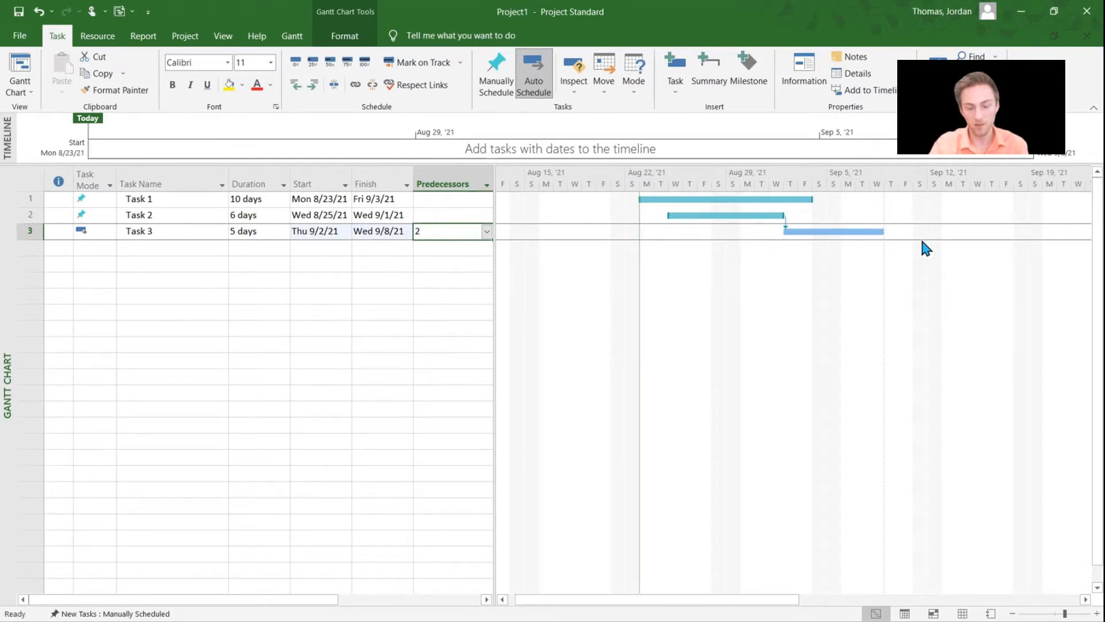
left_click(370, 314)
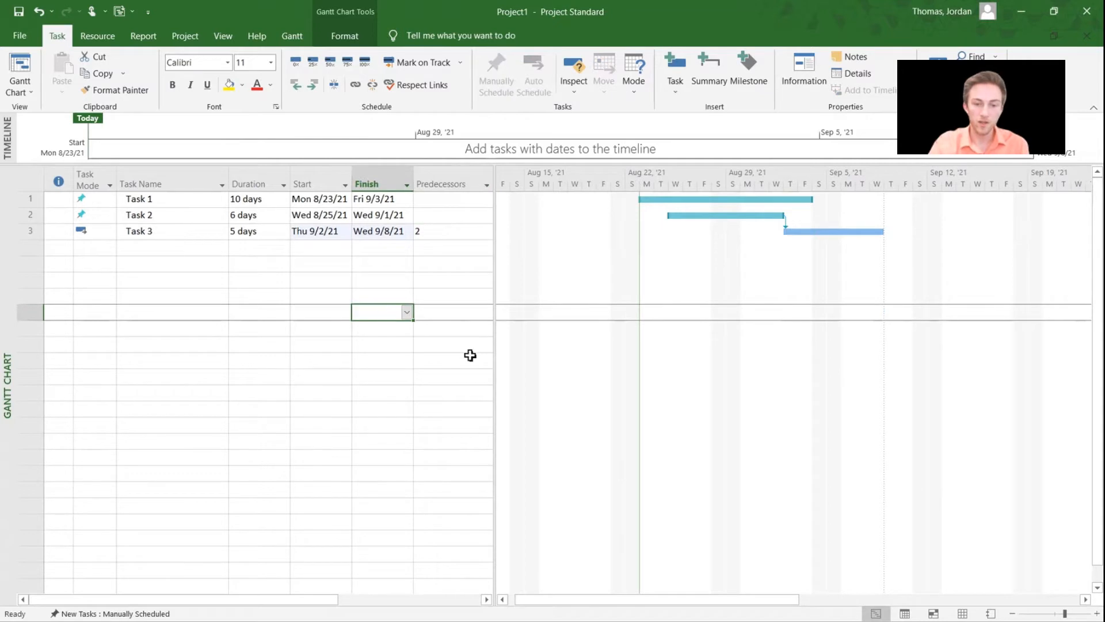
Show the details form for Task 3 and change its Task 2 predecessor link to finish-to-finish (FF).
left_click(440, 230)
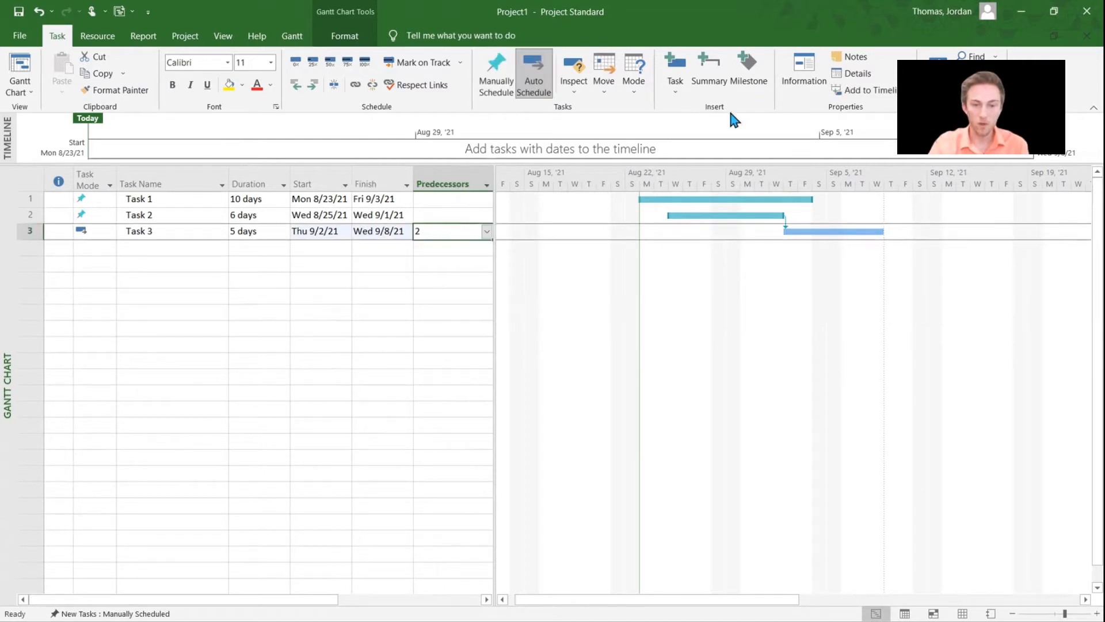
left_click(852, 77)
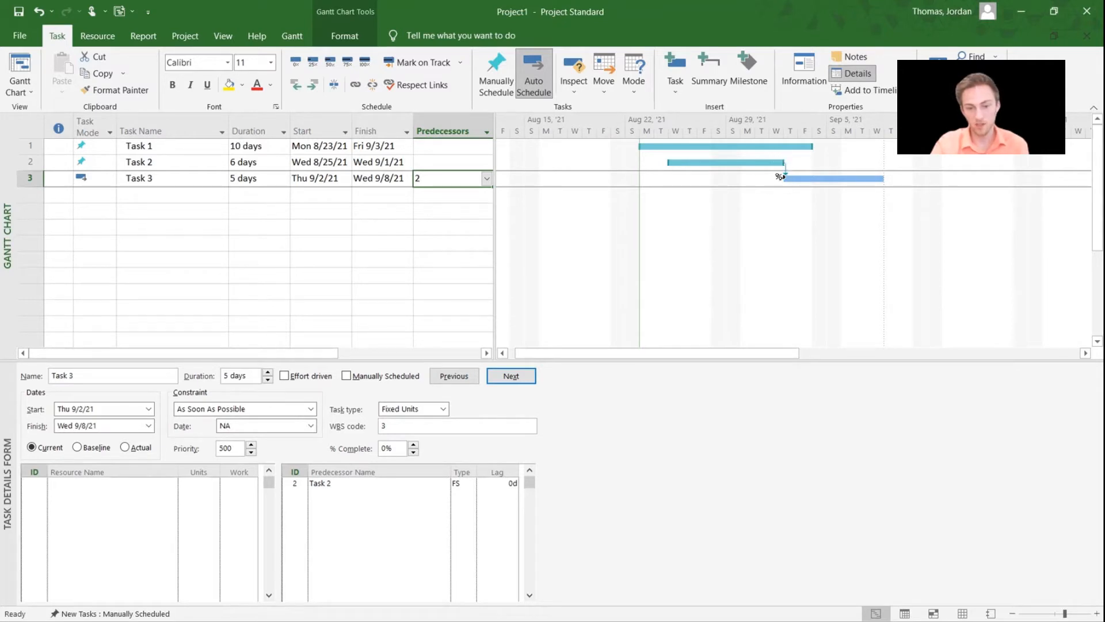
left_click(466, 490)
left_click(465, 483)
left_click(470, 484)
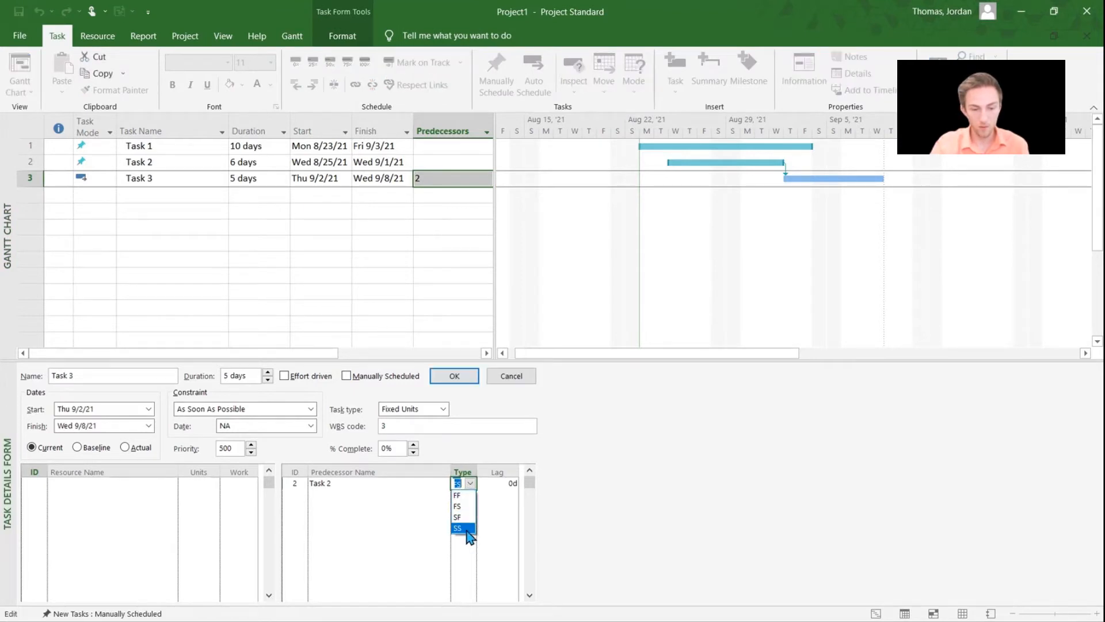
left_click(460, 496)
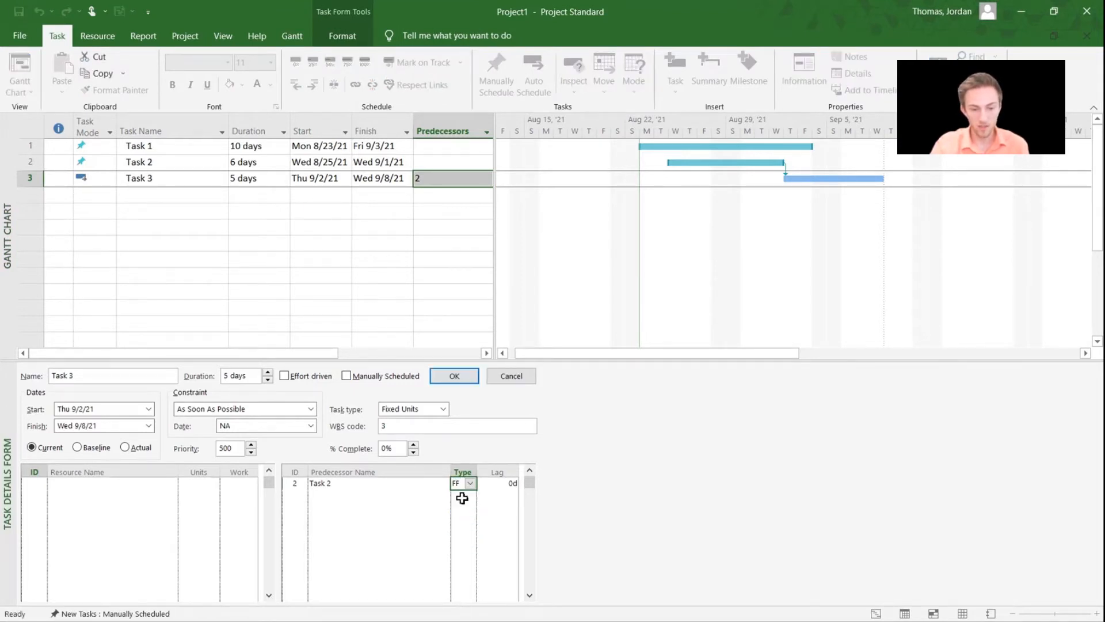
left_click(459, 385)
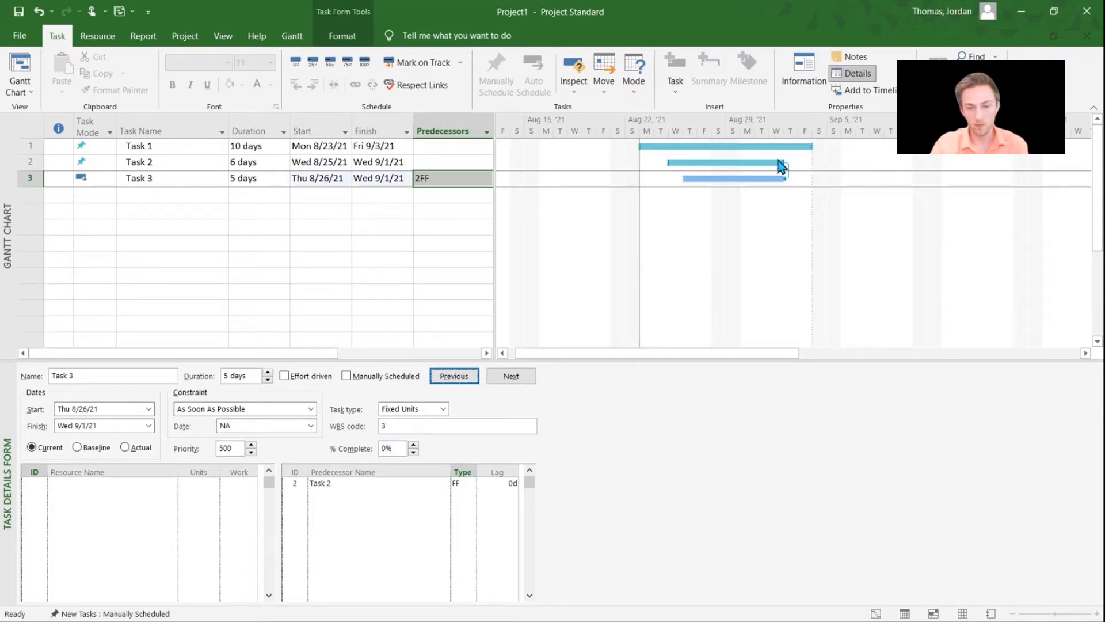
Change the type of Task 3's link to Task 2 to start-to-finish (SF) and apply it.
left_click(464, 483)
left_click(470, 483)
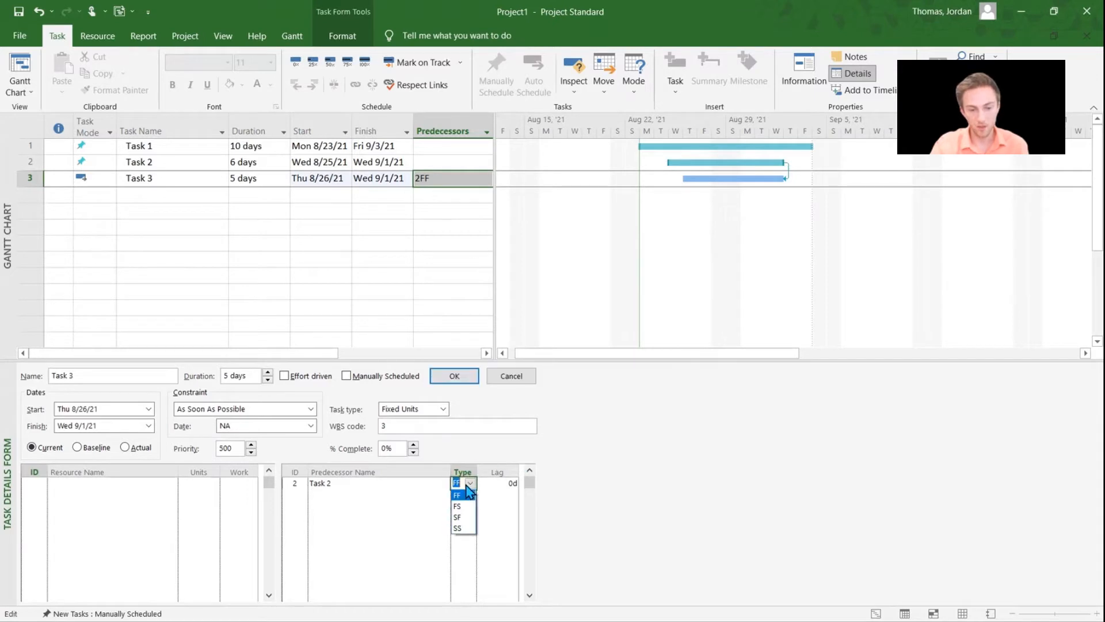
left_click(472, 516)
left_click(454, 375)
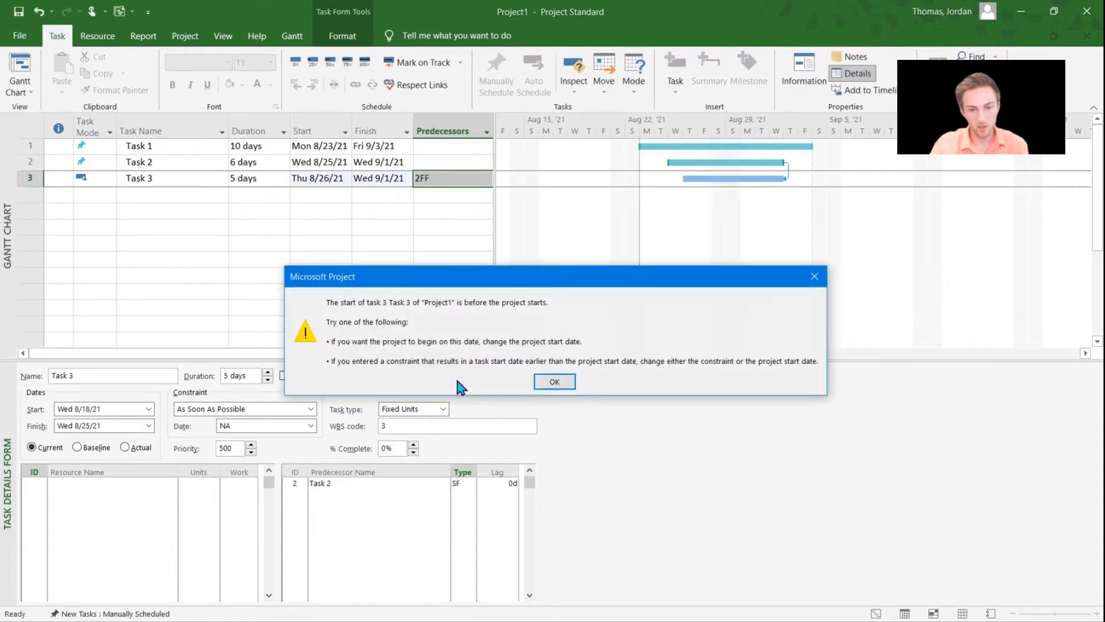
left_click(554, 382)
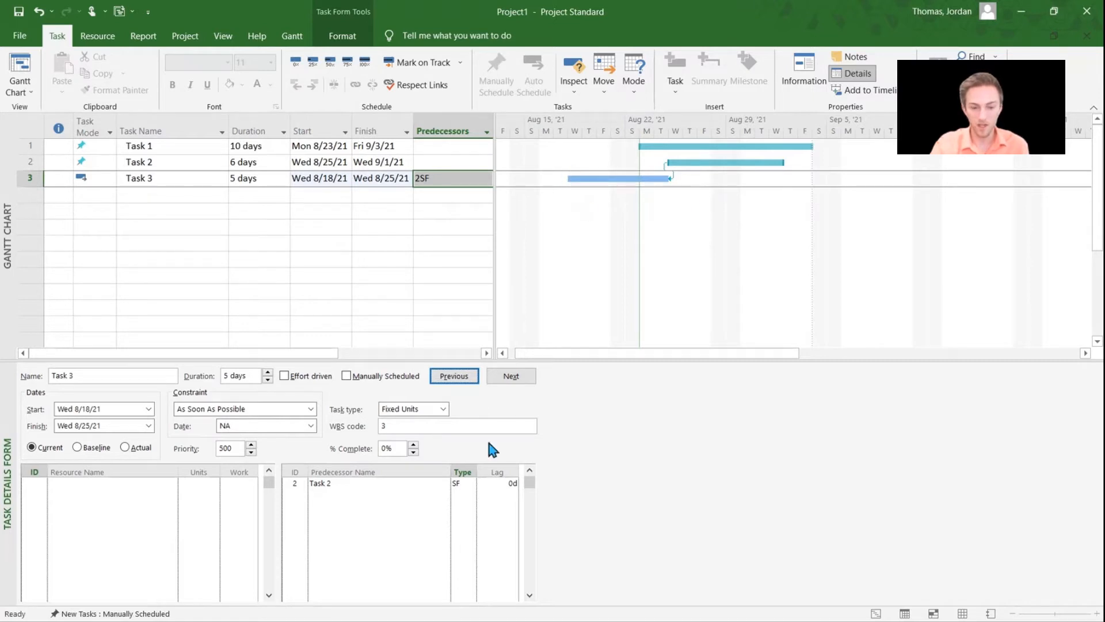
Change the type of Task 3's predecessor link to Task 2 to start-to-start (SS) and apply it.
left_click(468, 483)
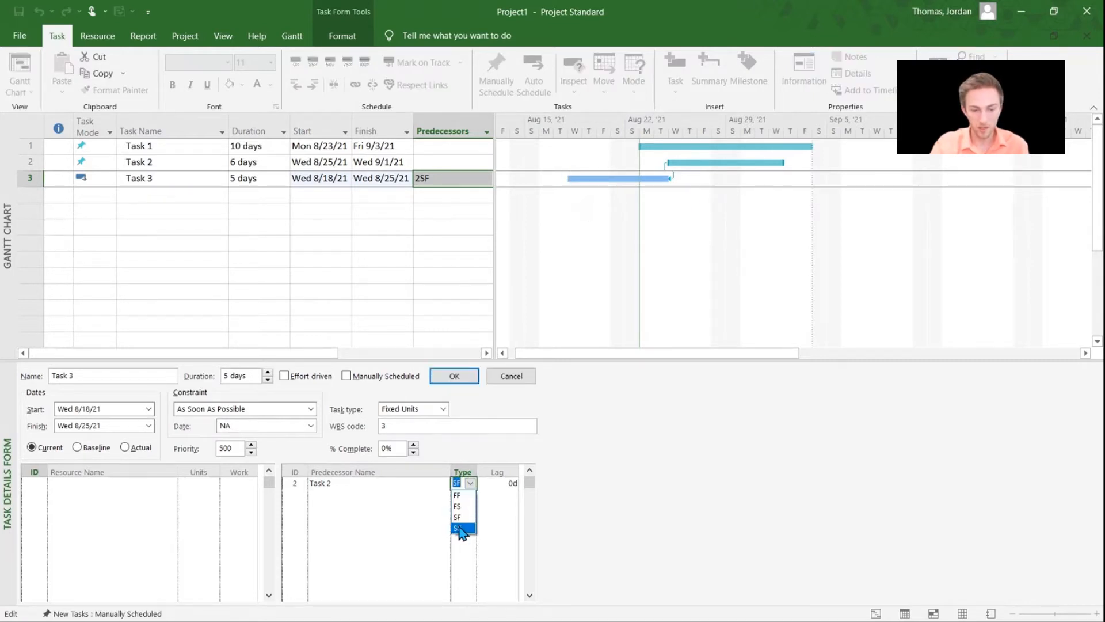
left_click(461, 528)
left_click(455, 377)
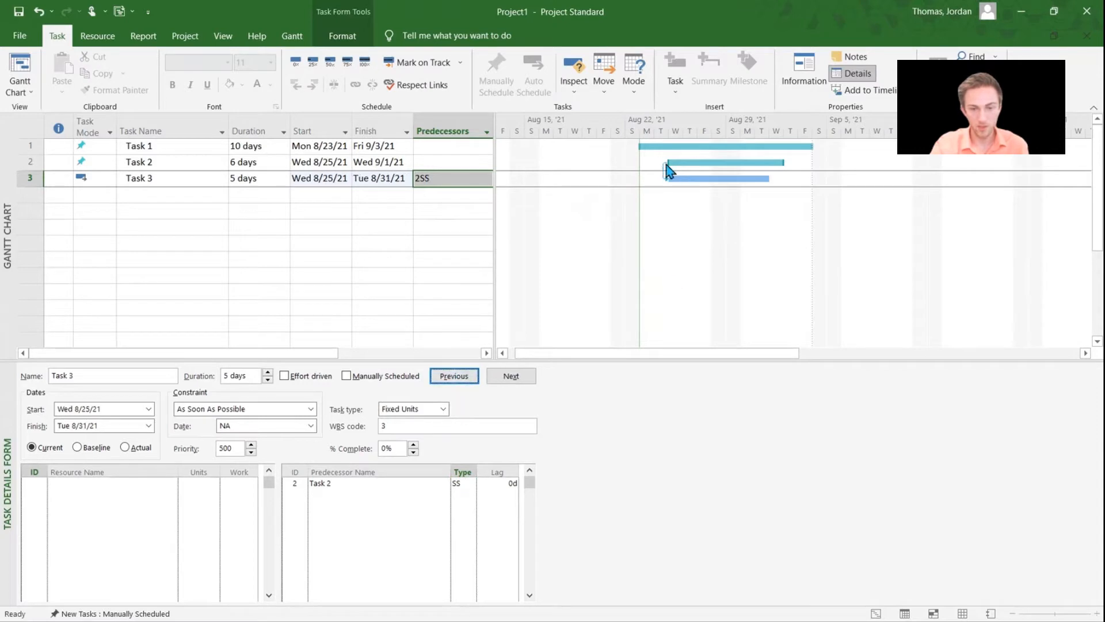
Set Task 3's predecessor link to Task 2 to finish-to-start (FS) and apply the change.
left_click(460, 483)
left_click(470, 483)
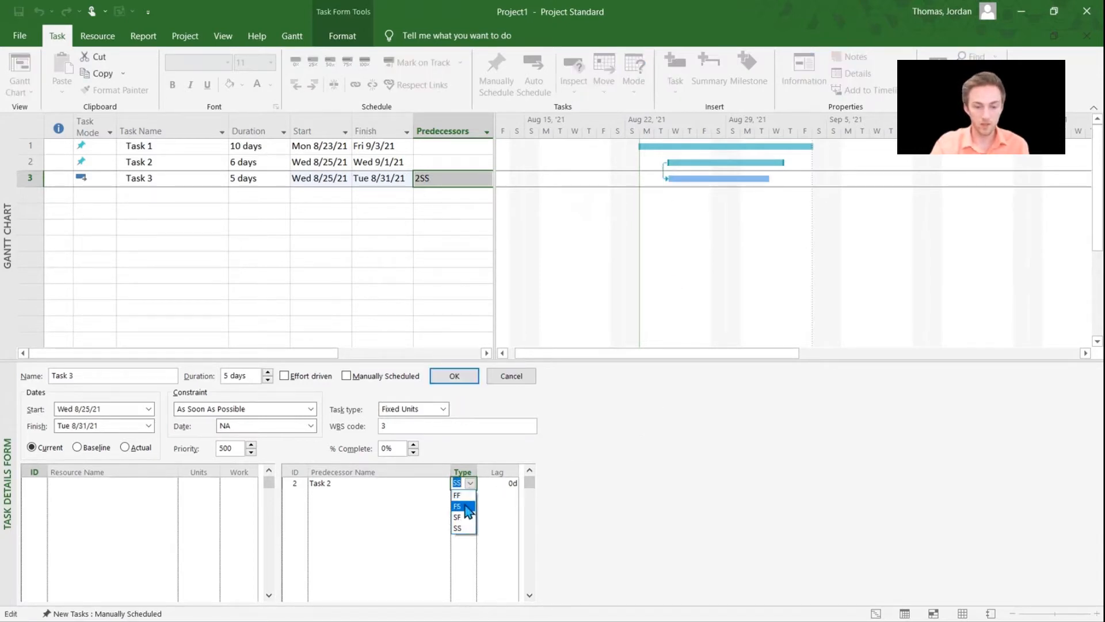
left_click(468, 506)
left_click(455, 376)
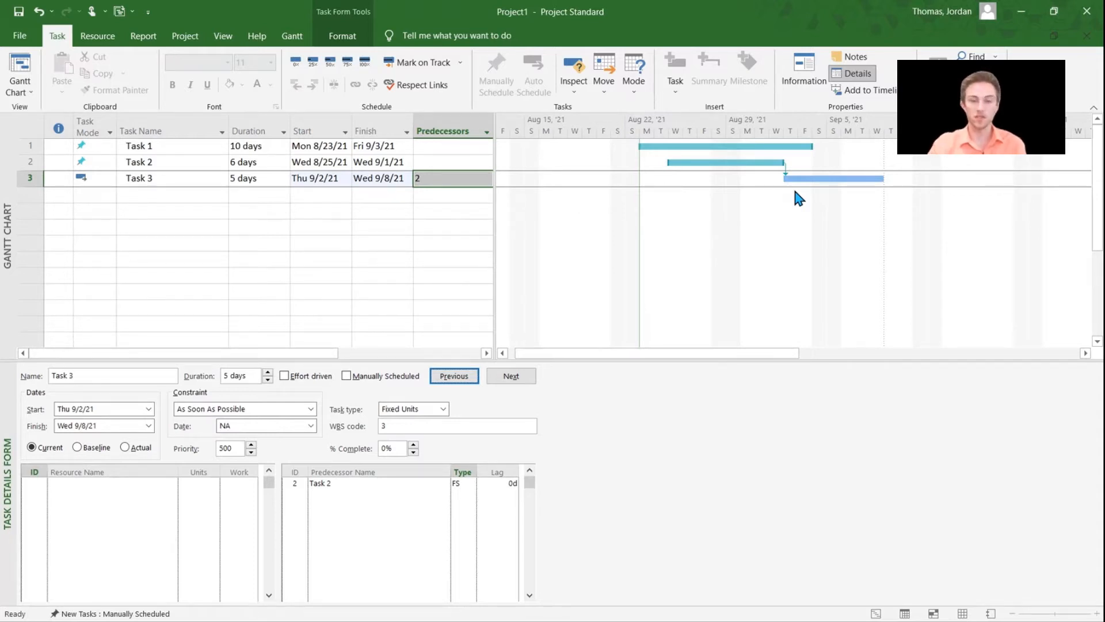
Add a 7-day lag to Task 3's finish-to-start link with Task 2 and apply it.
left_click(489, 483)
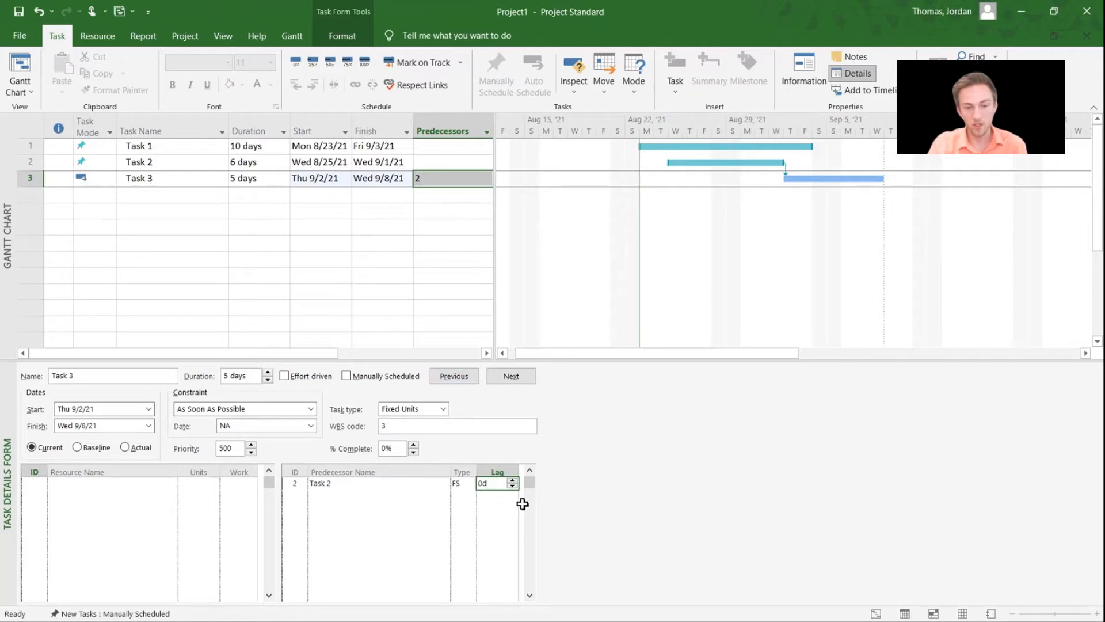
left_click(512, 480)
left_click(513, 480)
left_click(512, 481)
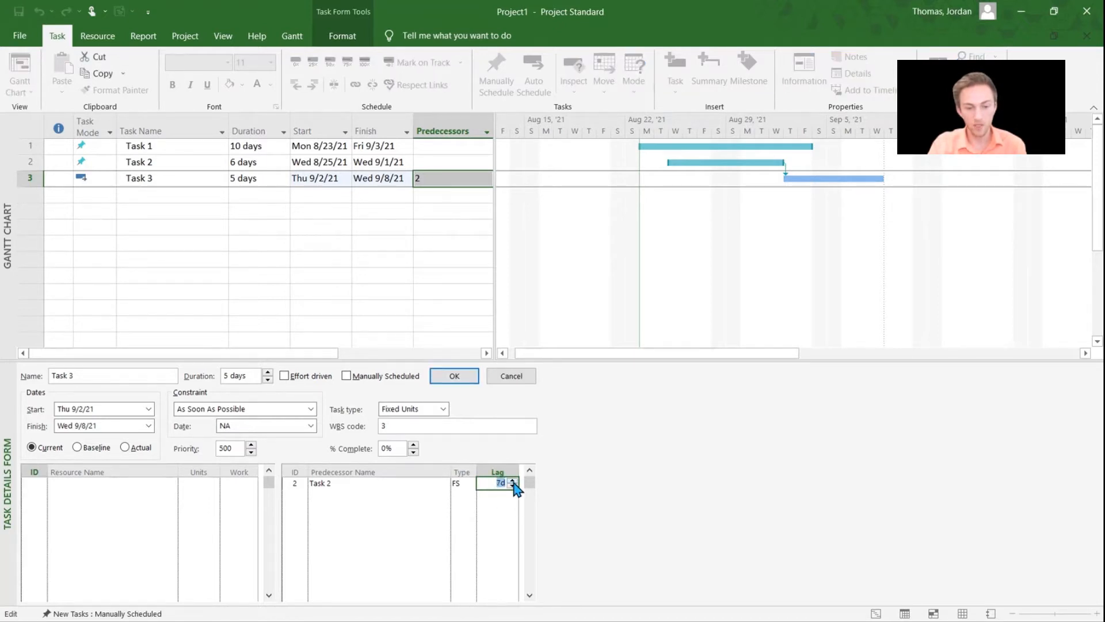
left_click(464, 381)
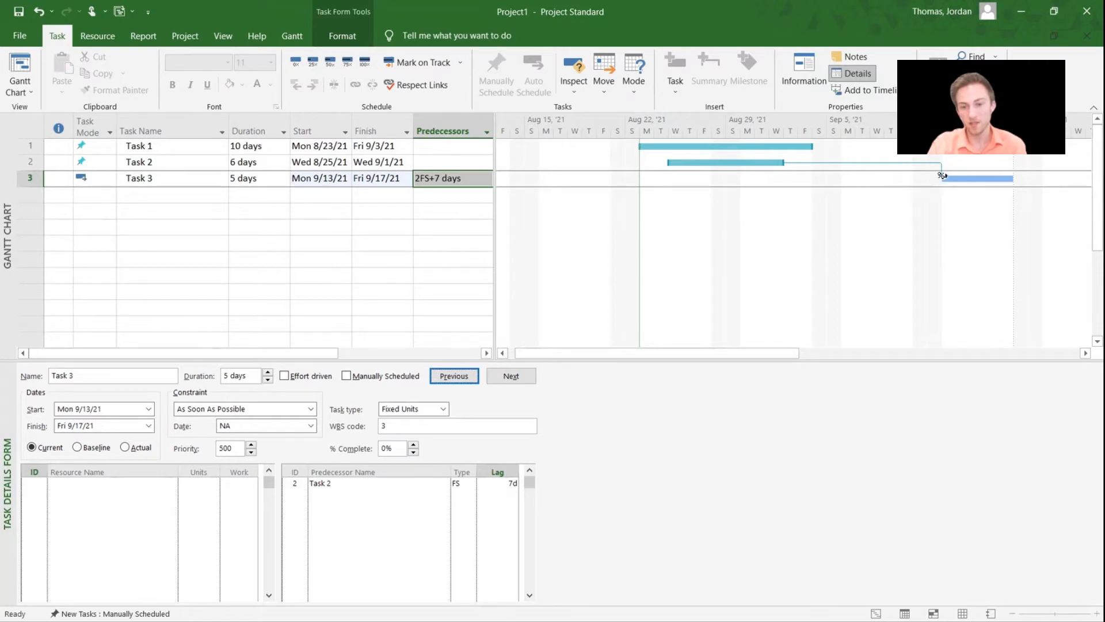
Set Task 2's start date to 8/27.
left_click(333, 166)
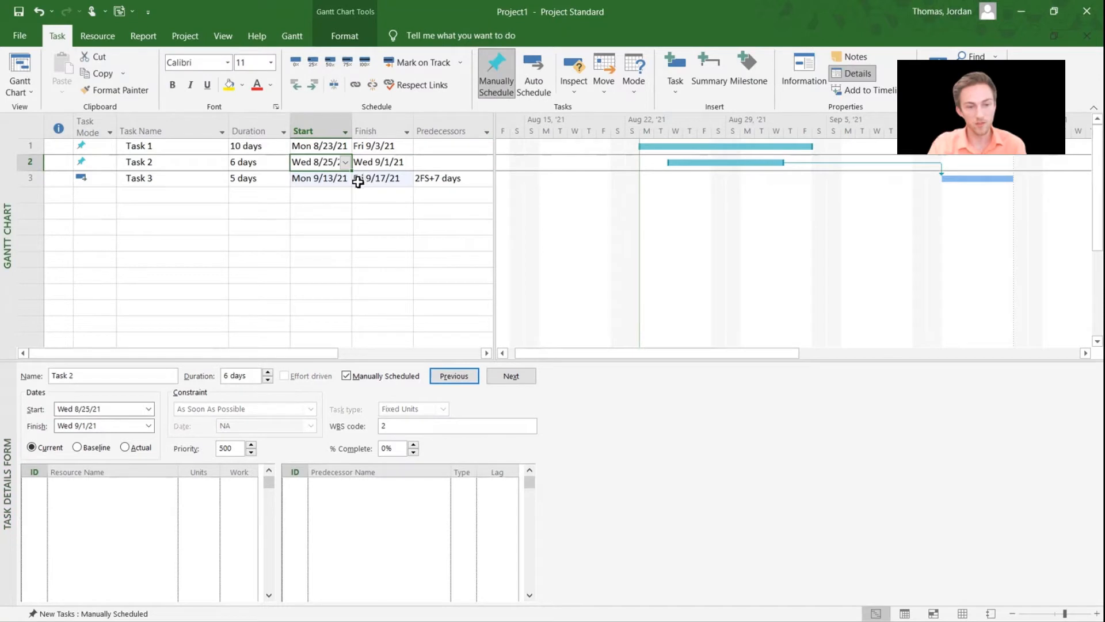
type("8")
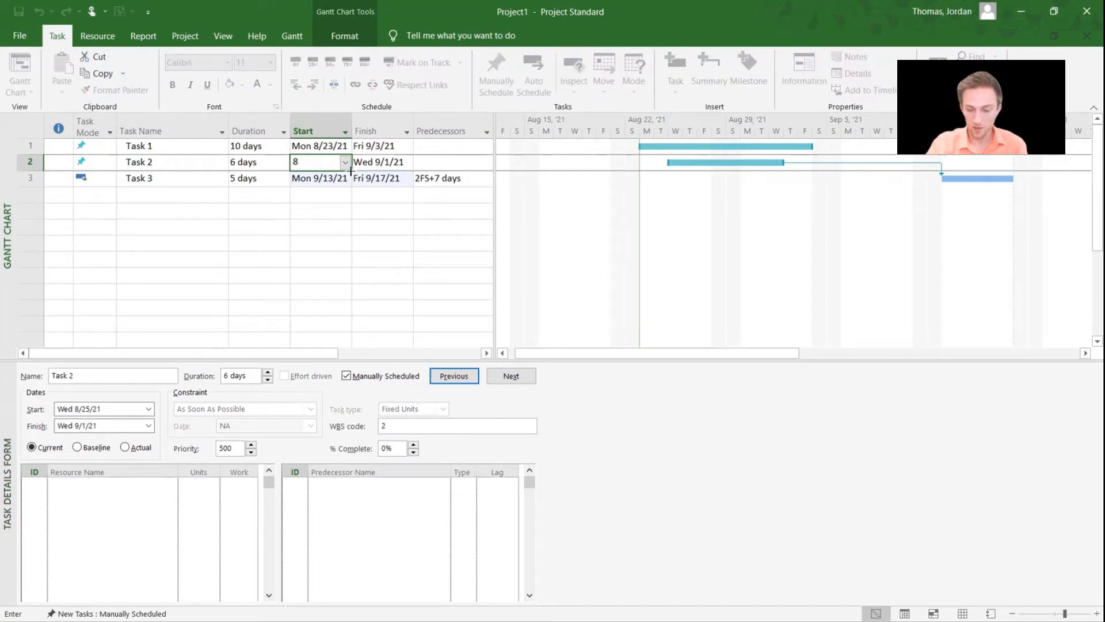
type("/27")
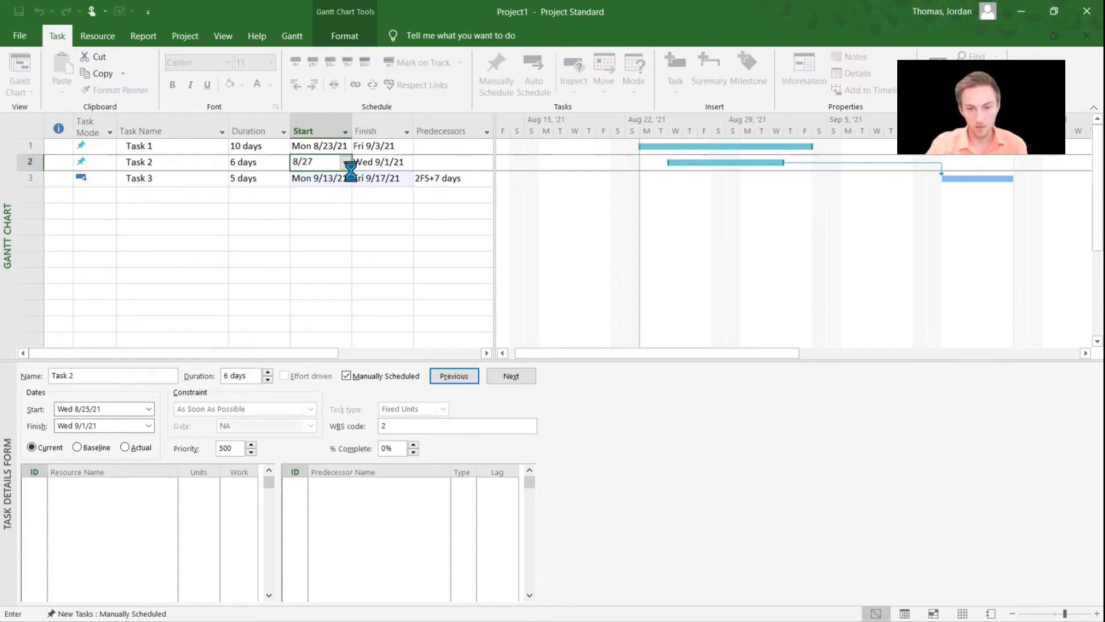
key("Return")
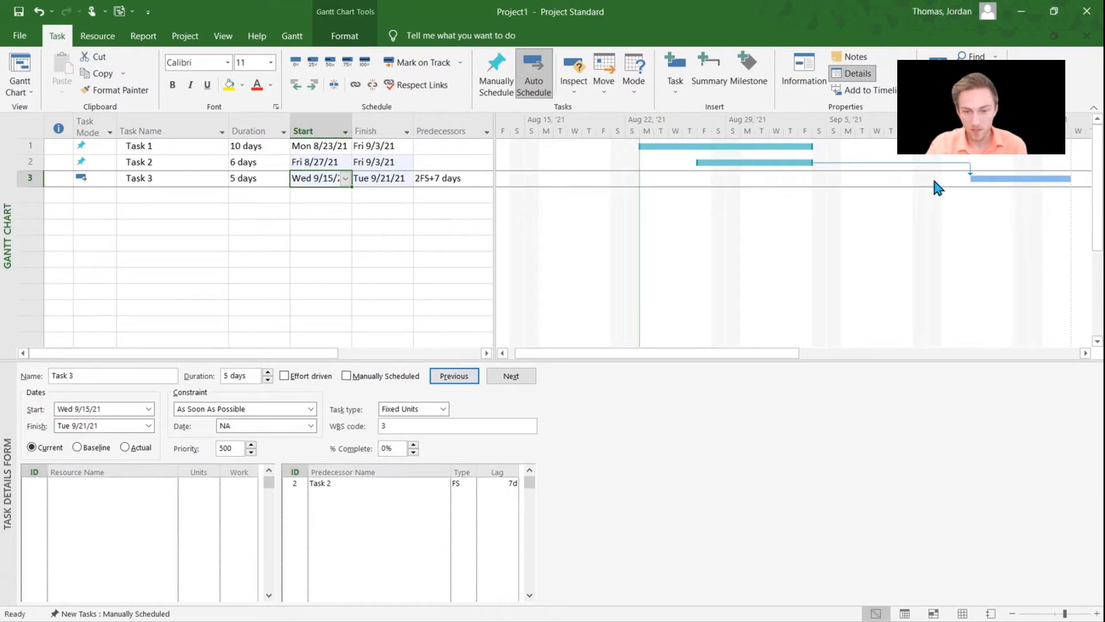
Reduce the lag on Task 3's link to Task 2 to 5 days and apply it.
left_click(494, 483)
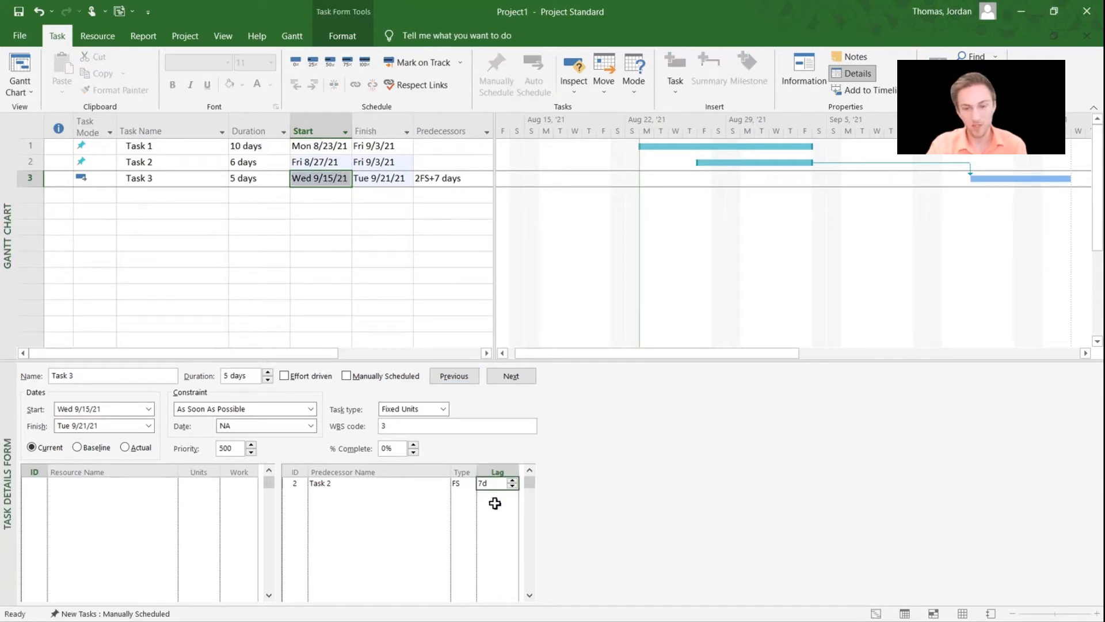
left_click(512, 487)
left_click(512, 487)
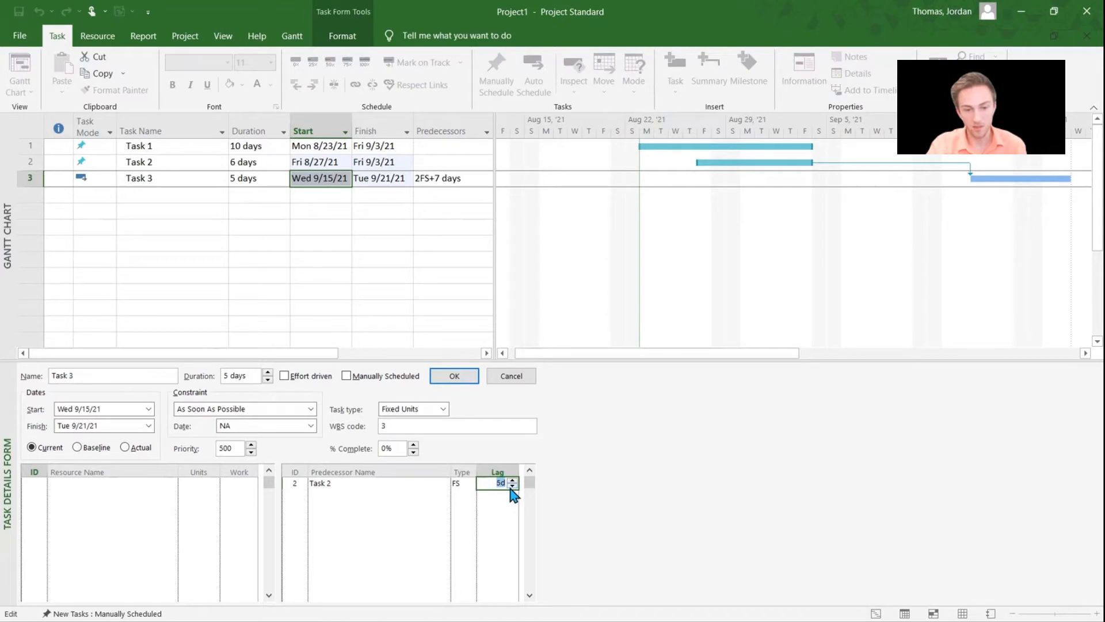
left_click(454, 380)
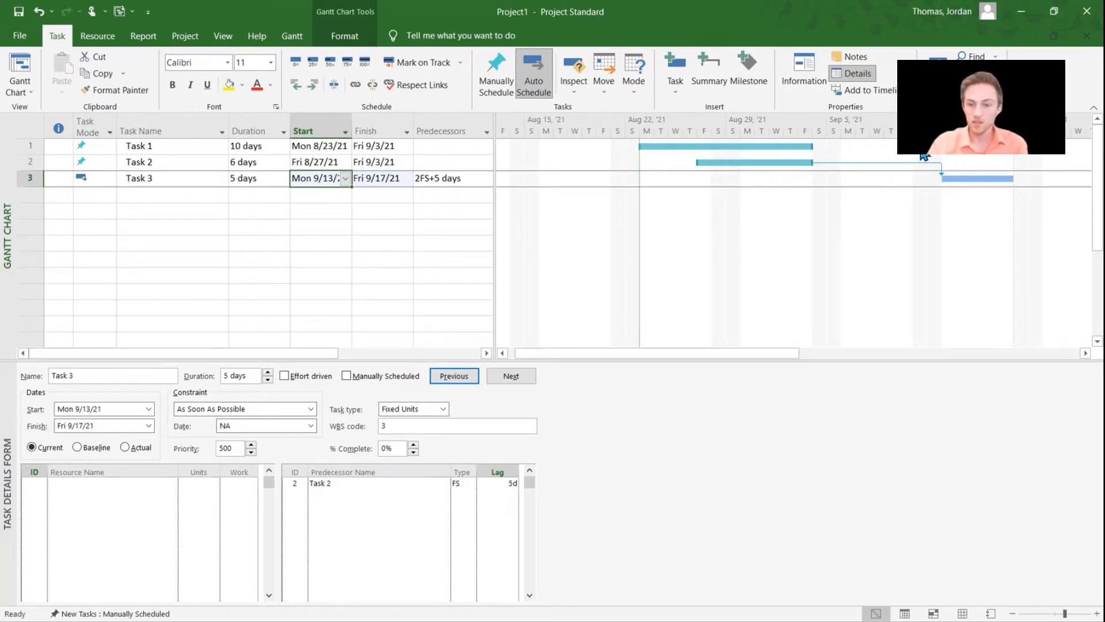
Add a new task named Task 4 below Task 3 and make it automatically scheduled.
left_click(168, 199)
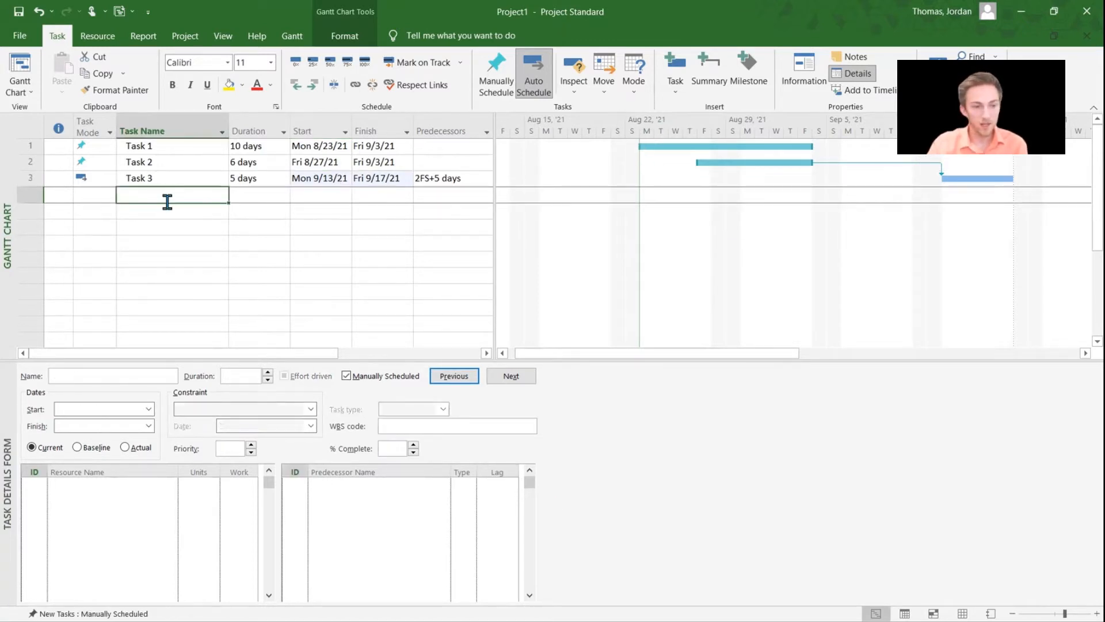
type("Task 4")
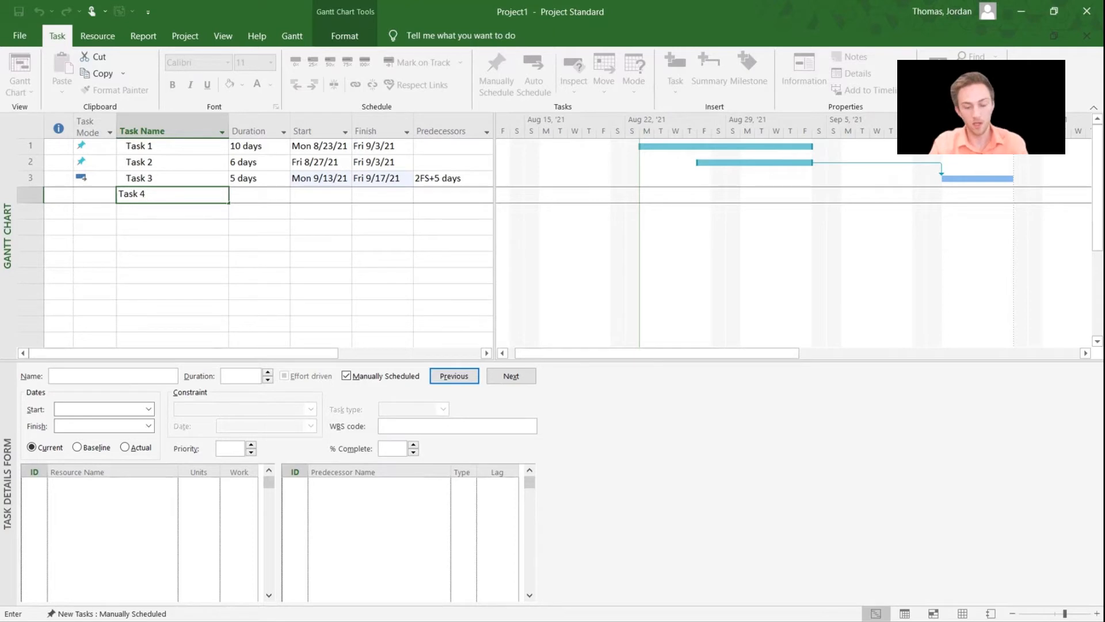
key("Return")
left_click(158, 199)
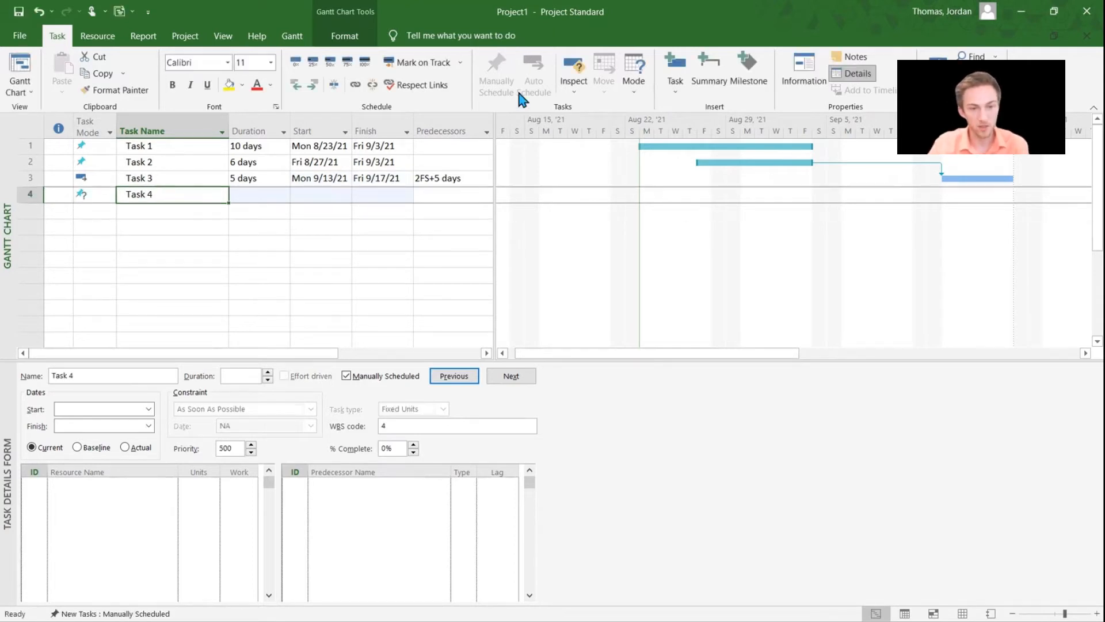
left_click(531, 80)
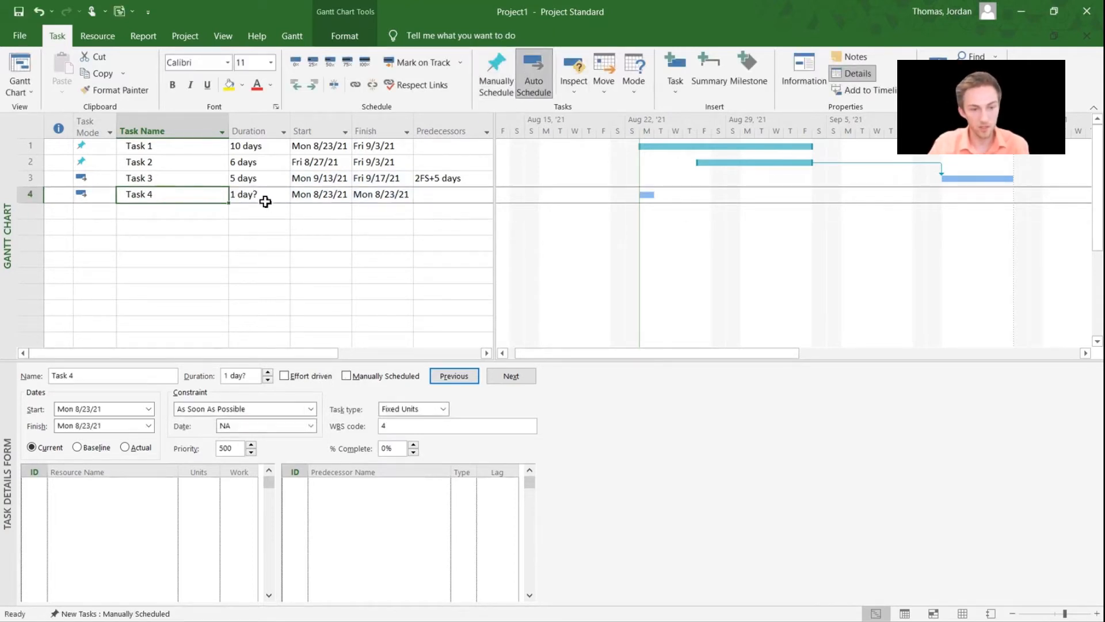
Set Task 4's duration to 10 days.
left_click(262, 198)
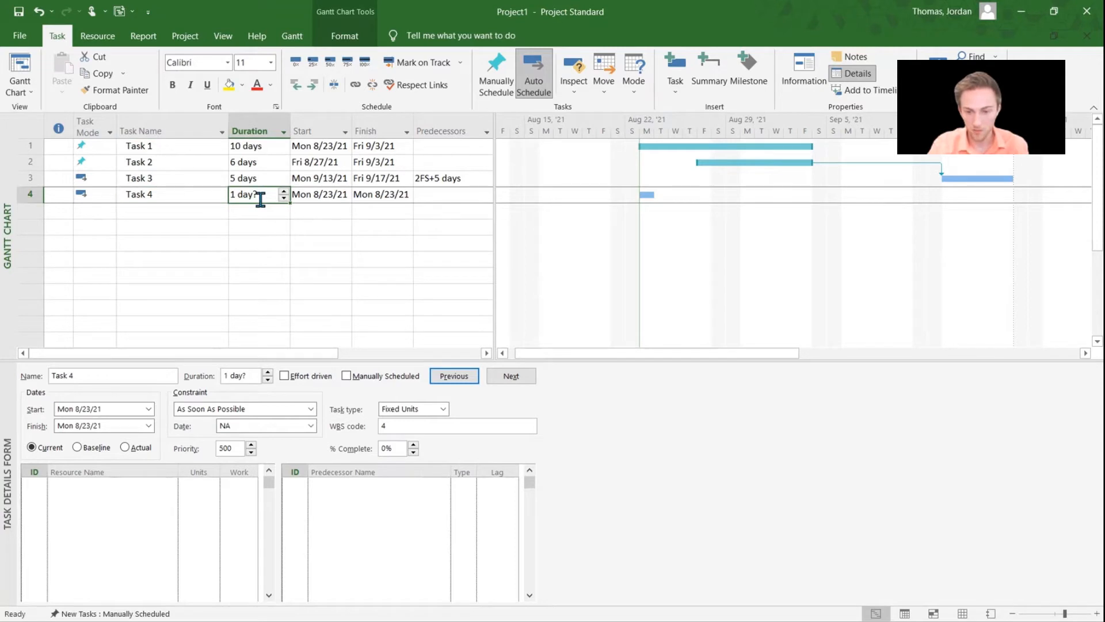
type("10")
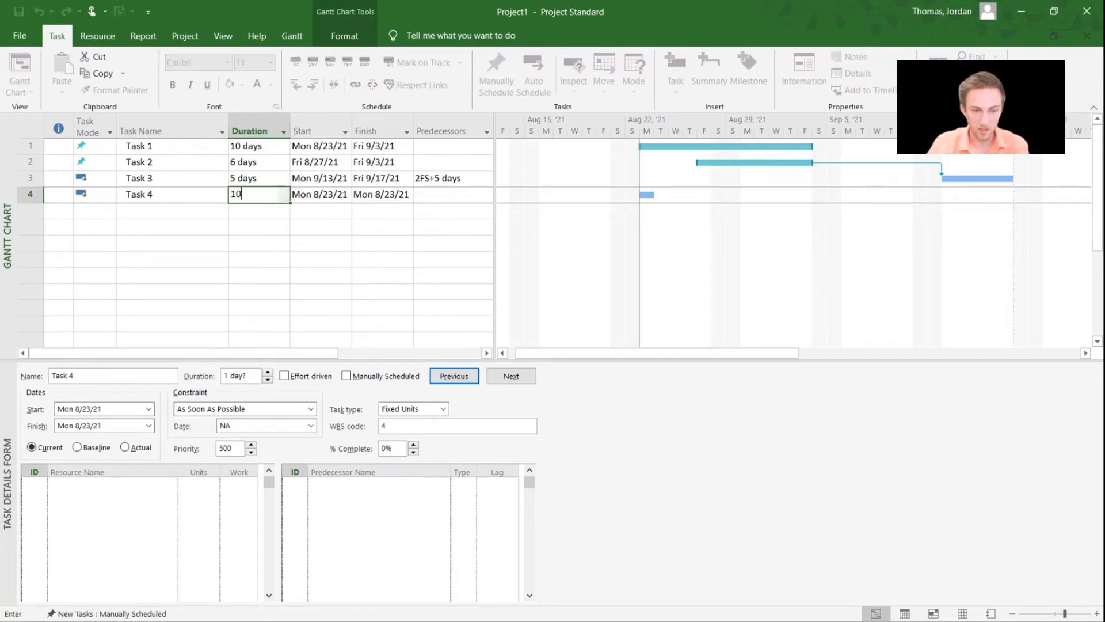
key("Return")
Make both Task 2 and Task 3 predecessors of Task 4.
left_click(451, 194)
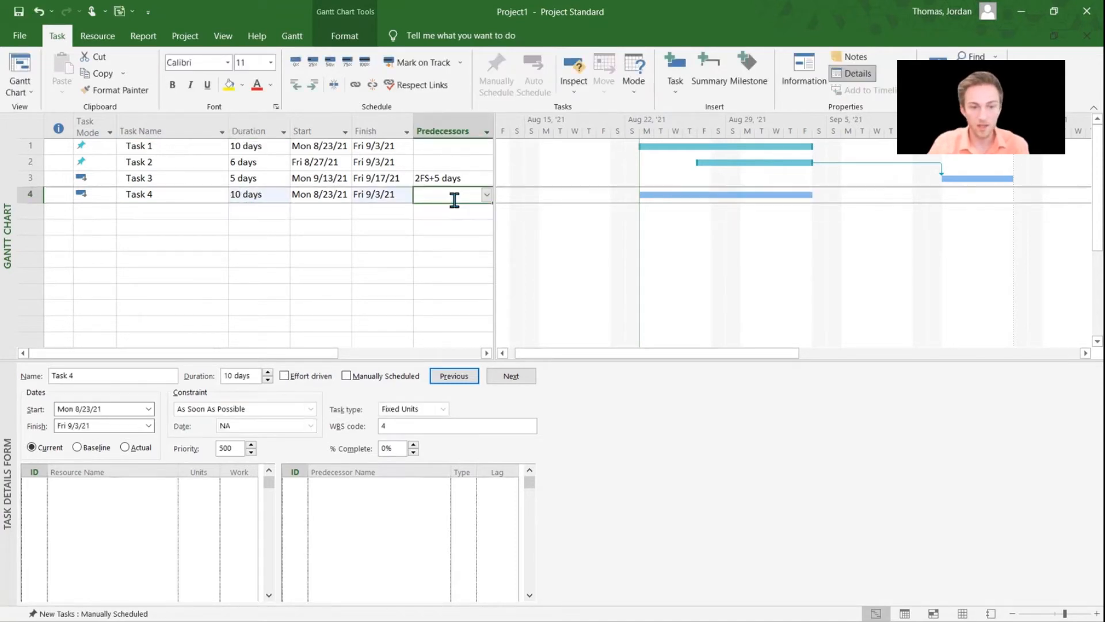
left_click(487, 194)
left_click(214, 226)
left_click(214, 239)
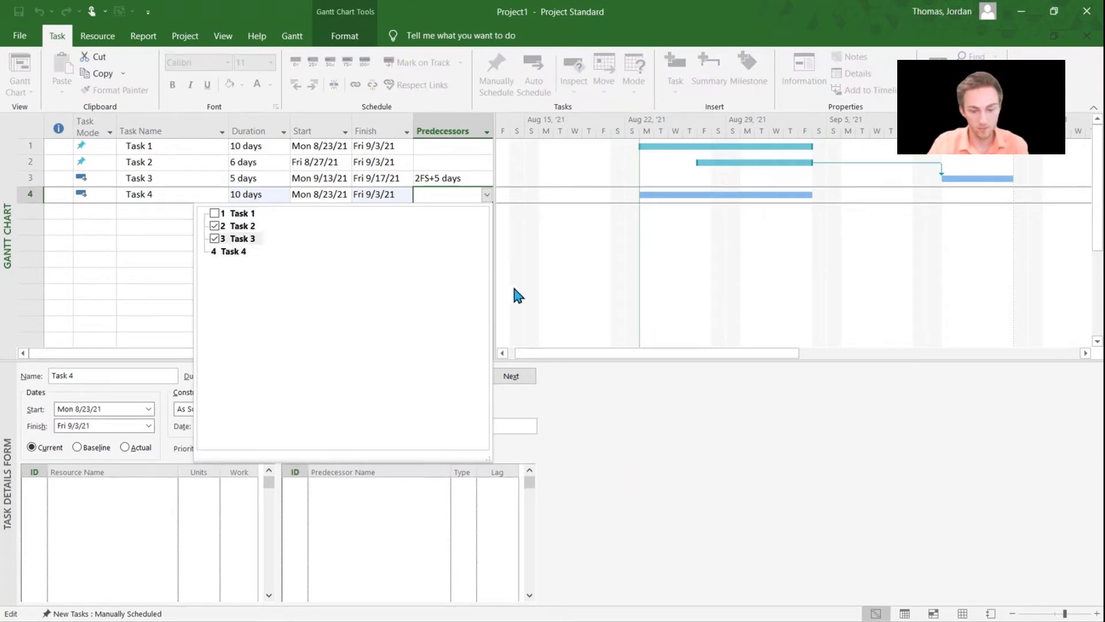
left_click(141, 294)
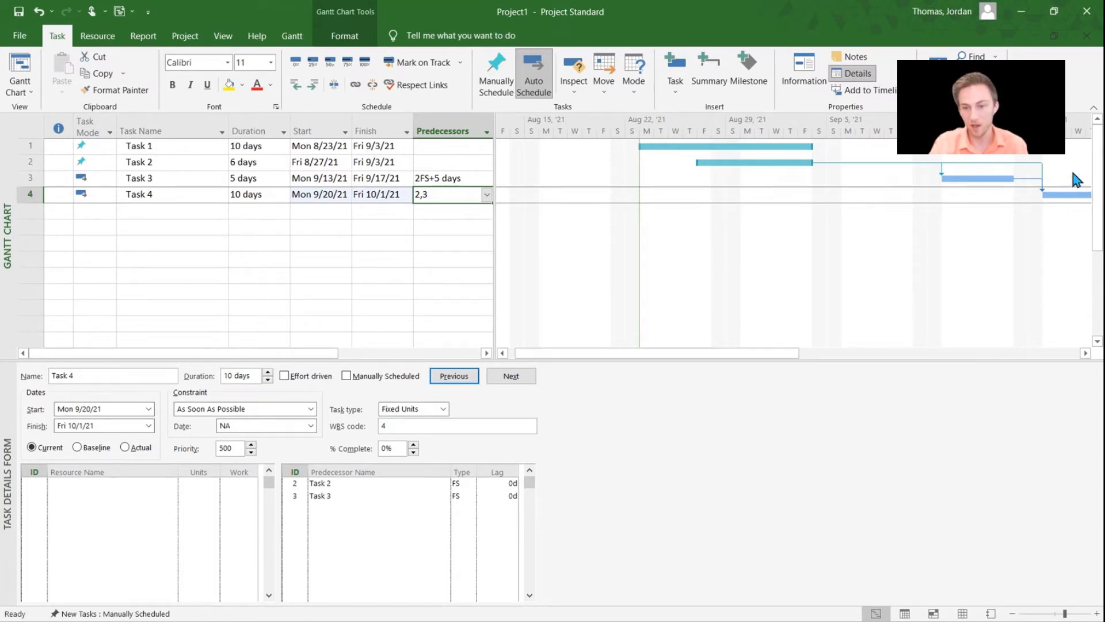
Assign resources in the task table: enter the contractor's name for Task 1 and Subcontractor for Task 2.
left_click_drag(575, 349, 626, 349)
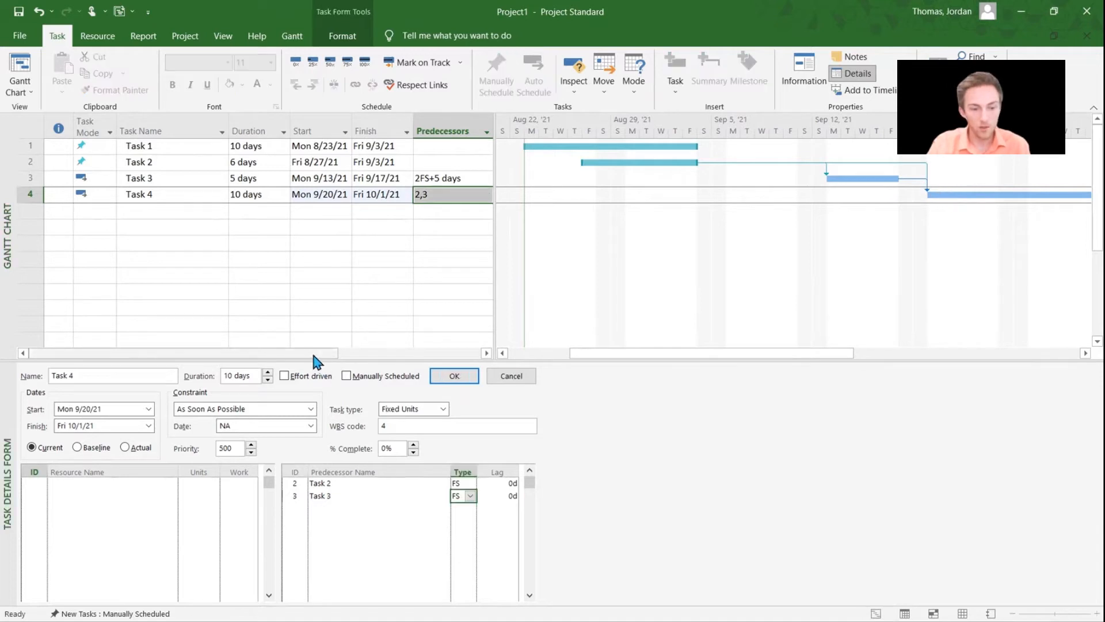
left_click(315, 356)
left_click(316, 359)
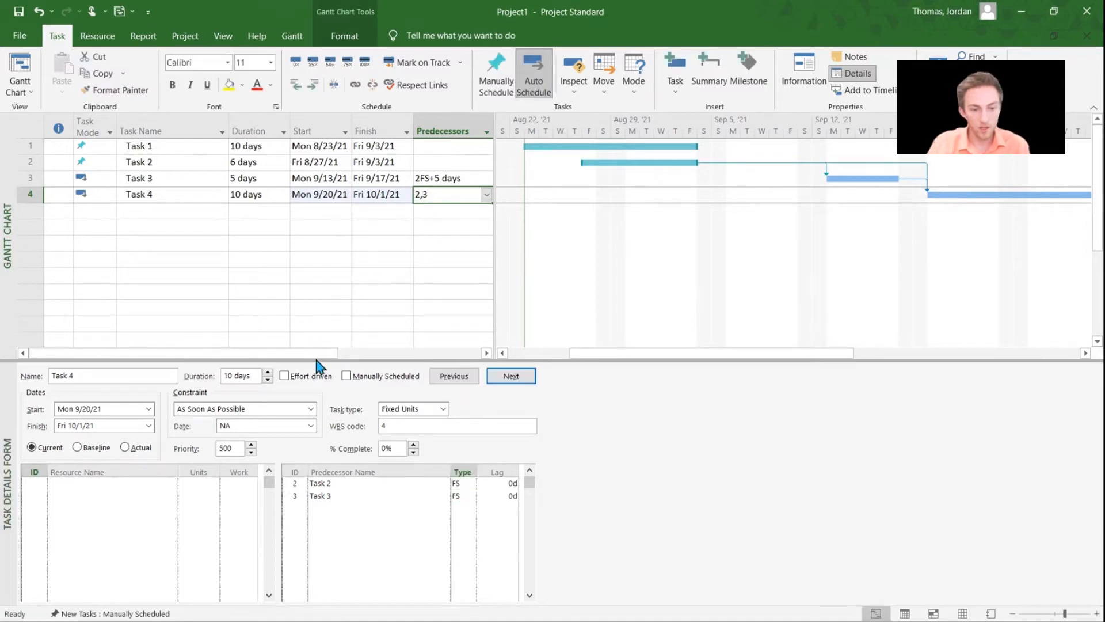
left_click_drag(314, 355, 488, 358)
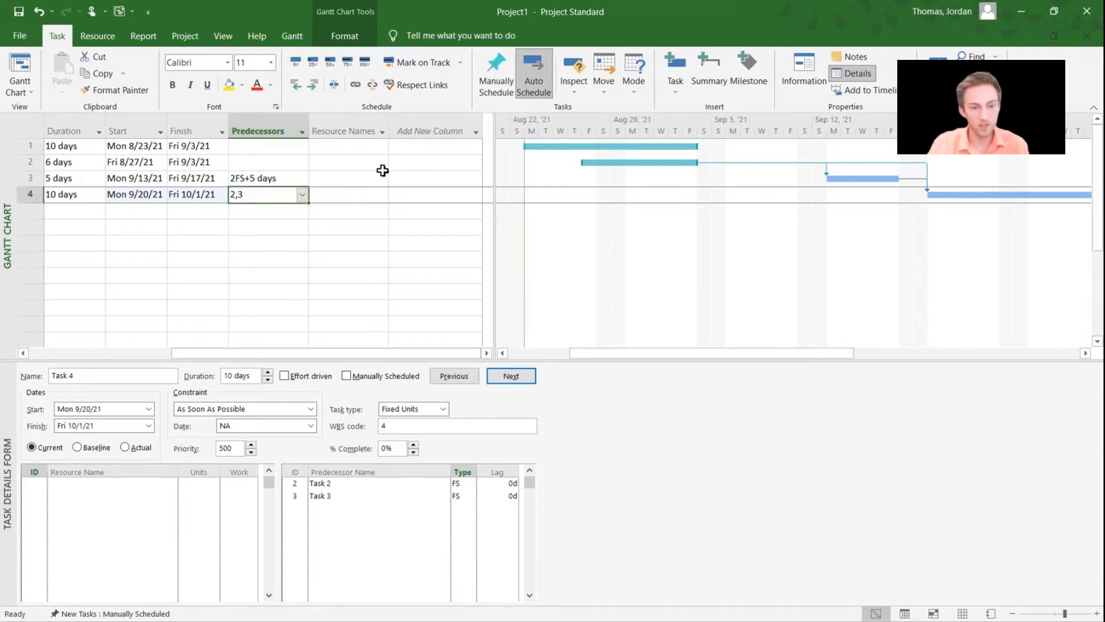
left_click(354, 166)
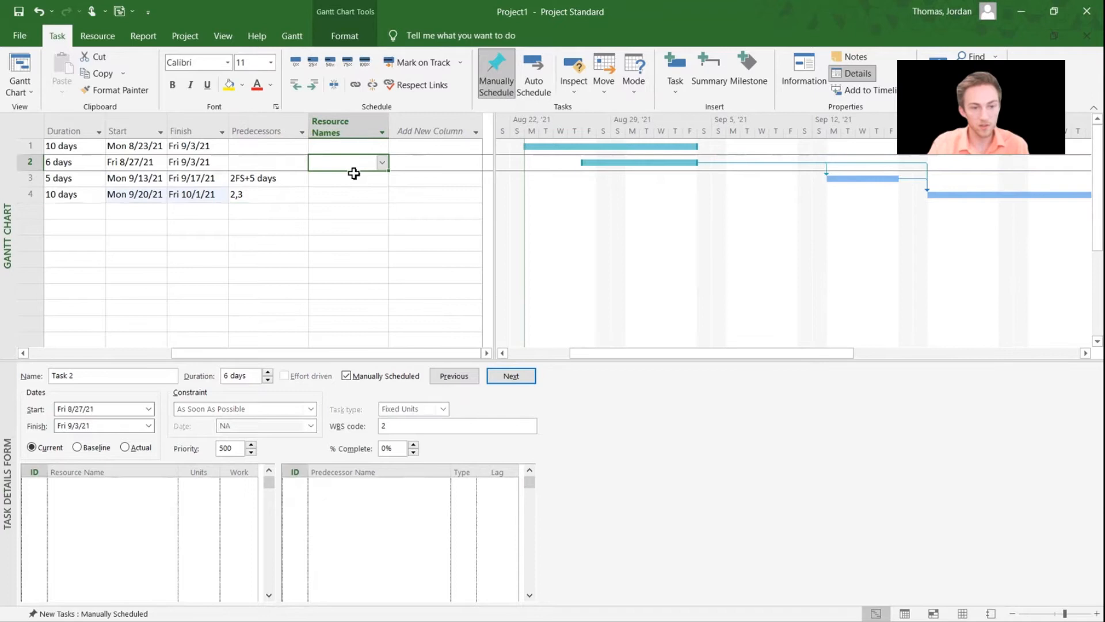
left_click(339, 145)
left_click(381, 147)
left_click(352, 145)
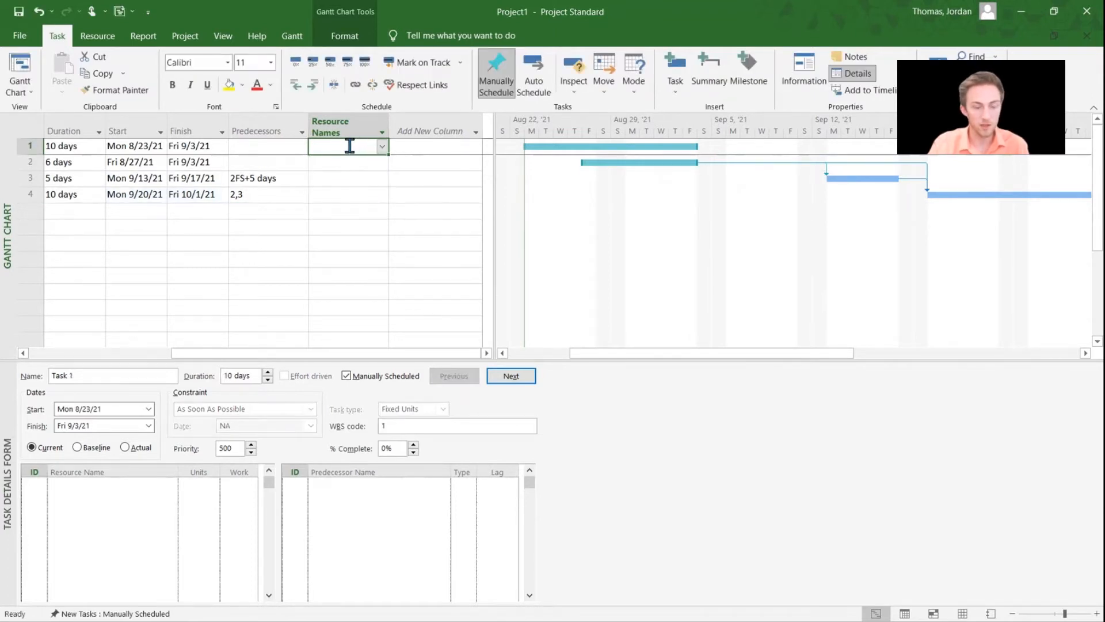
type("Rh")
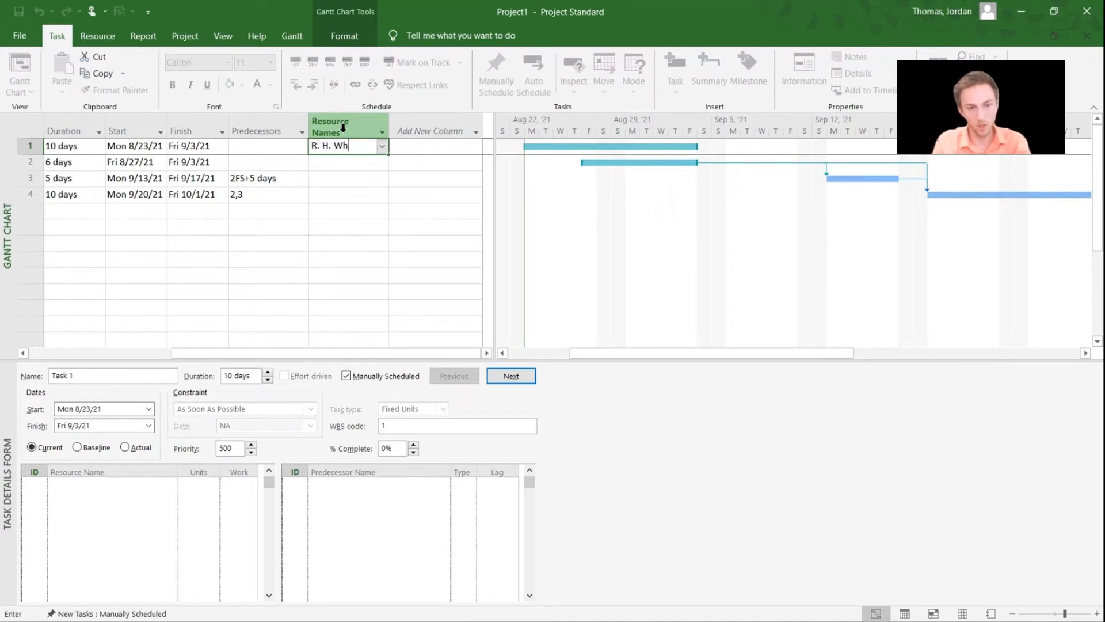
key("Return")
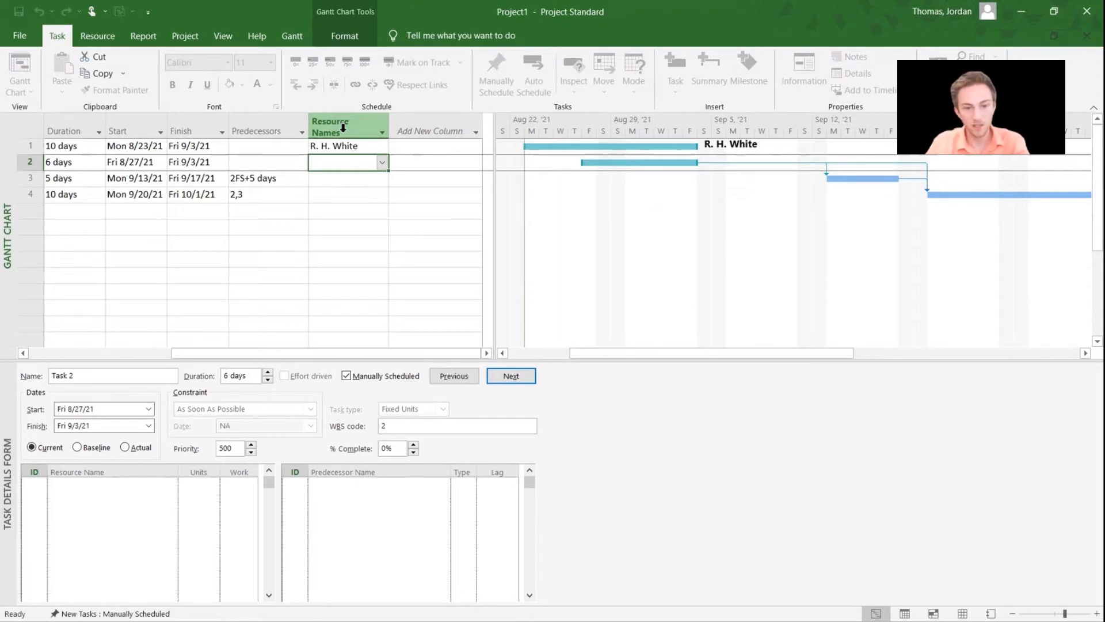
type("Subcontra")
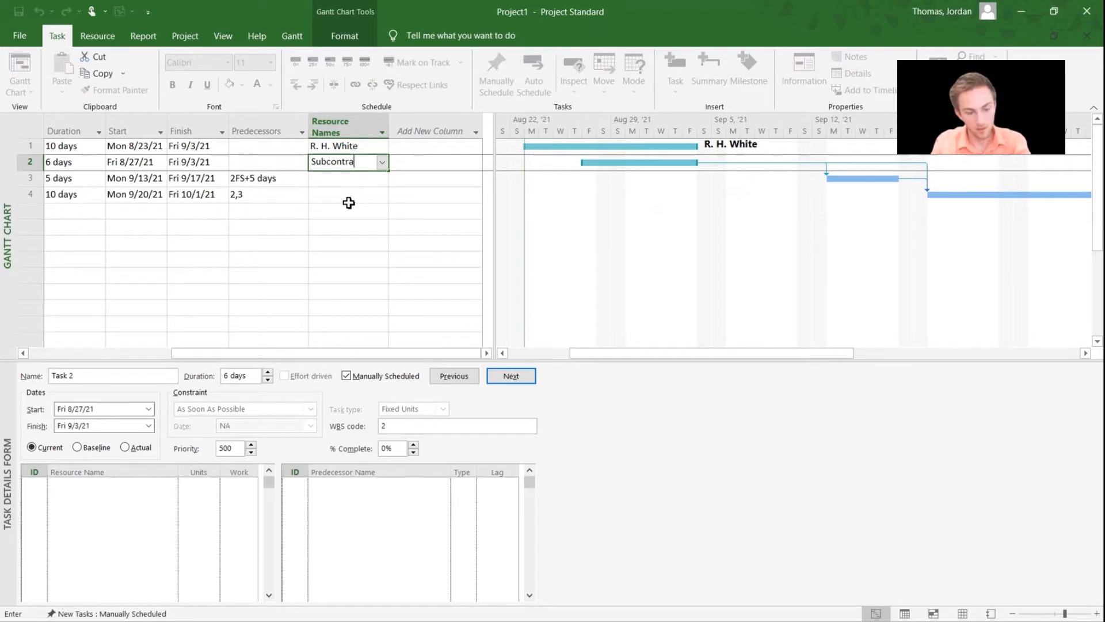
key("Return")
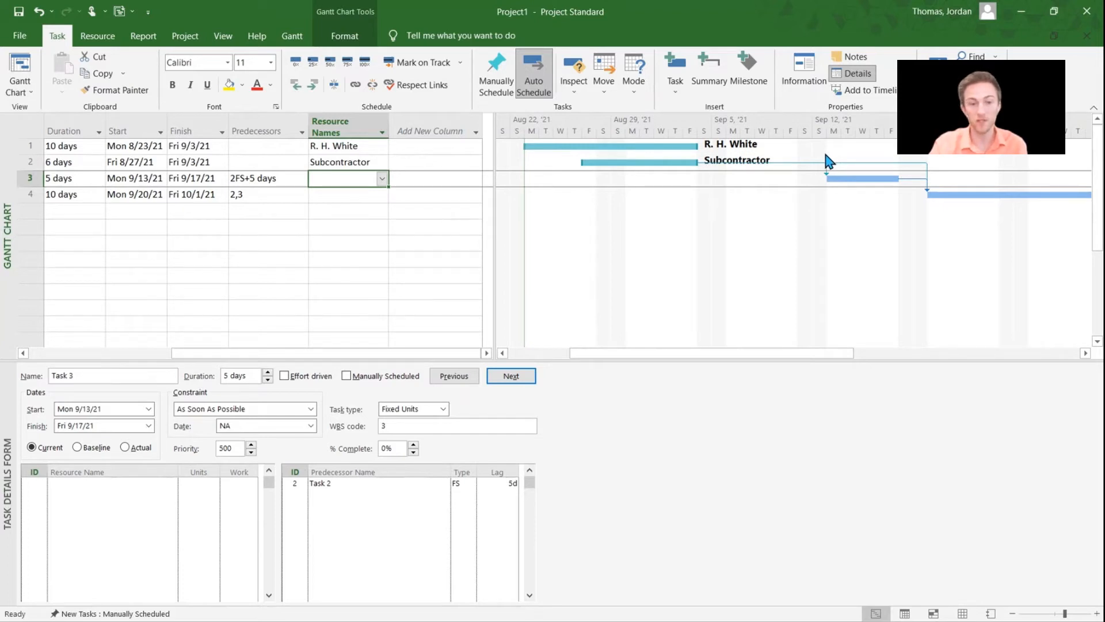
Add the Critical field as a new column after the resource names in the task table.
left_click(426, 126)
scroll(445, 245, "down", 2)
left_click_drag(486, 160, 466, 234)
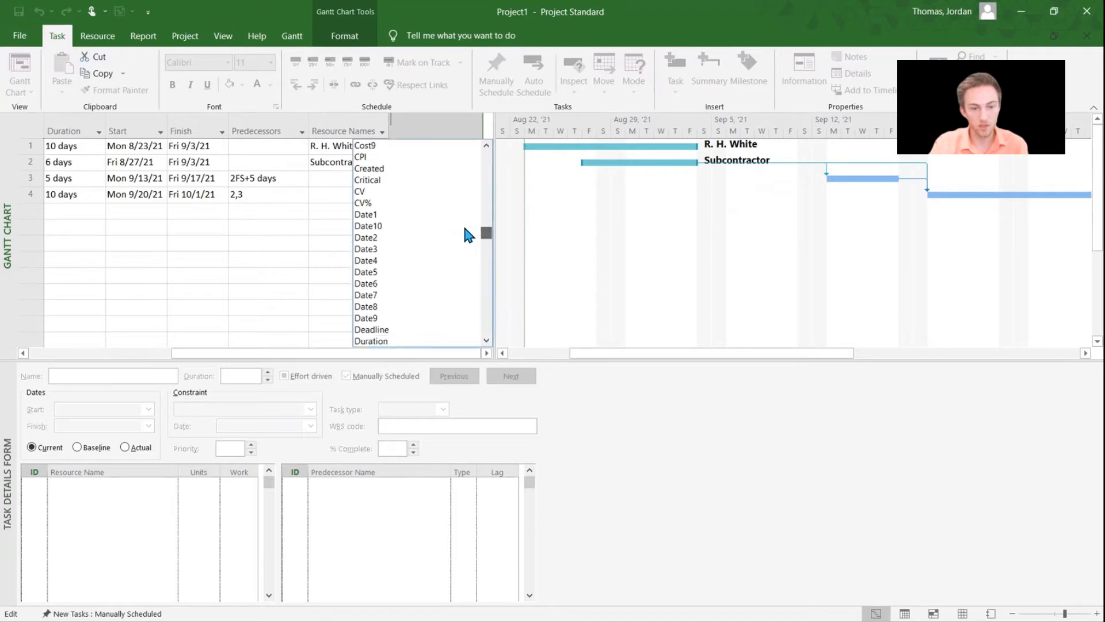
left_click(375, 180)
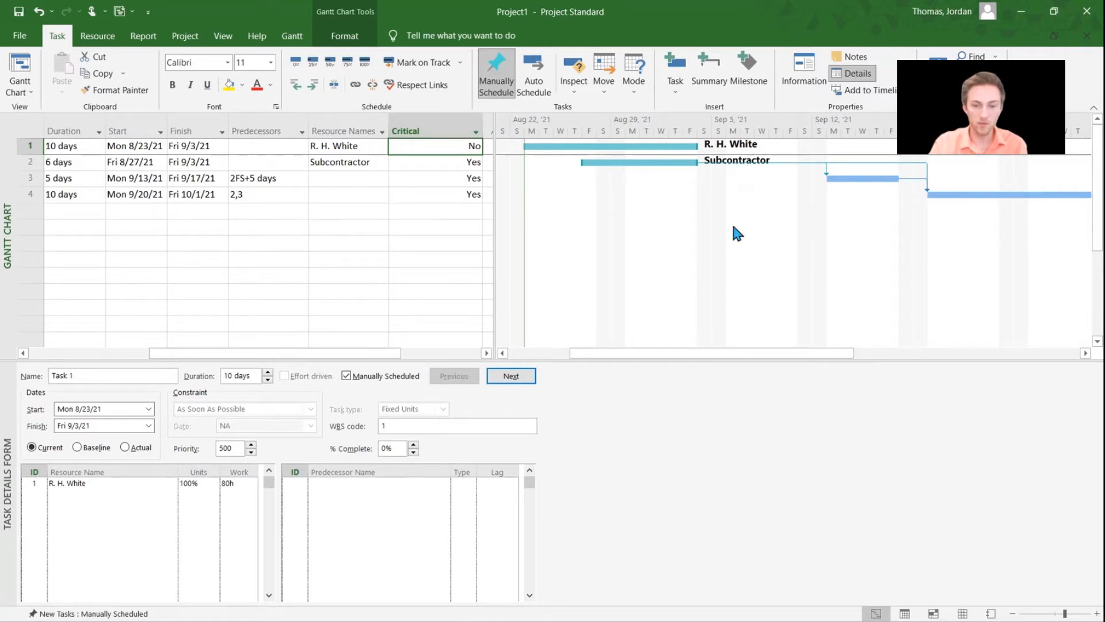
Mark critical tasks in the Gantt bars and apply the green preset style to the chart.
left_click(332, 42)
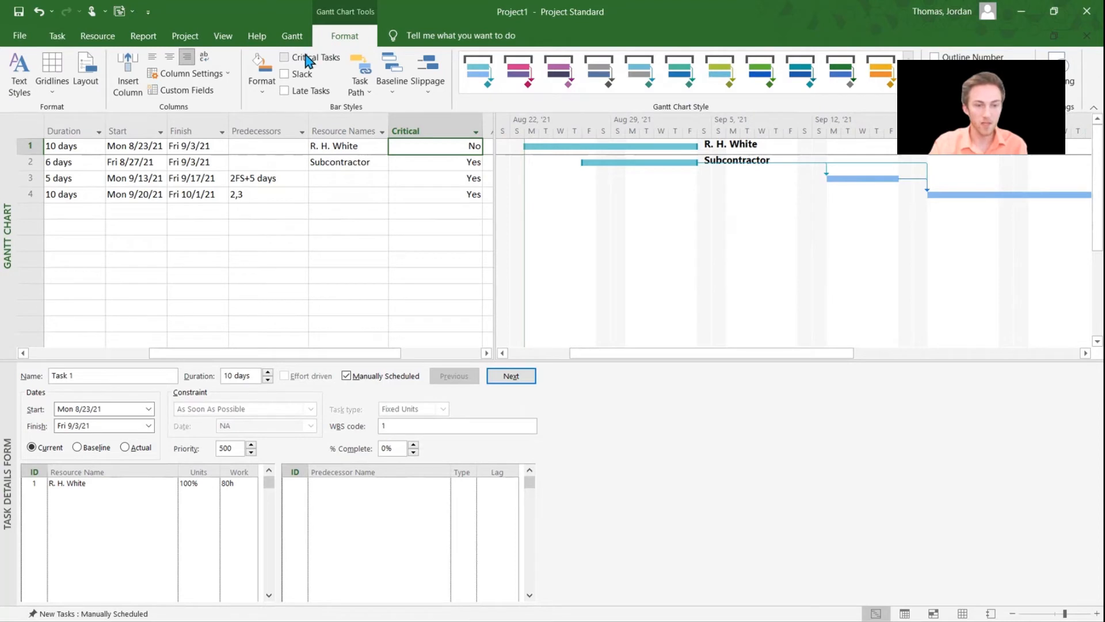
left_click(285, 57)
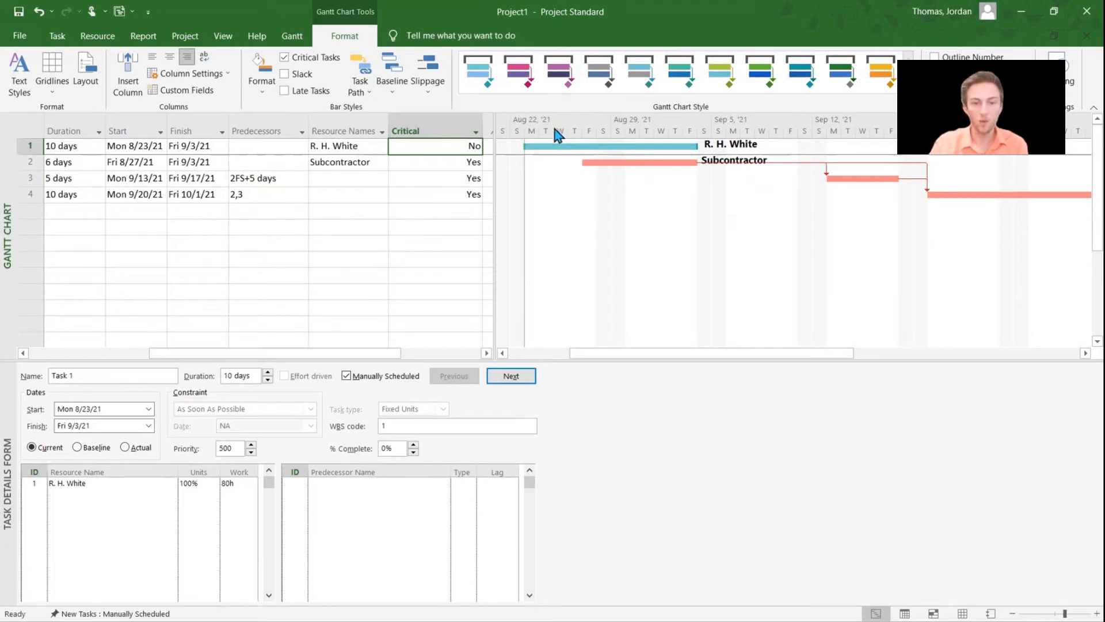
left_click(599, 72)
left_click(721, 86)
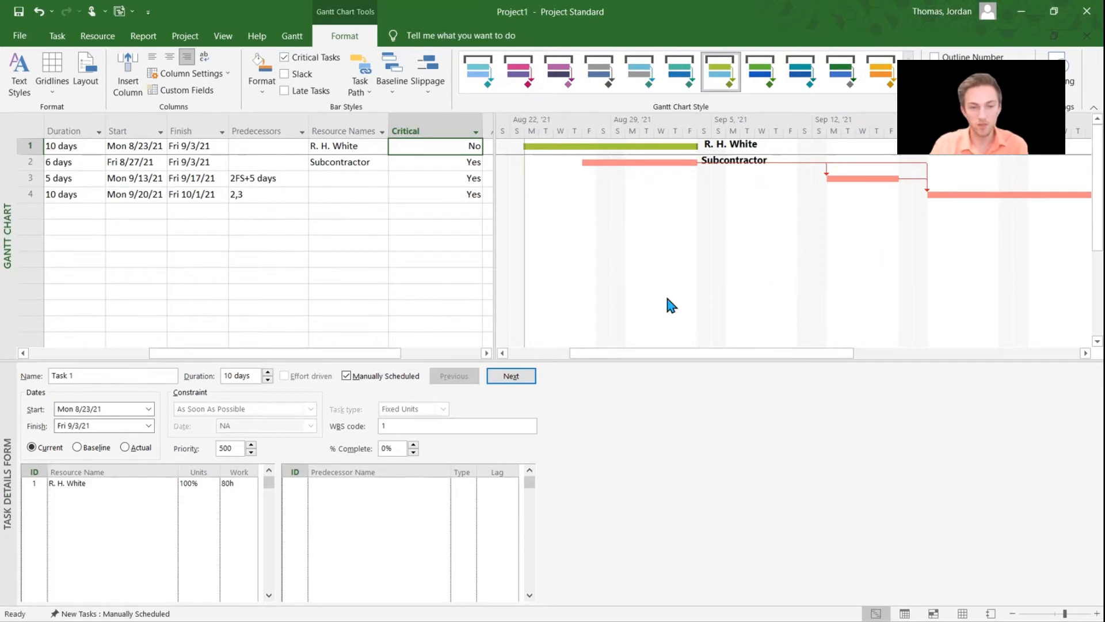
Set the print paper size to 11x17 and check the print range options, keeping Print Entire Project.
left_click(19, 35)
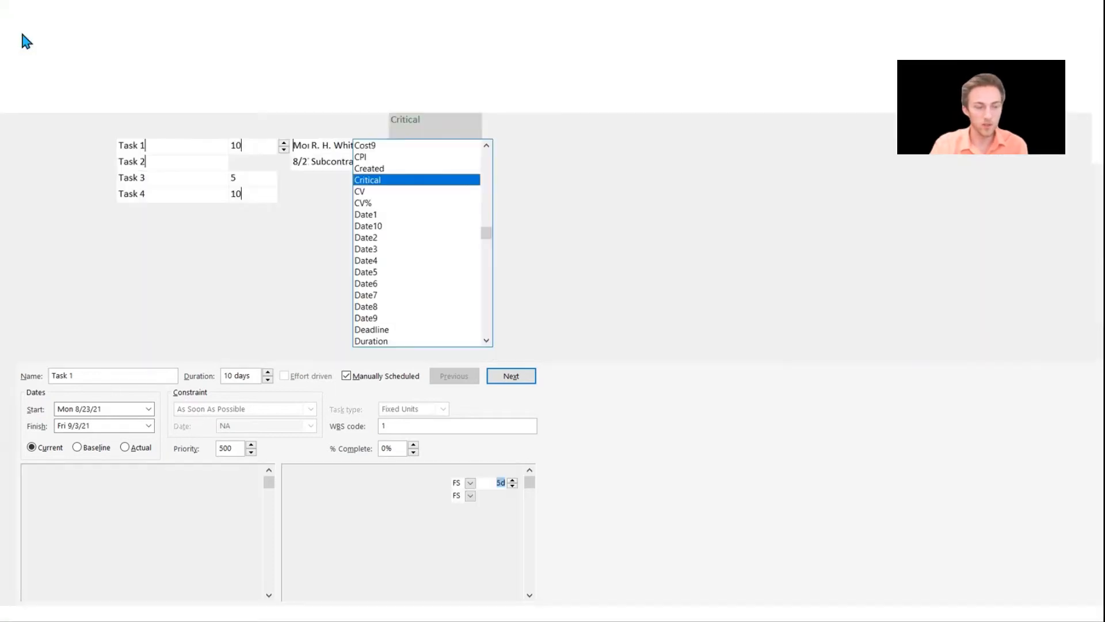
left_click(46, 258)
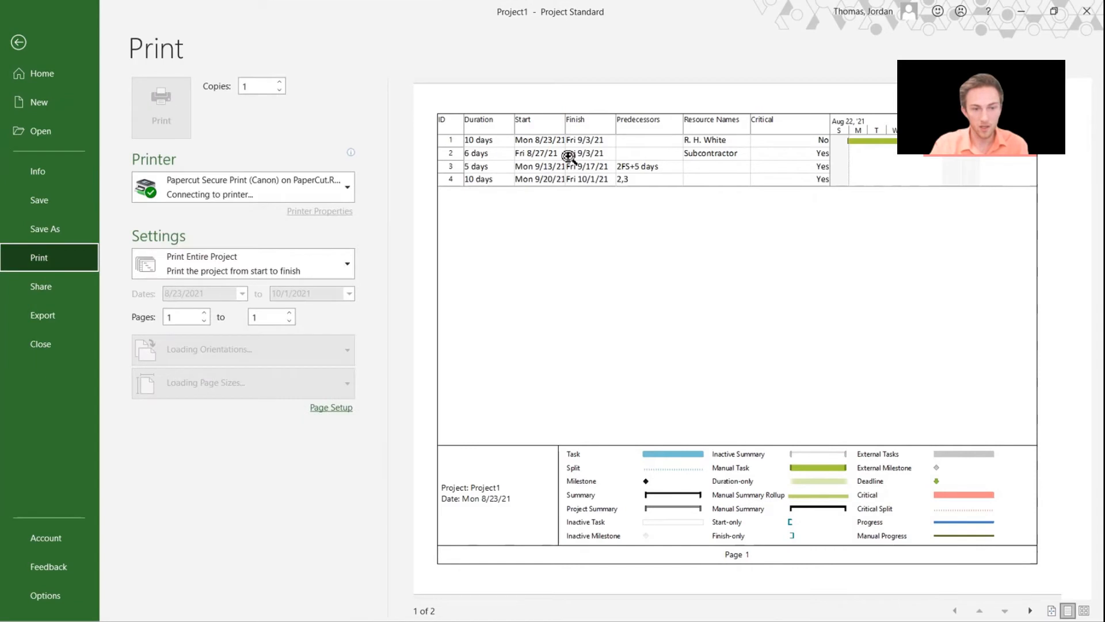
left_click(346, 387)
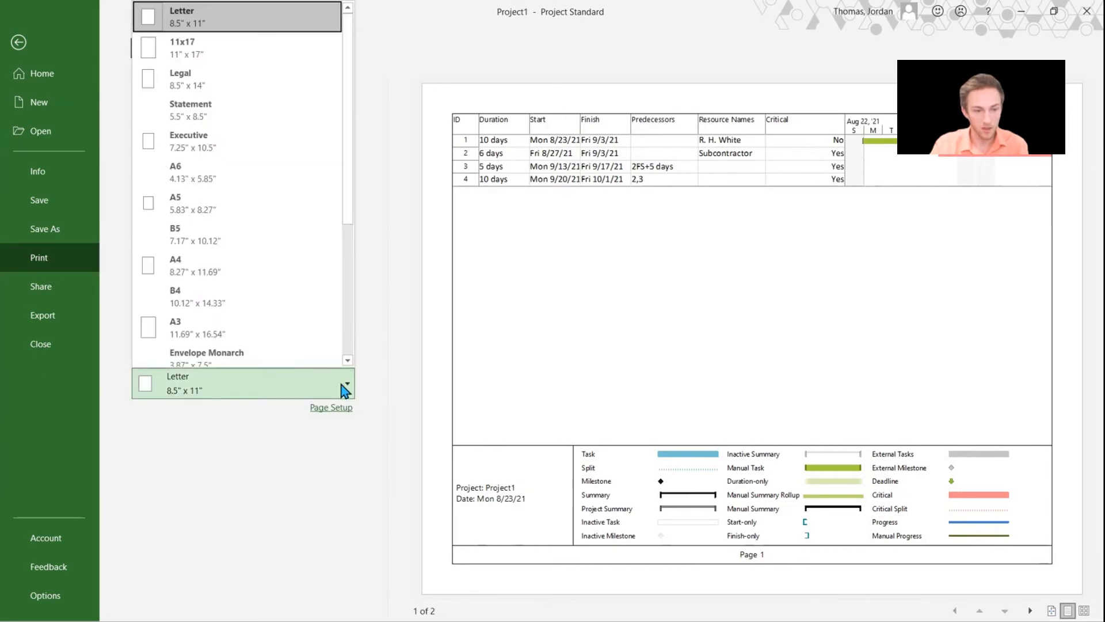
left_click(209, 54)
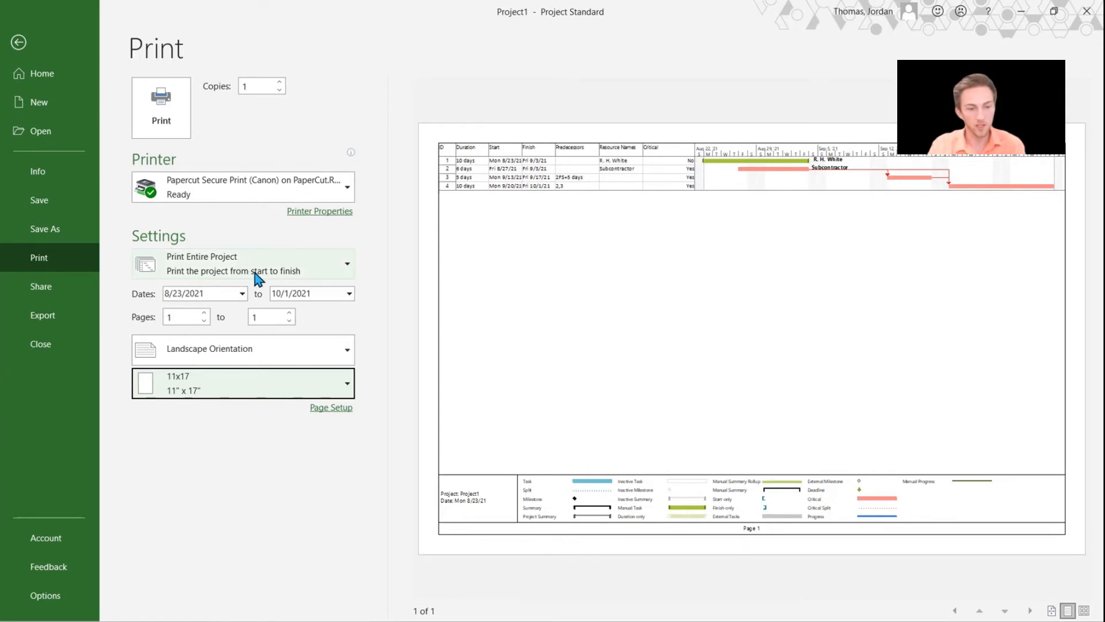
left_click(353, 269)
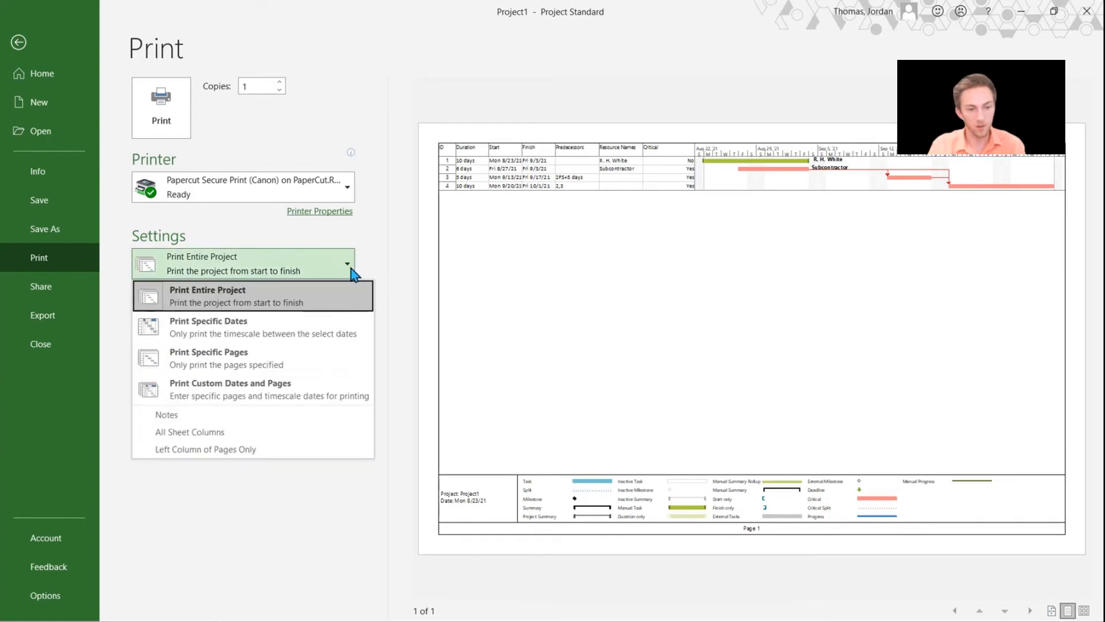
left_click(361, 273)
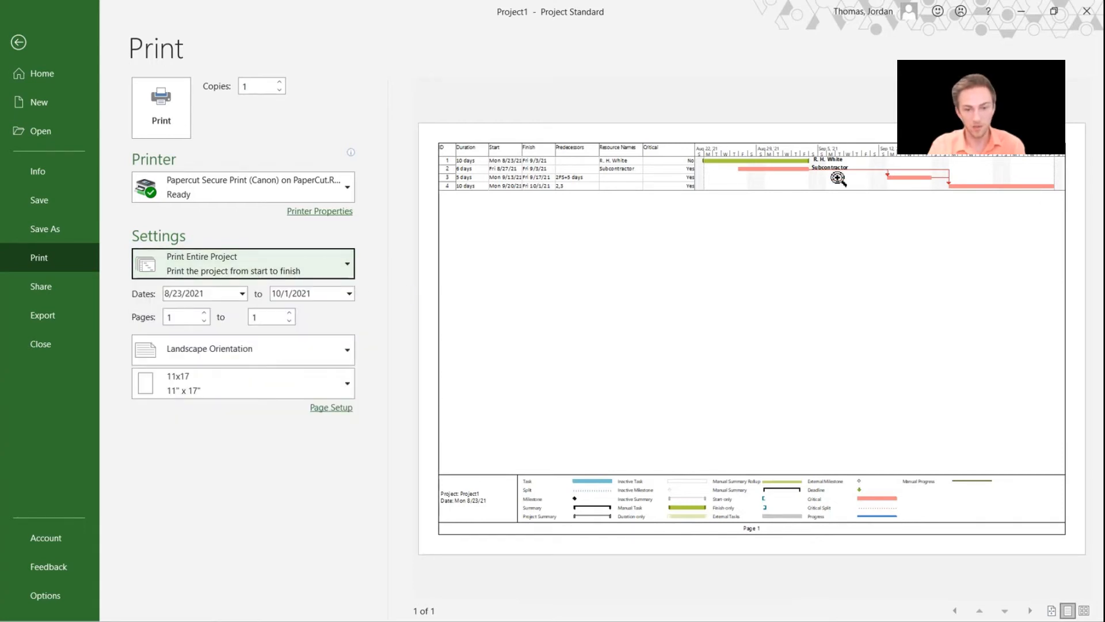
left_click(18, 42)
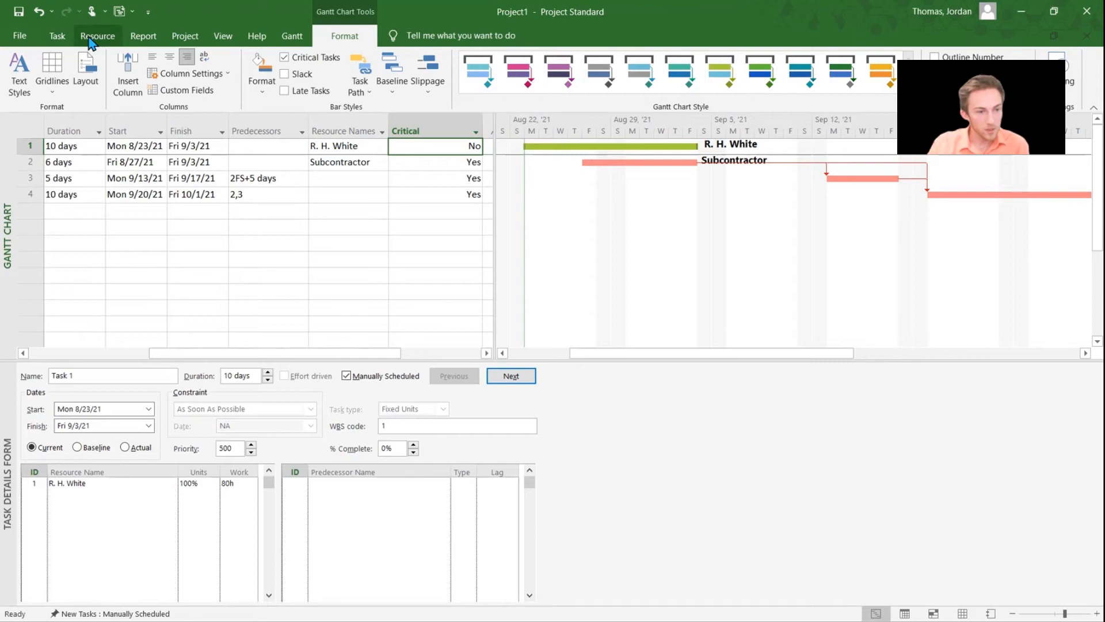
Highlight the tasks that use the contractor resource assigned to Task 1.
left_click(64, 37)
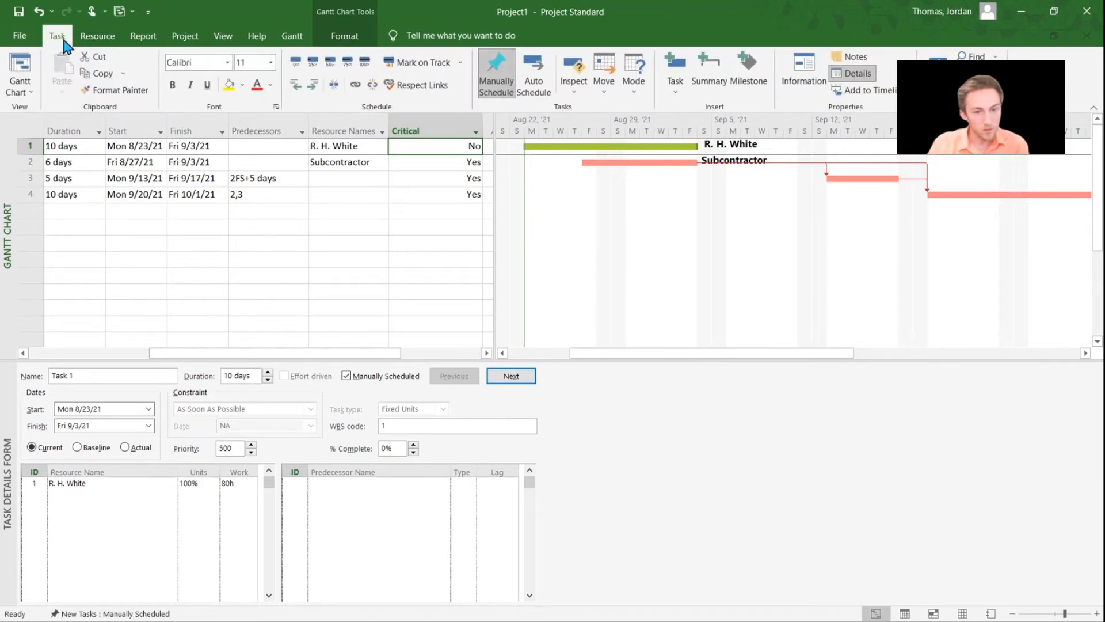
left_click(224, 38)
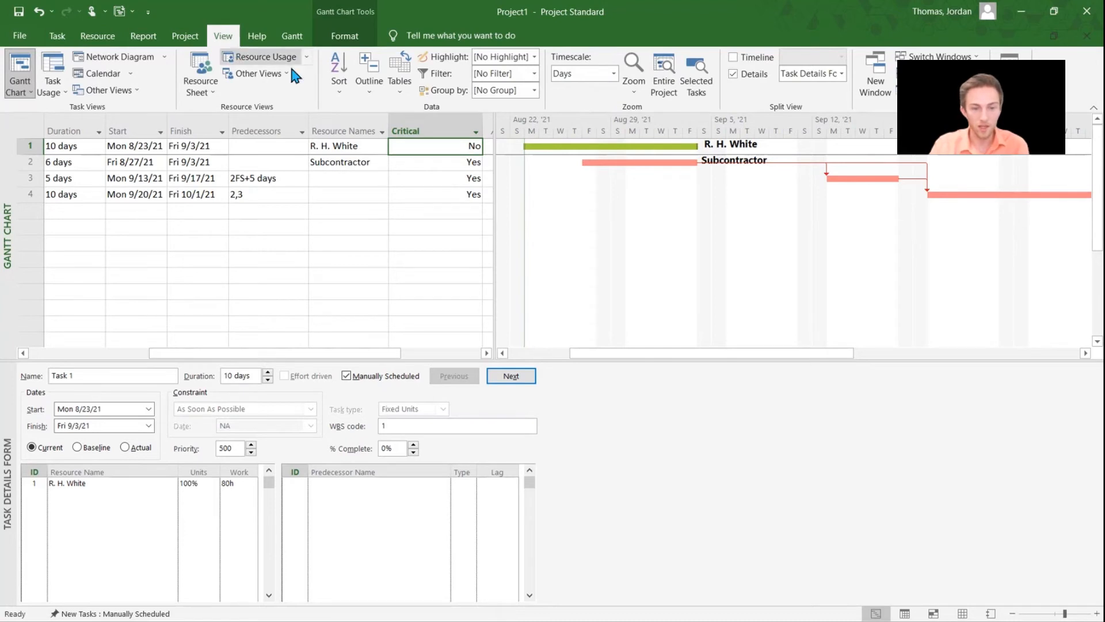
left_click(535, 58)
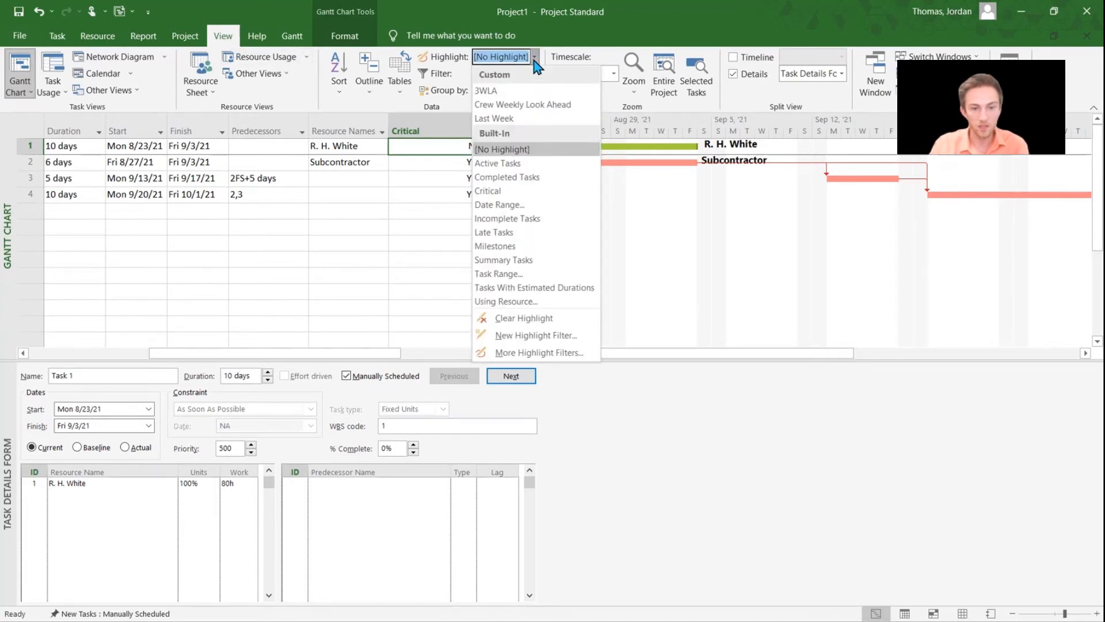
left_click(522, 303)
left_click(588, 318)
left_click(473, 331)
left_click(613, 308)
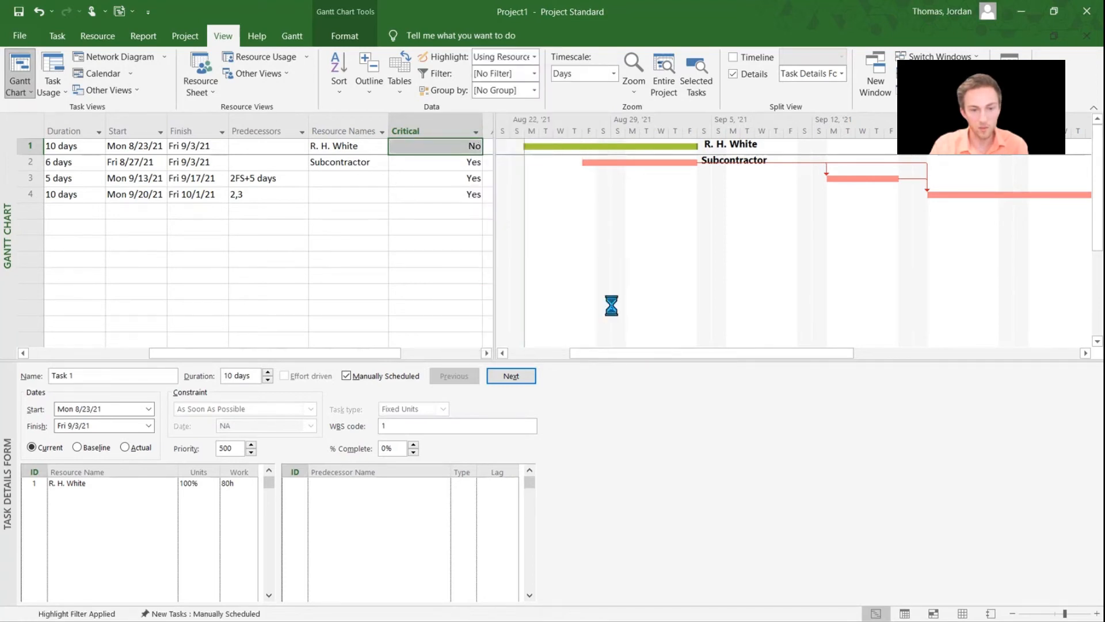
left_click_drag(288, 353, 161, 352)
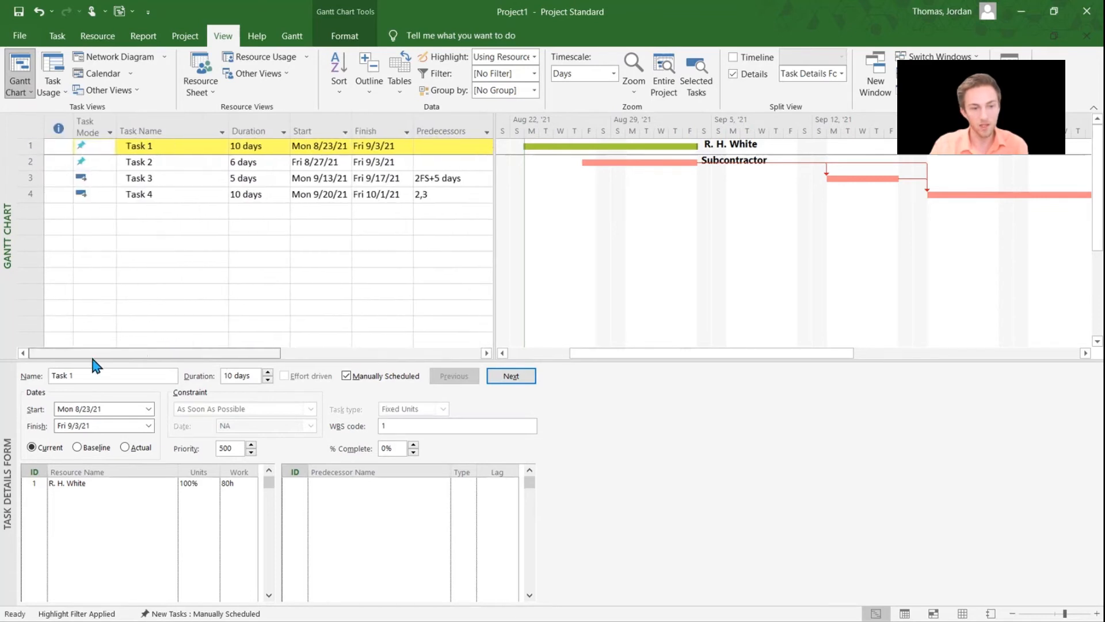
Clear the resource highlight from the task table.
left_click(534, 56)
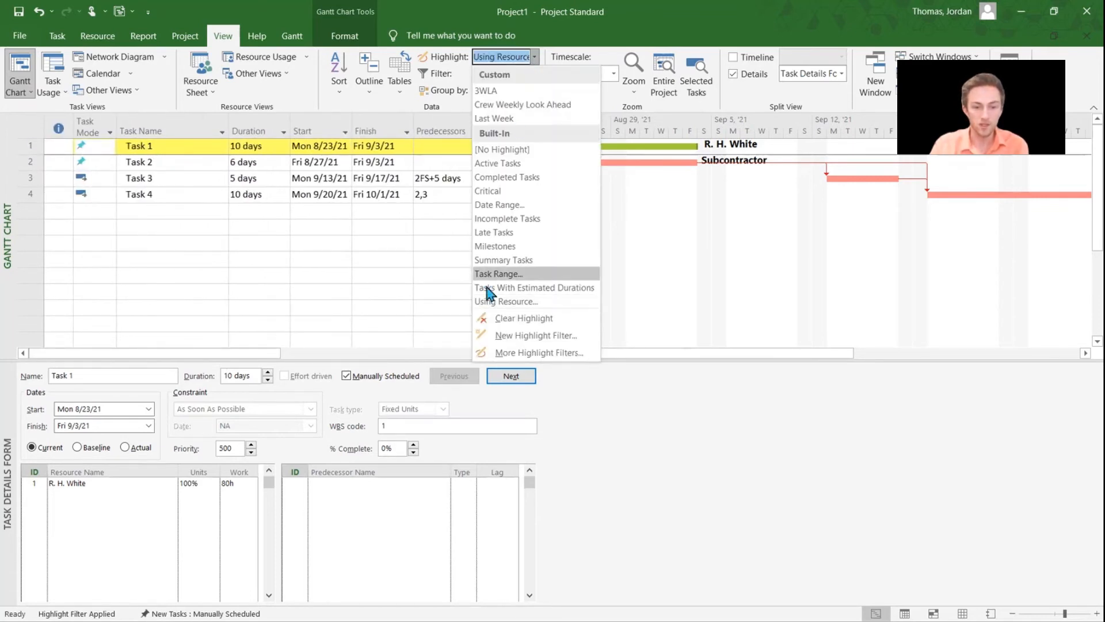
left_click(499, 320)
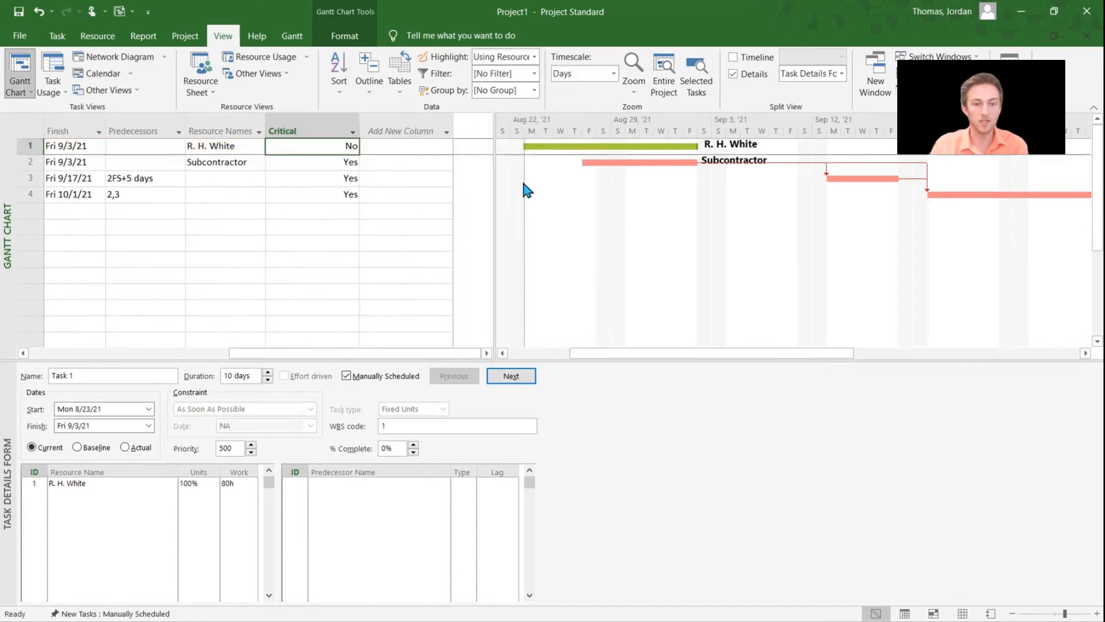
left_click(534, 73)
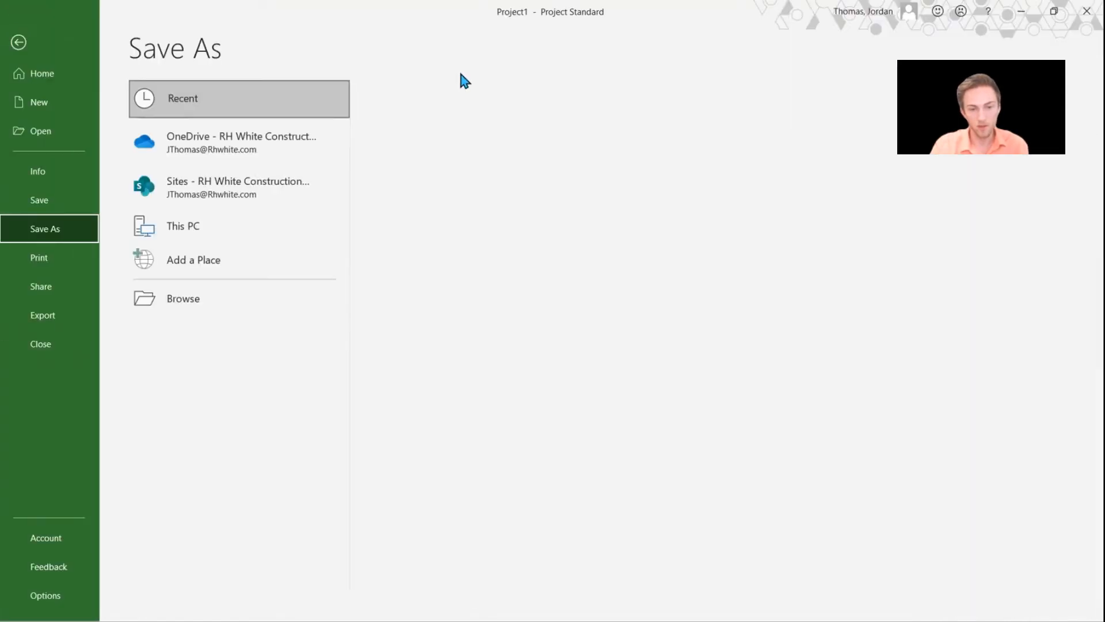
left_click(24, 21)
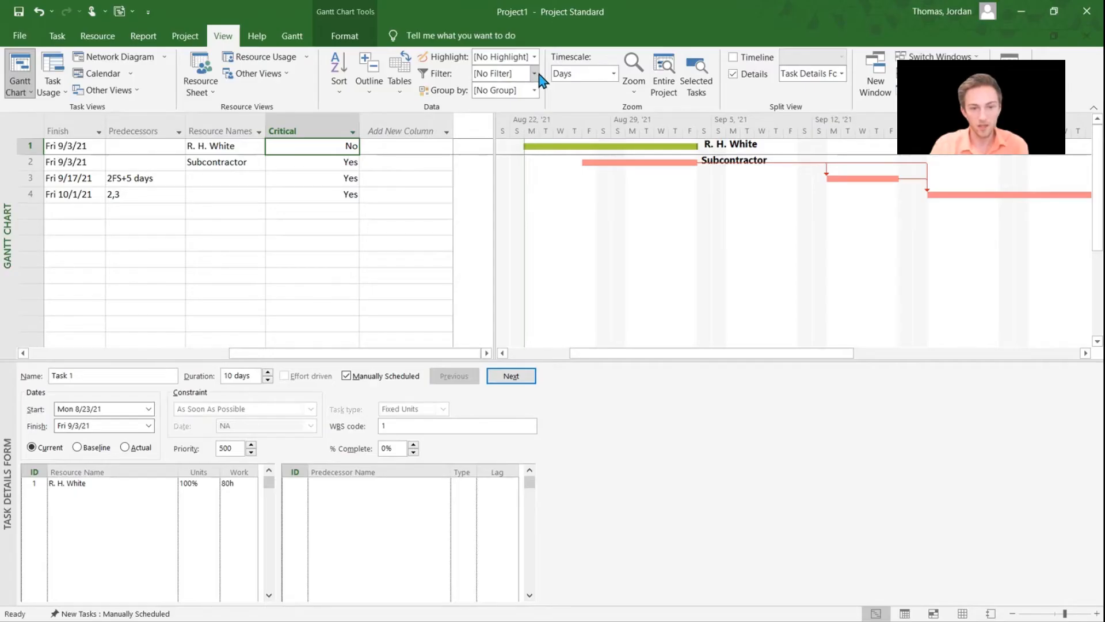
Filter the schedule to show only tasks using the Subcontractor resource.
left_click(535, 73)
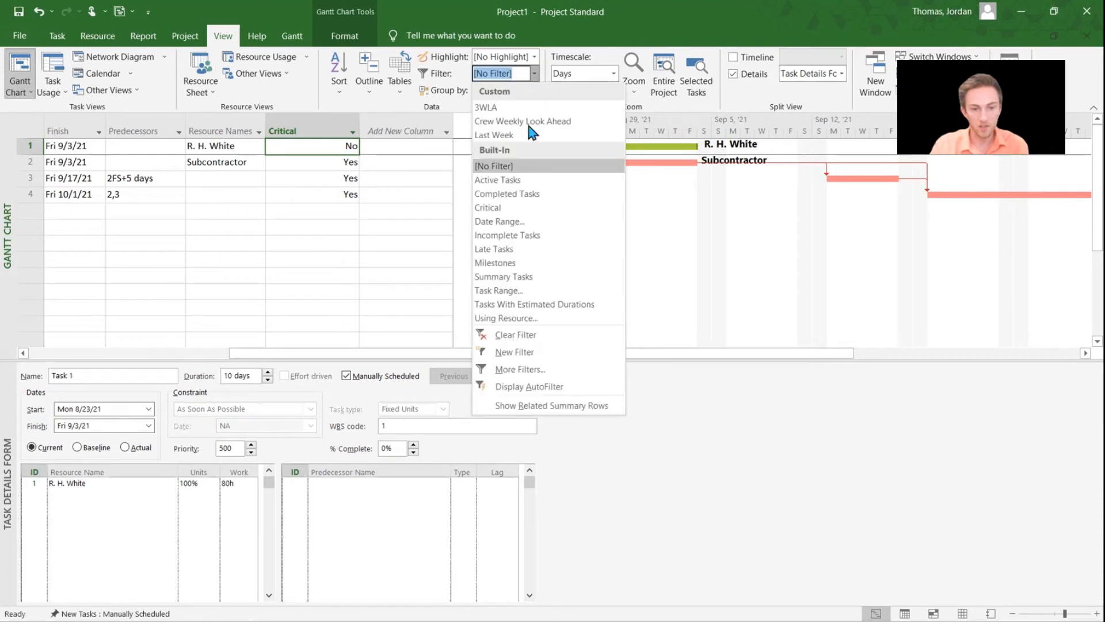
left_click(527, 317)
left_click(588, 319)
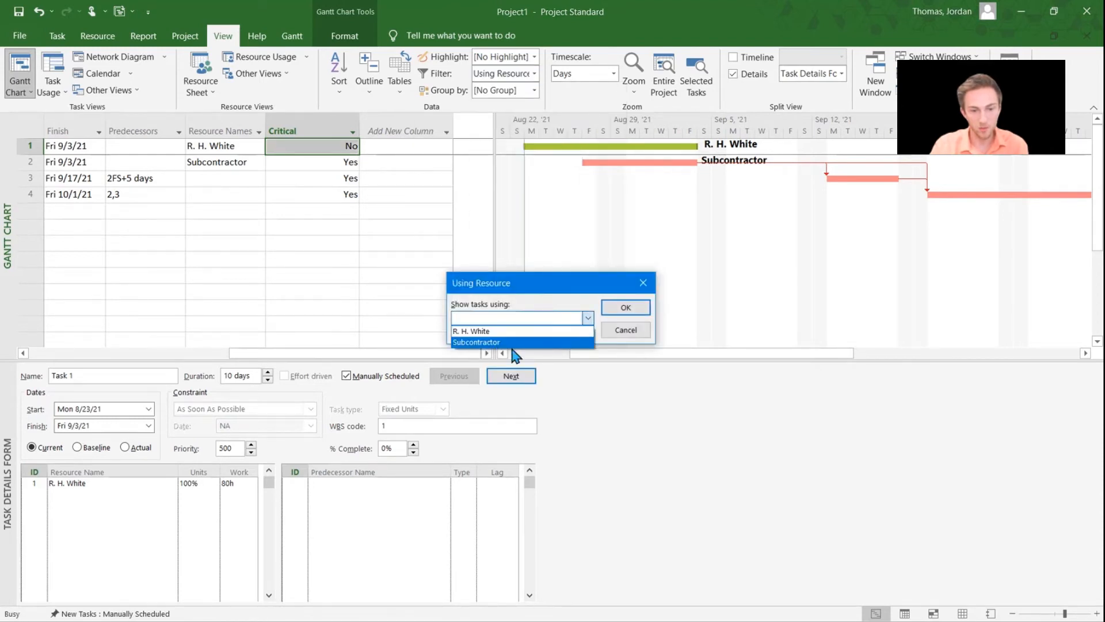
left_click(488, 338)
left_click(614, 311)
left_click_drag(295, 353, 120, 353)
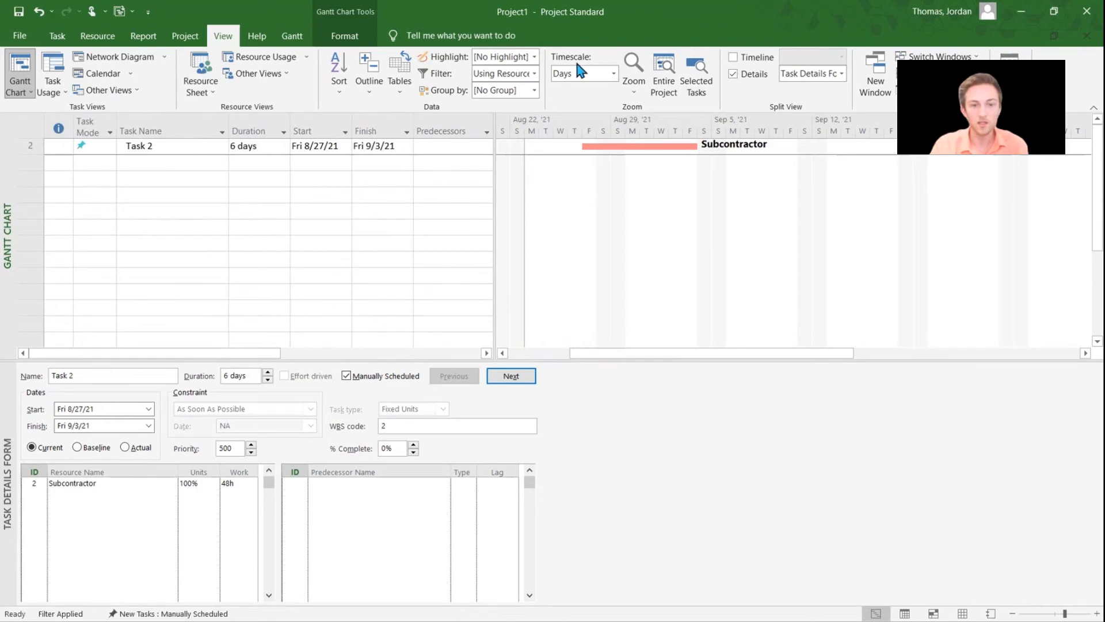
Clear the resource filter so that all tasks are listed.
left_click(535, 73)
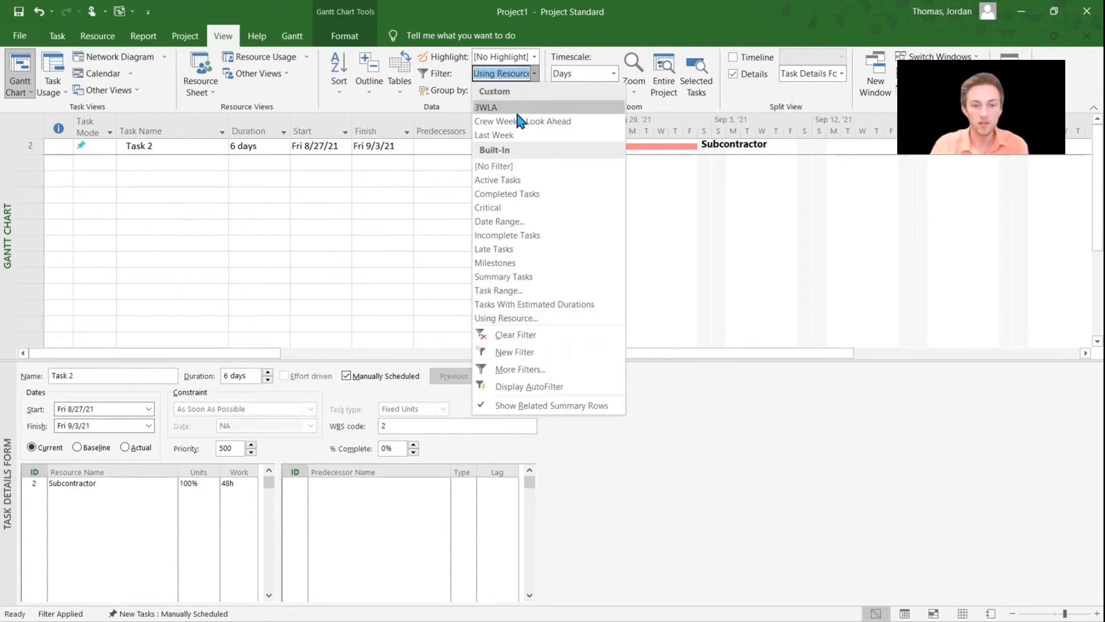
left_click(521, 339)
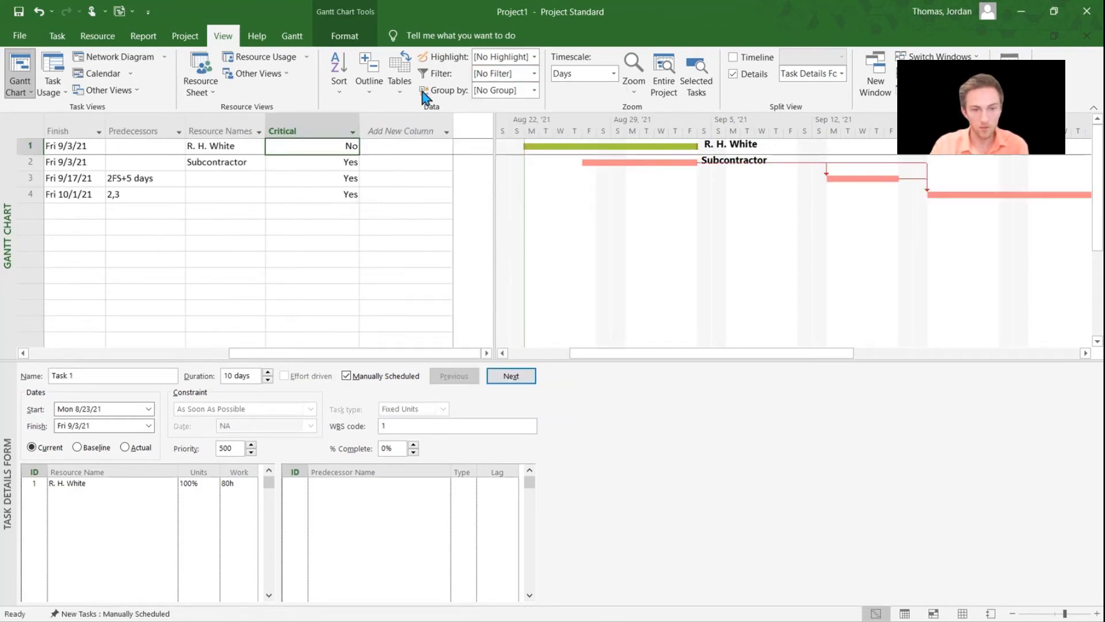
left_click_drag(365, 353, 164, 361)
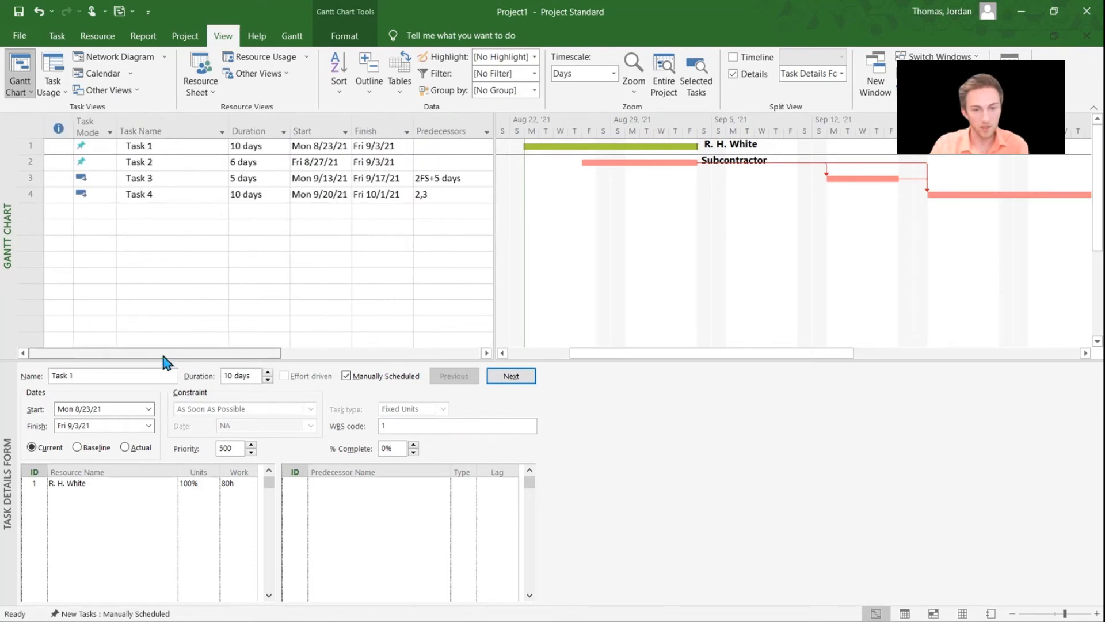
left_click(344, 95)
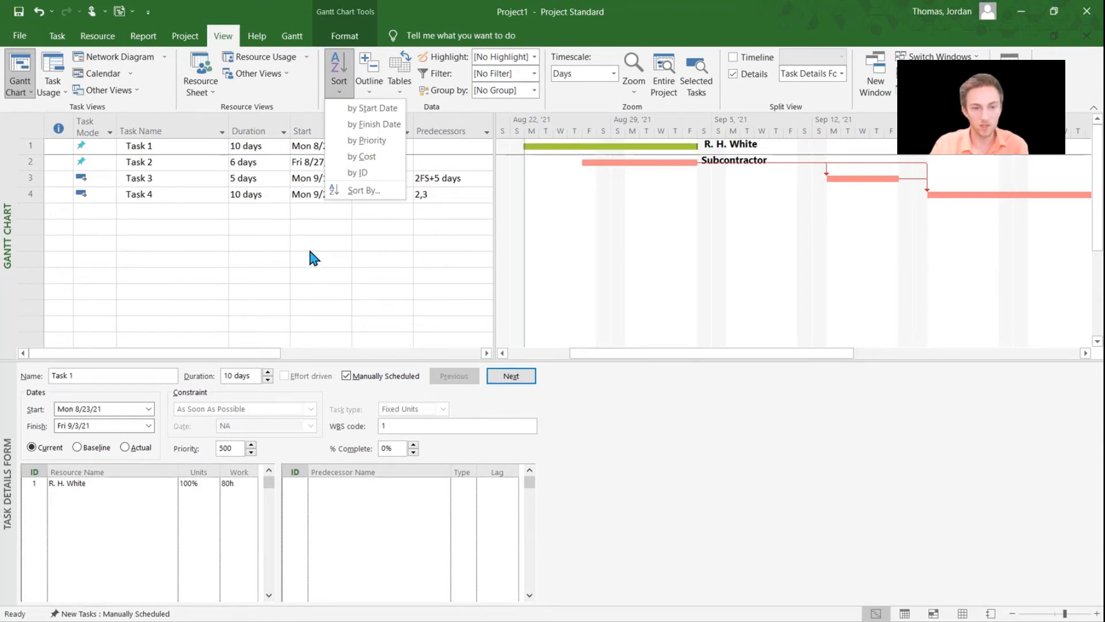
left_click(378, 243)
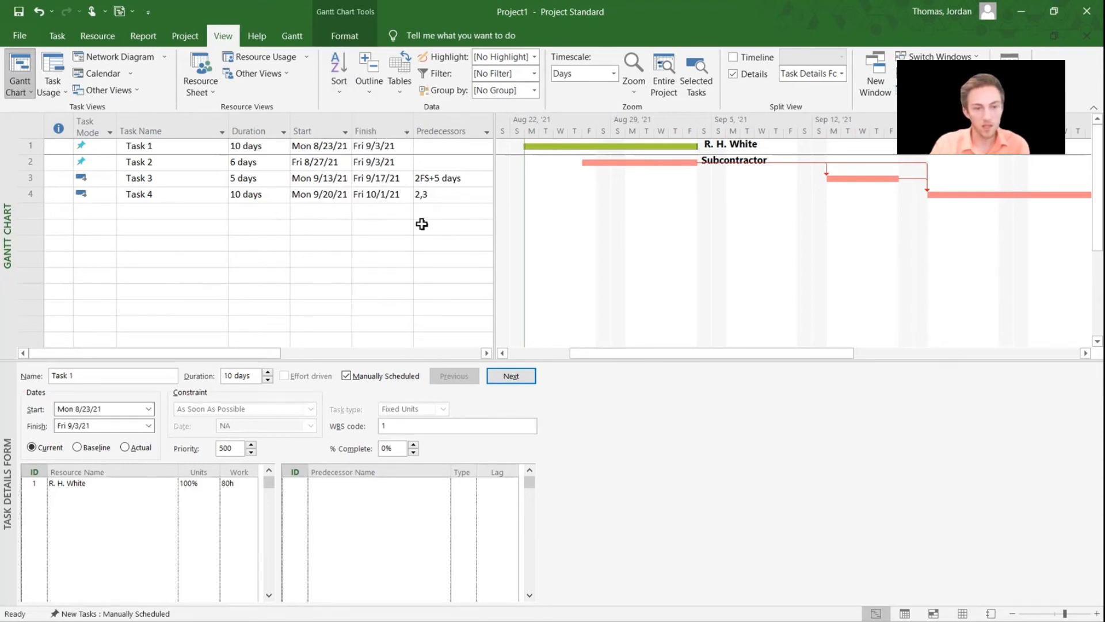
left_click(534, 91)
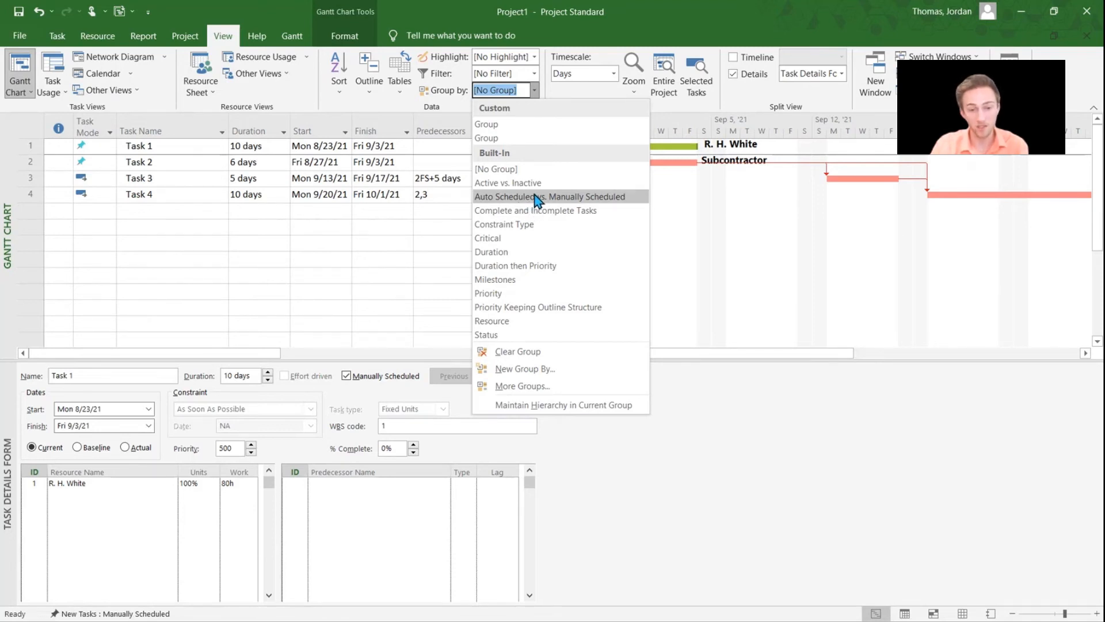
left_click(413, 207)
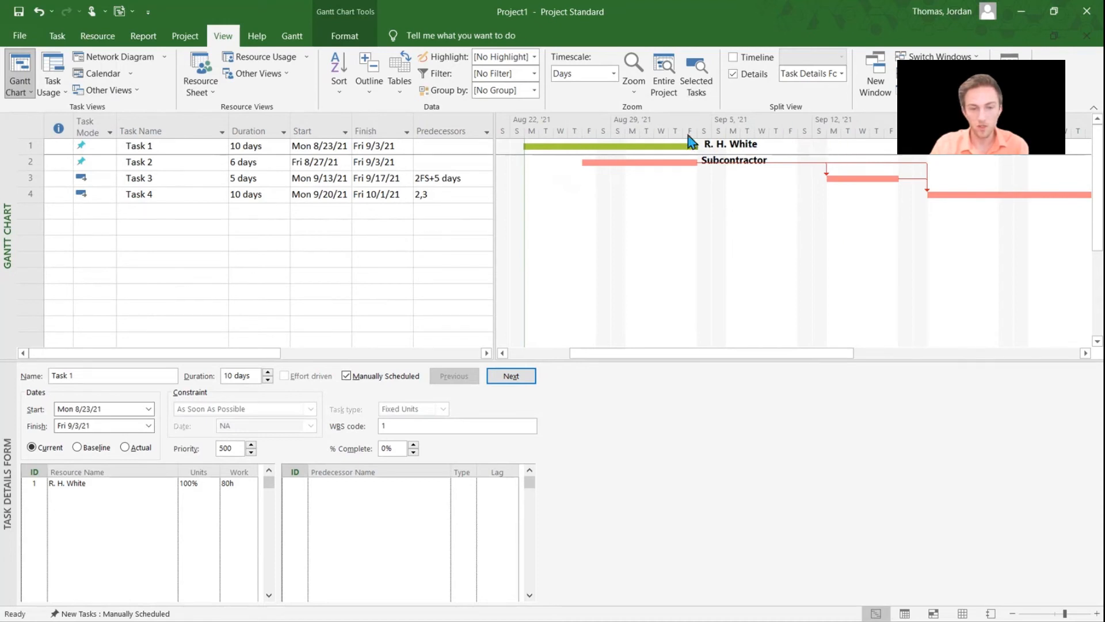
Set the middle tier of the Gantt chart's timescale to months.
right_click(799, 129)
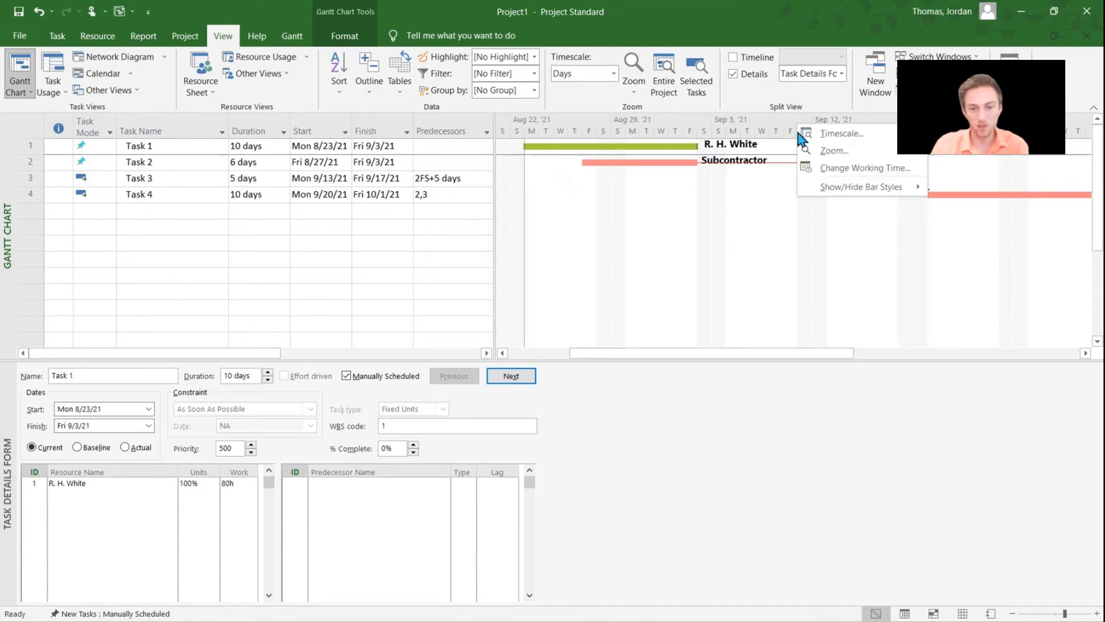
left_click(844, 134)
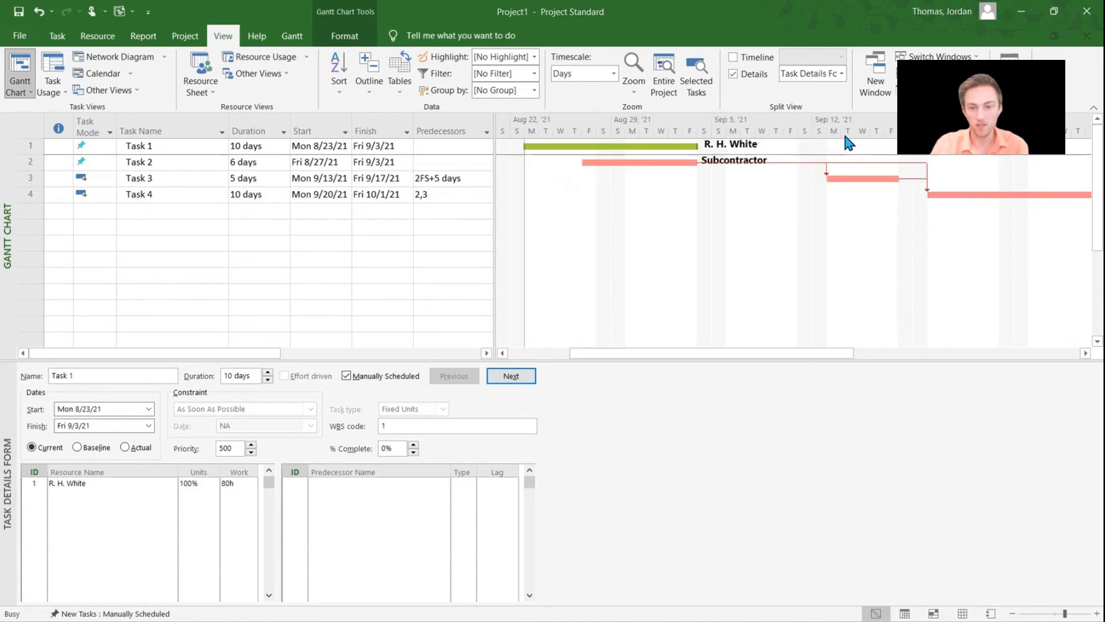
left_click_drag(547, 203, 283, 106)
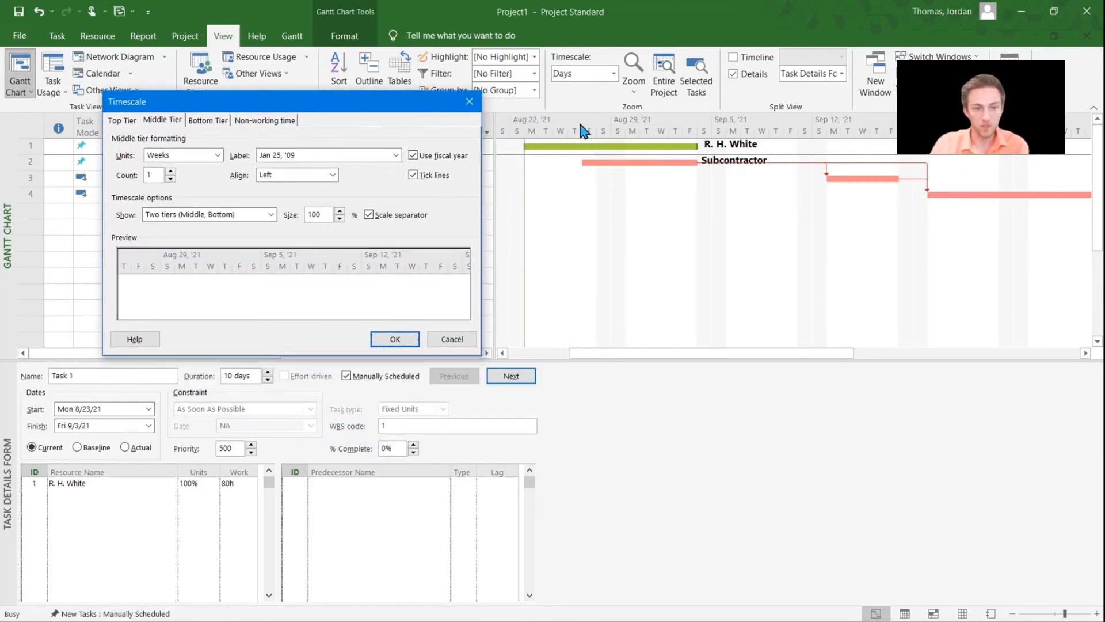
left_click(217, 155)
left_click(182, 209)
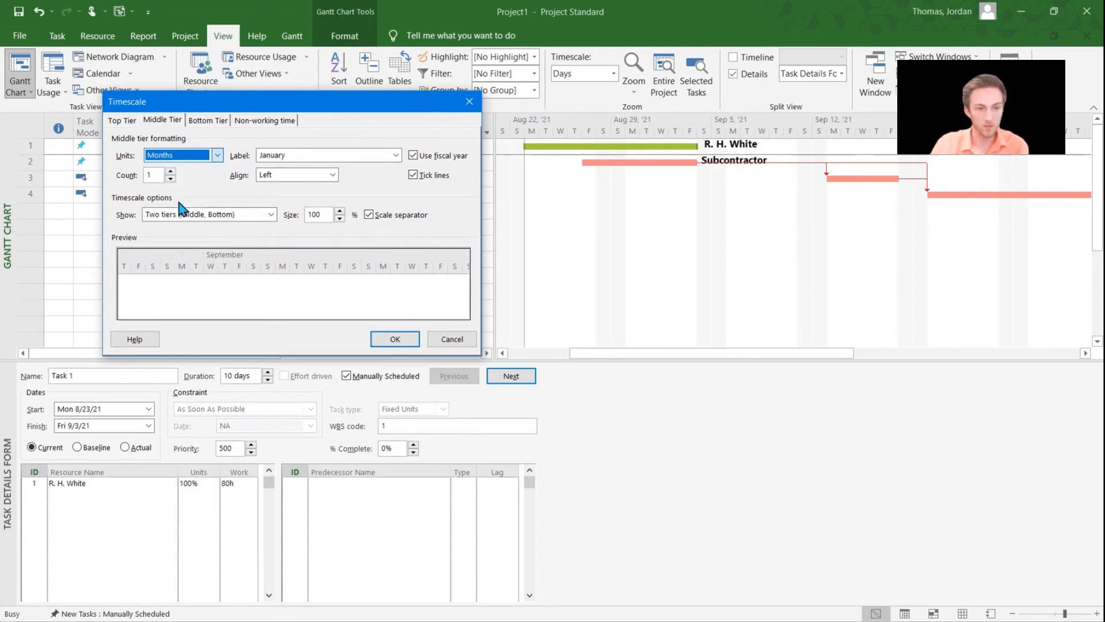
Set the timescale's bottom tier to weeks and apply the timescale settings.
left_click(208, 119)
left_click(216, 155)
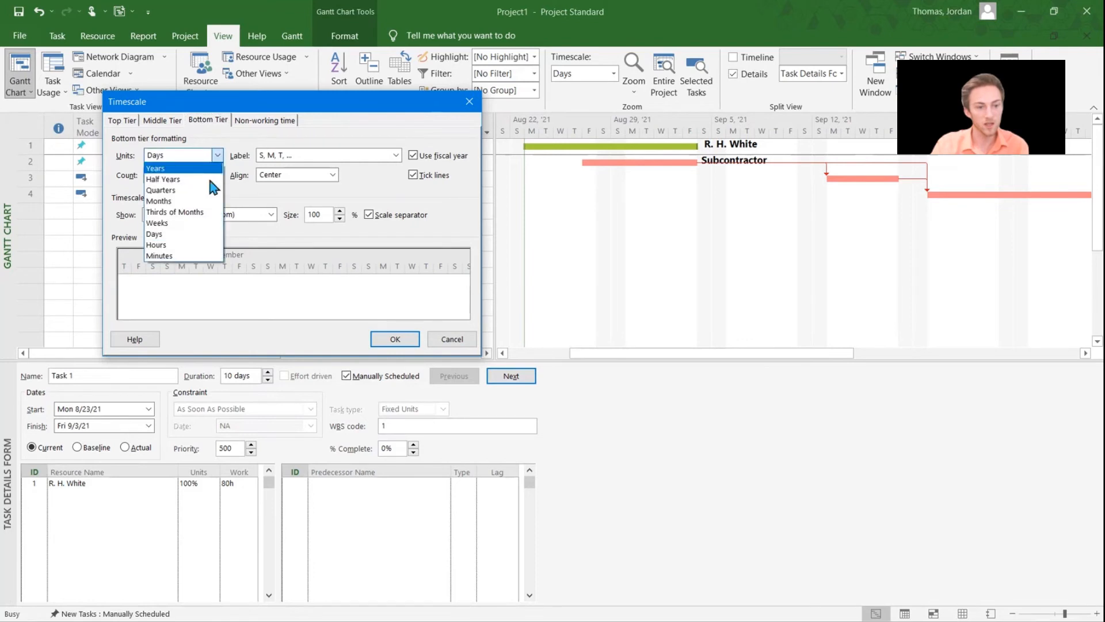
left_click(157, 223)
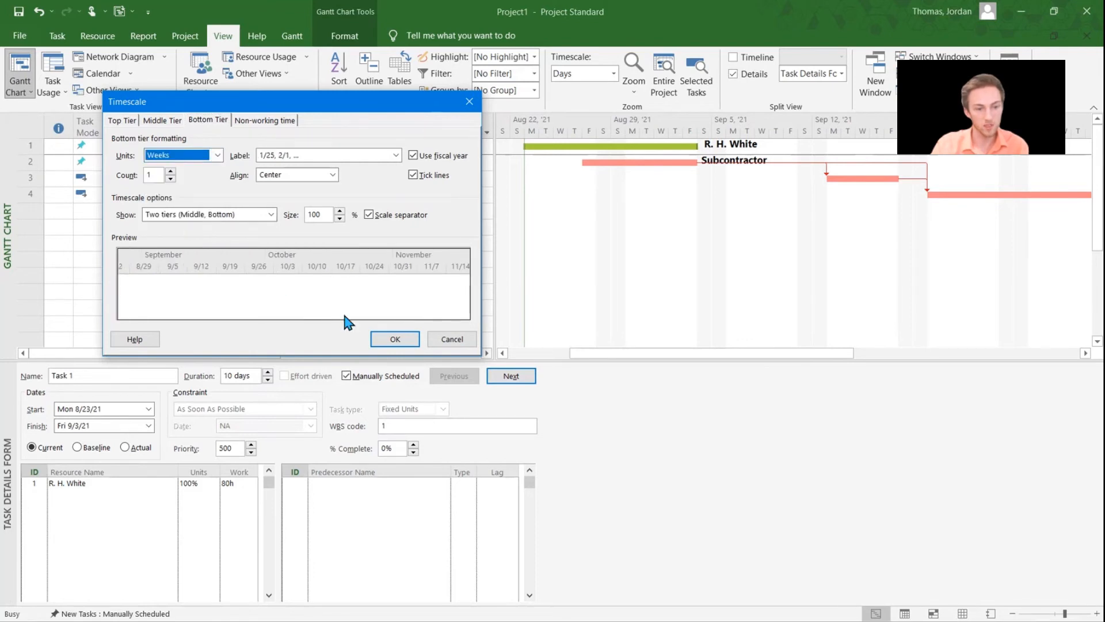
left_click(378, 340)
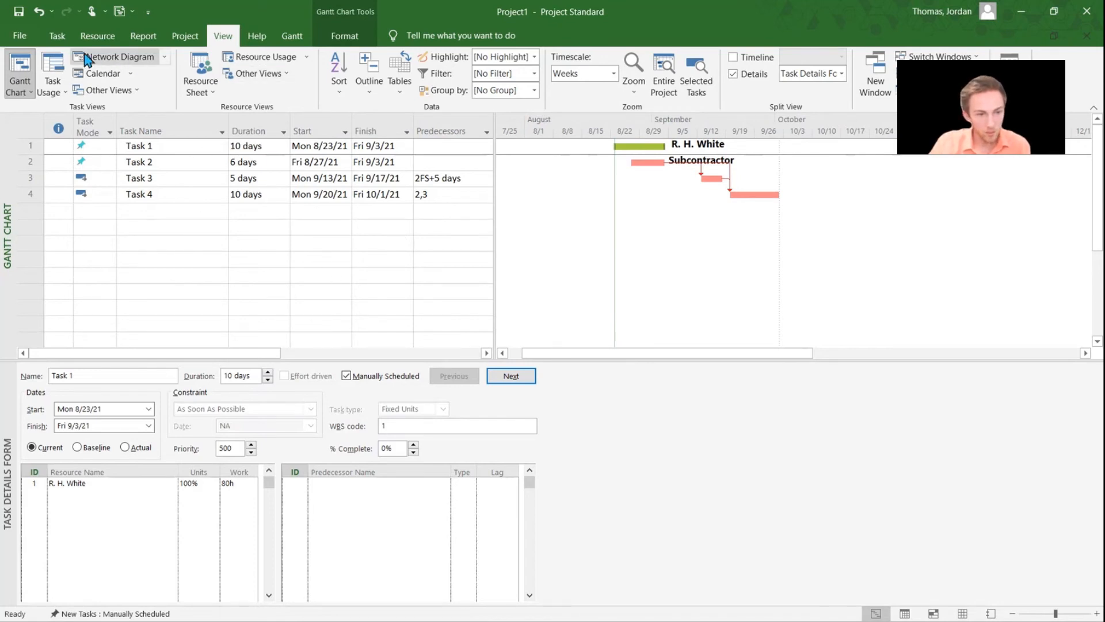
Insert a summary task named "Section 1" above Task 1.
left_click(58, 38)
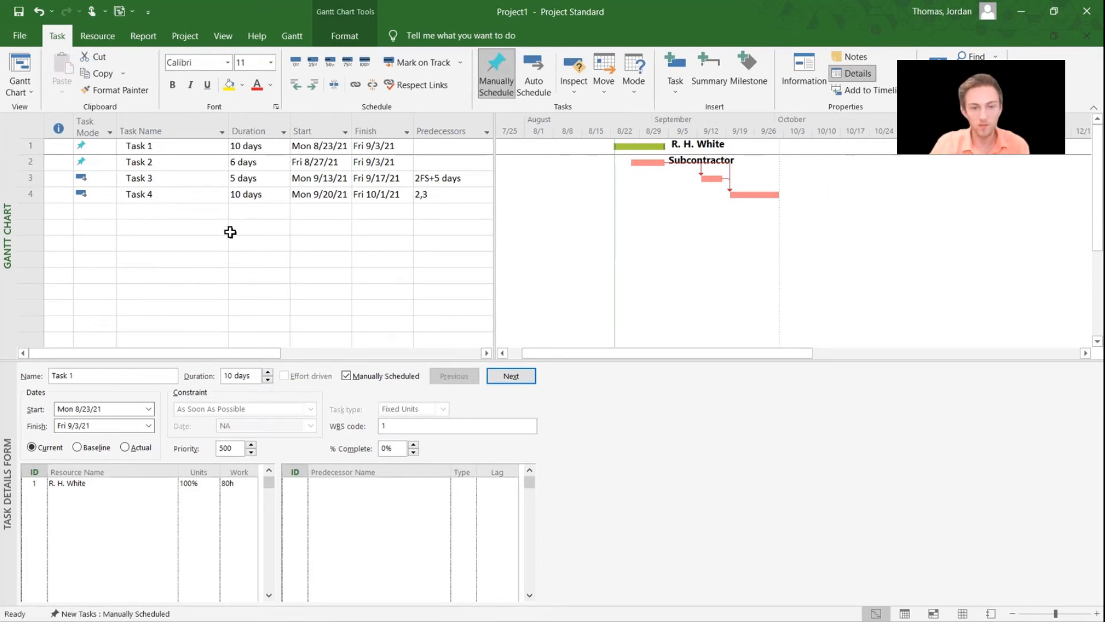
left_click(712, 92)
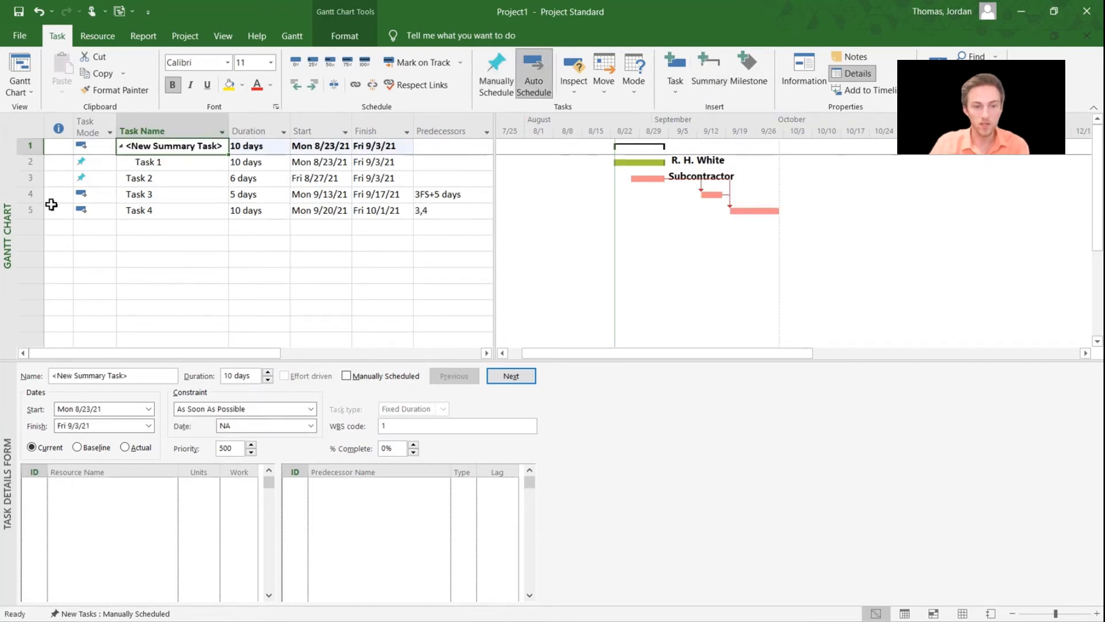
type("Section 1")
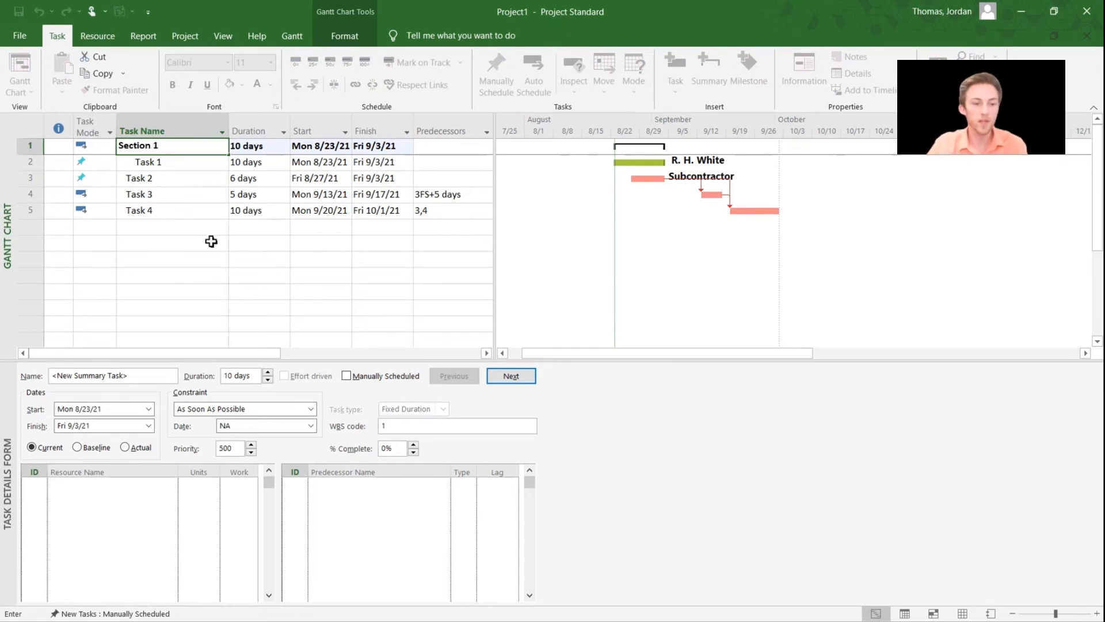
left_click(212, 242)
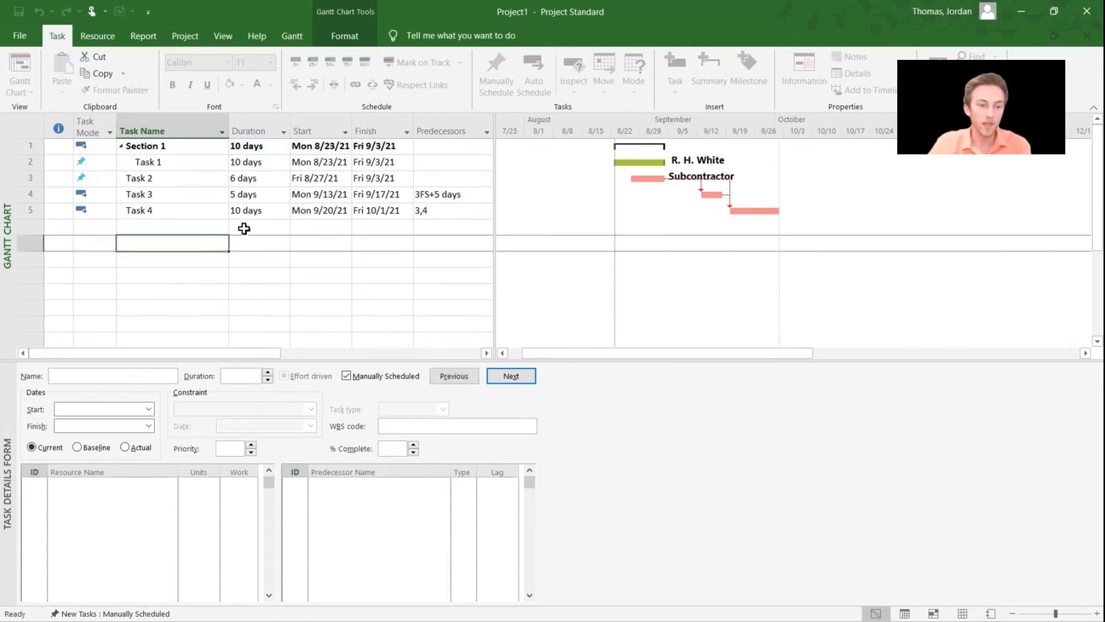
Indent Task 2, Task 3 and Task 4 so they become subtasks of Section 1.
left_click(183, 165)
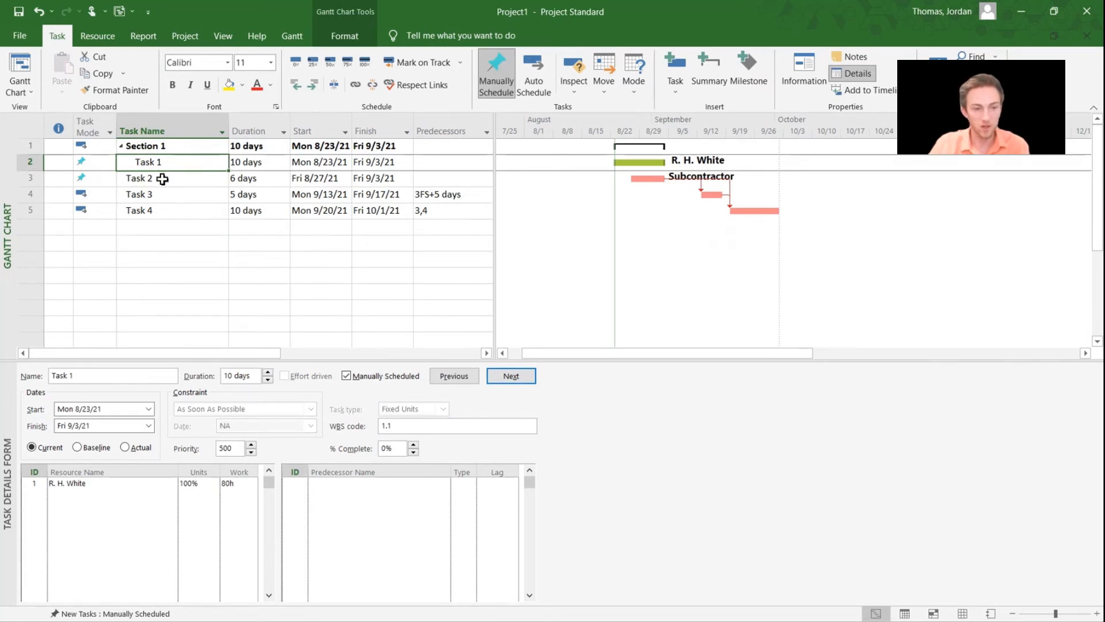
left_click(162, 179)
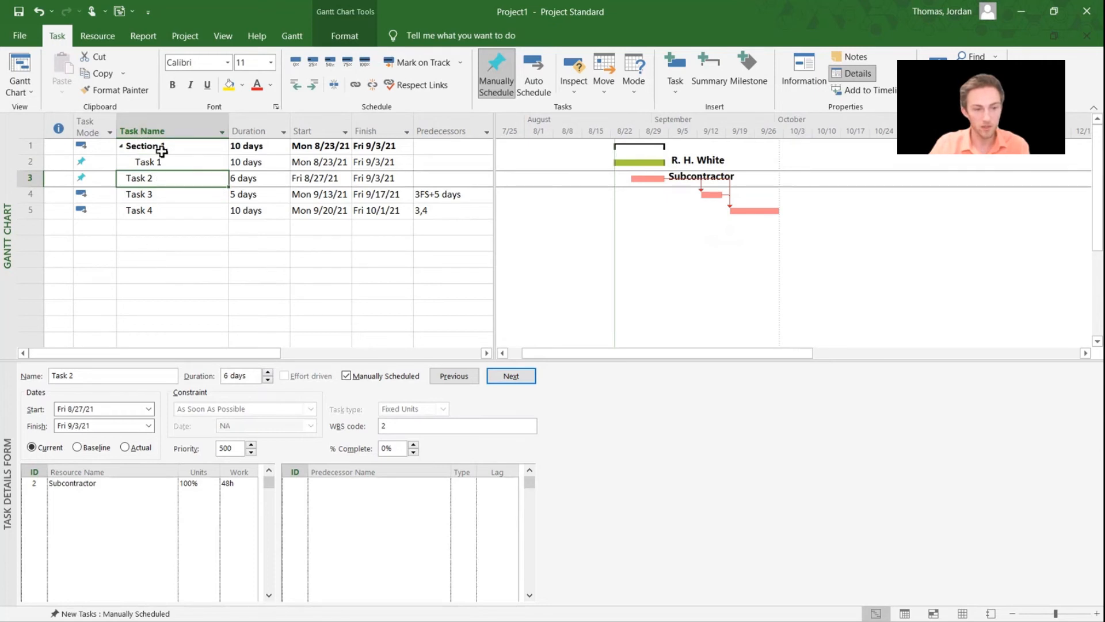
left_click(314, 85)
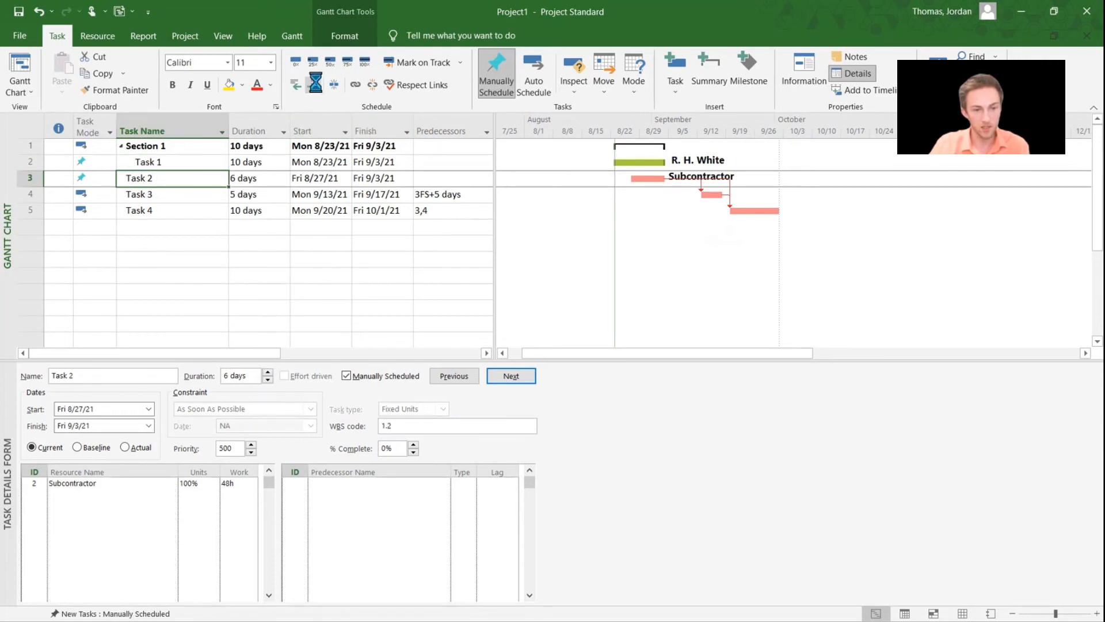
left_click(202, 193)
left_click(313, 85)
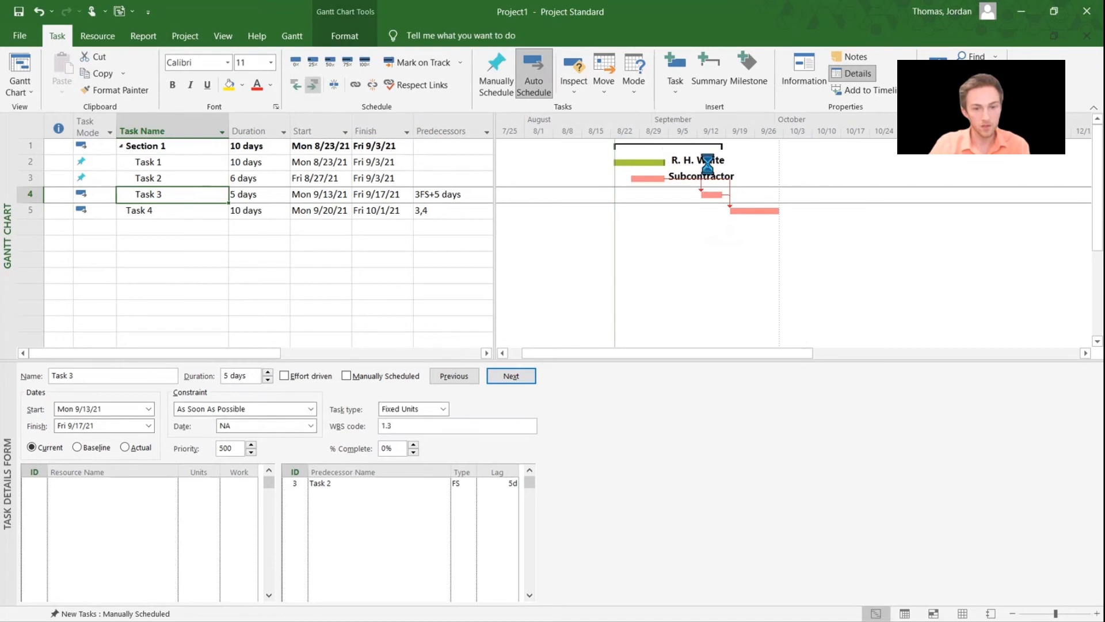
left_click(153, 212)
left_click(312, 85)
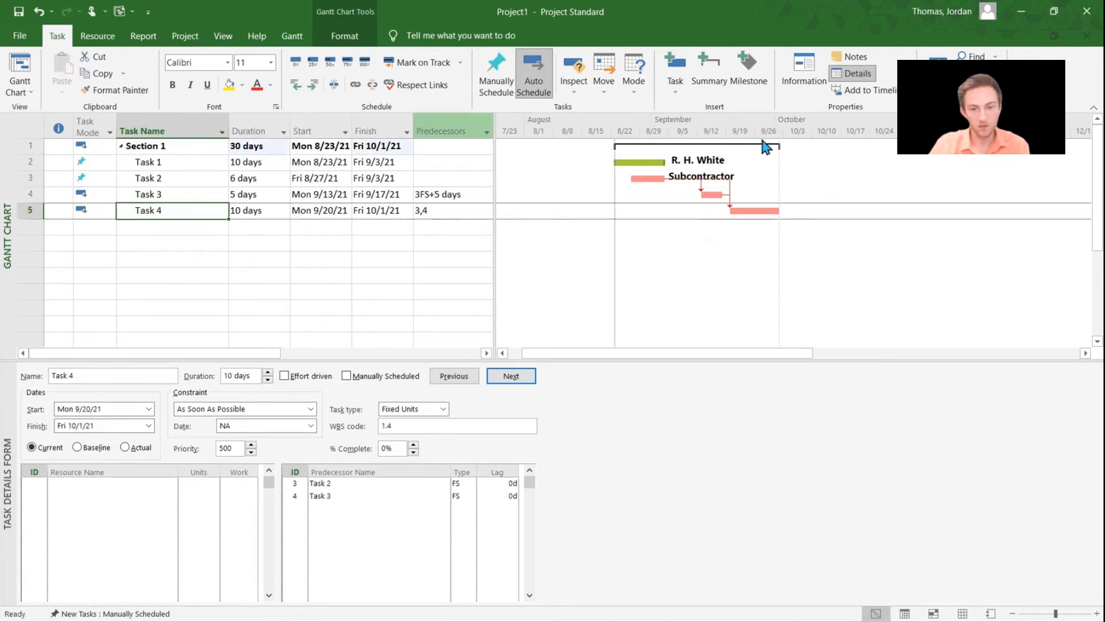
Collapse and re-expand the subtasks of the Section 1 summary task.
left_click(122, 146)
left_click(122, 146)
left_click(122, 146)
left_click(121, 147)
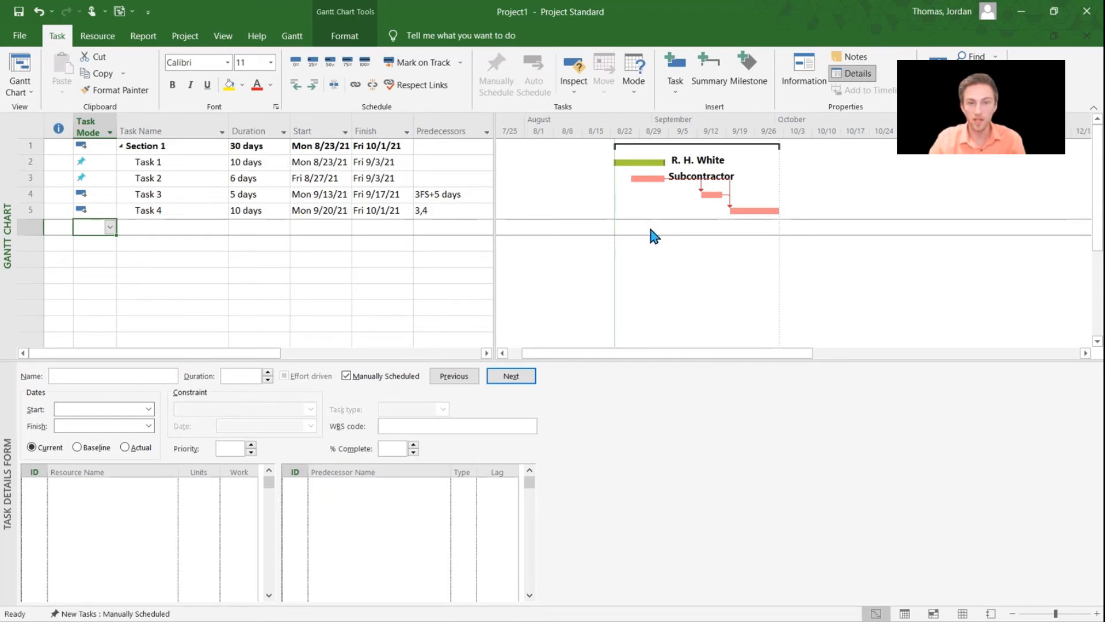
Insert a milestone named "Substantial Completion" in the row below Task 4.
left_click(750, 87)
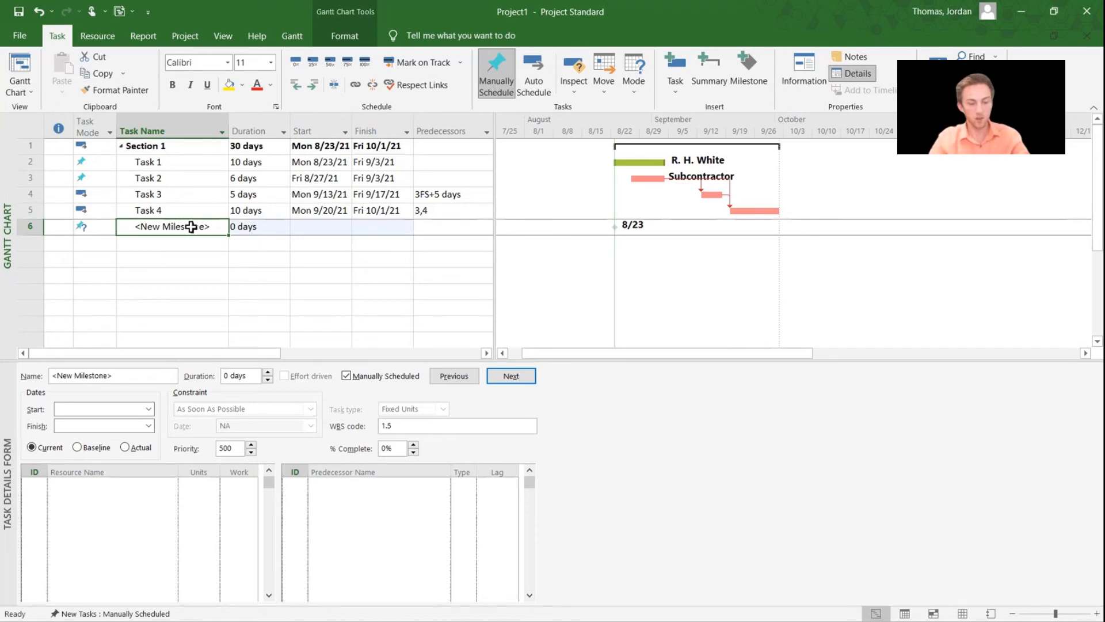
type("Substantial Completion")
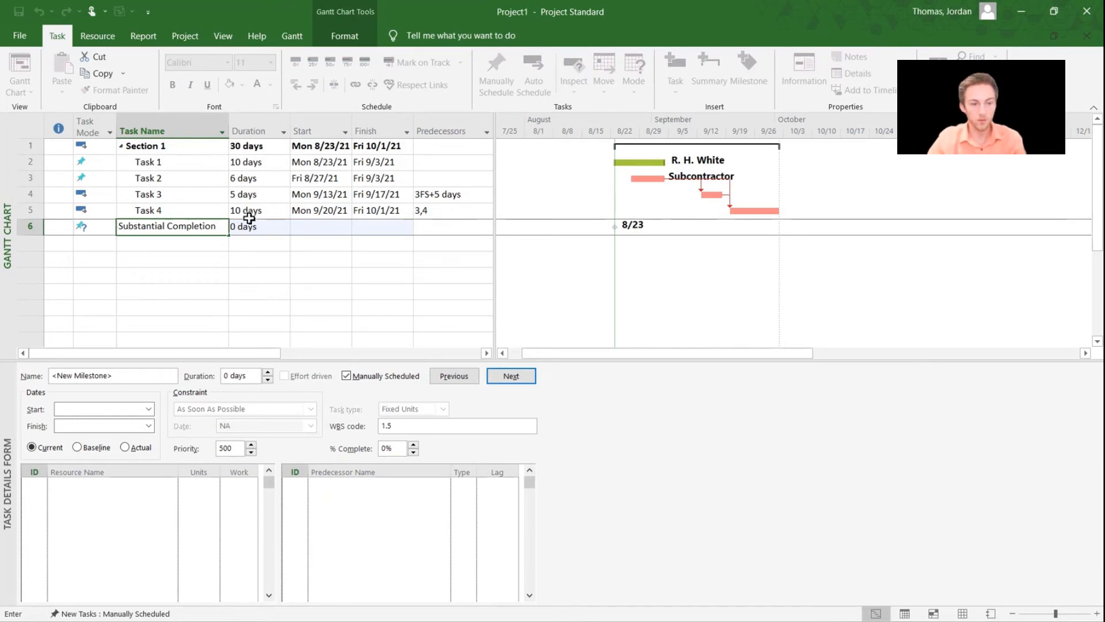
left_click(277, 277)
Set the start date of the Substantial Completion milestone to 9/30/21.
left_click(259, 230)
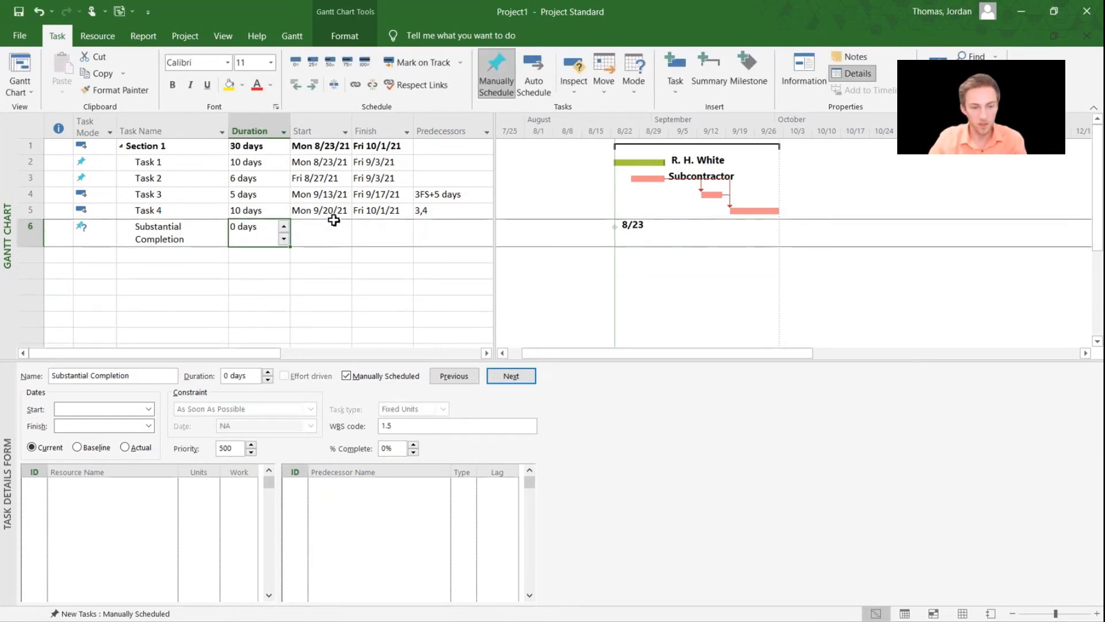
left_click(385, 241)
left_click(315, 244)
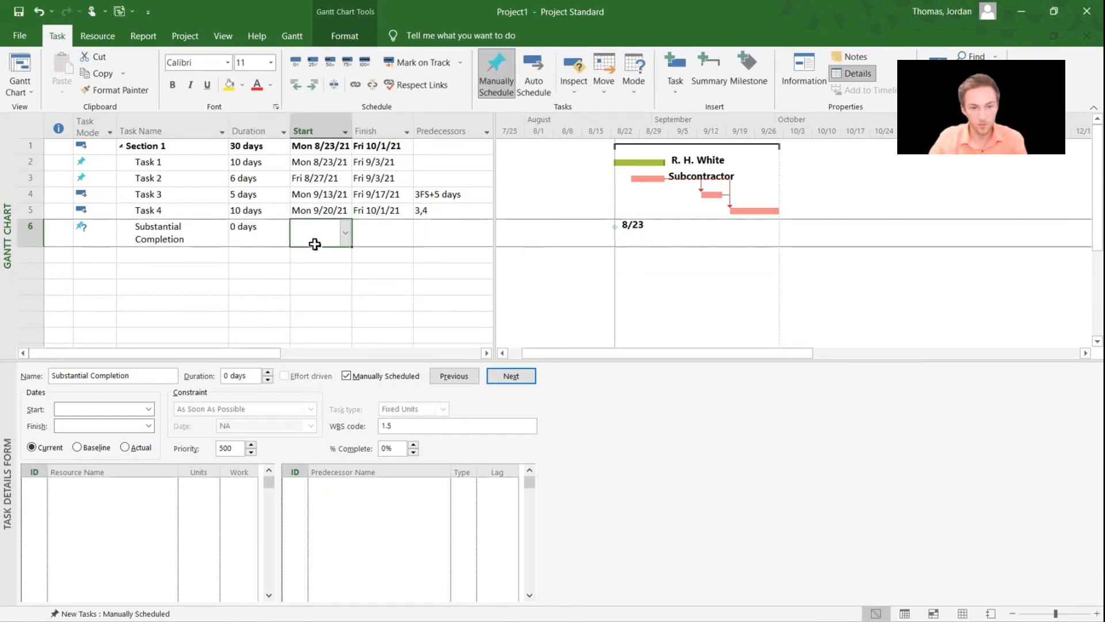
left_click(345, 233)
left_click(343, 255)
left_click(307, 328)
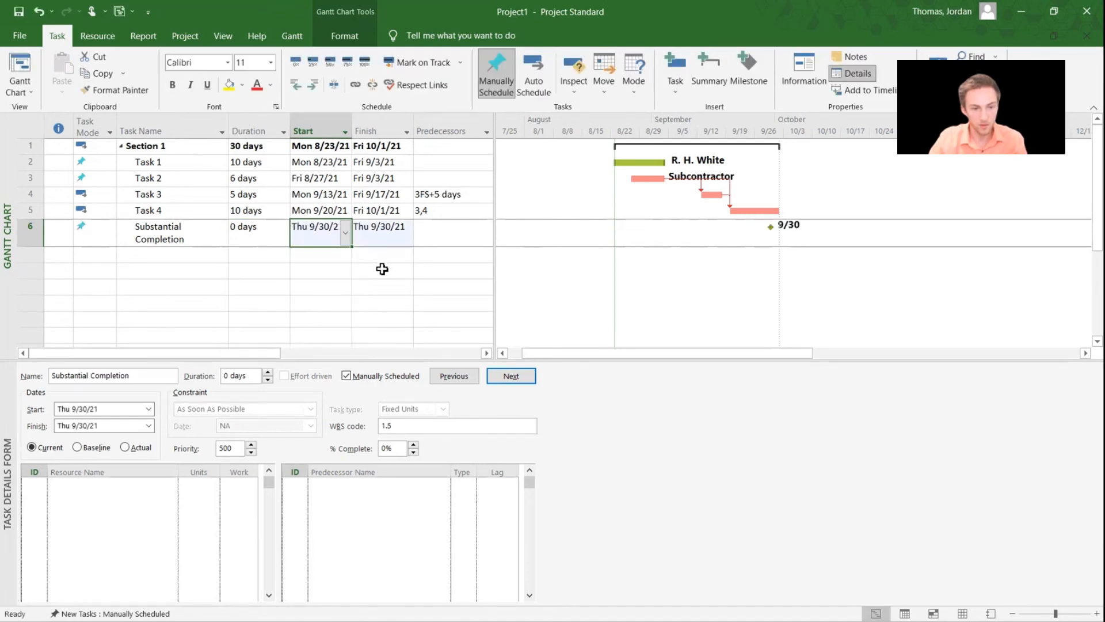
left_click(374, 301)
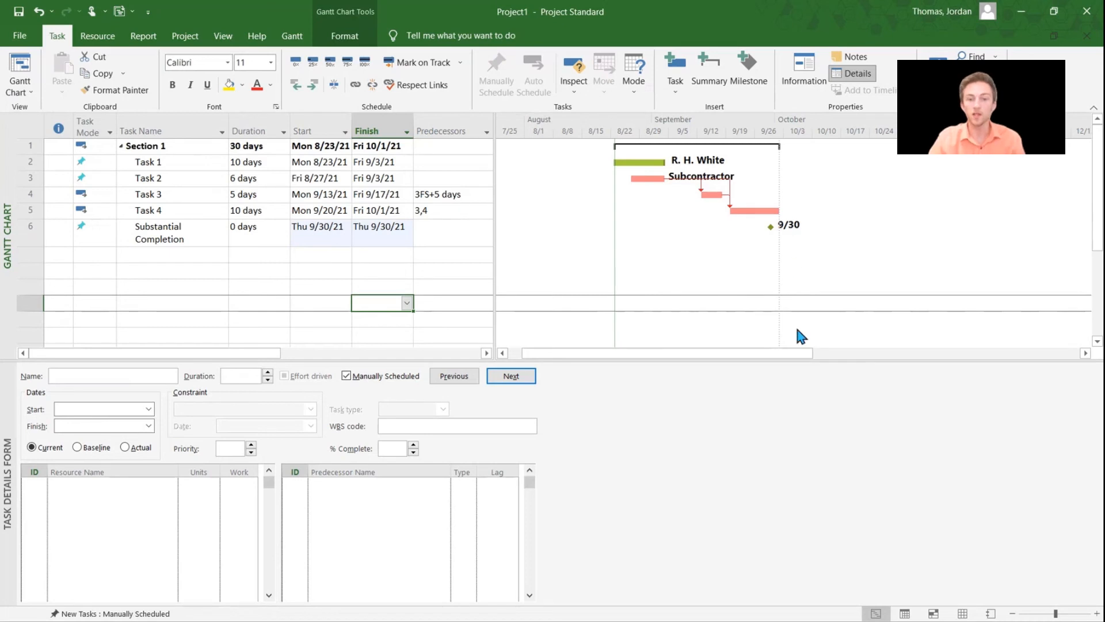
left_click(247, 178)
left_click(163, 157)
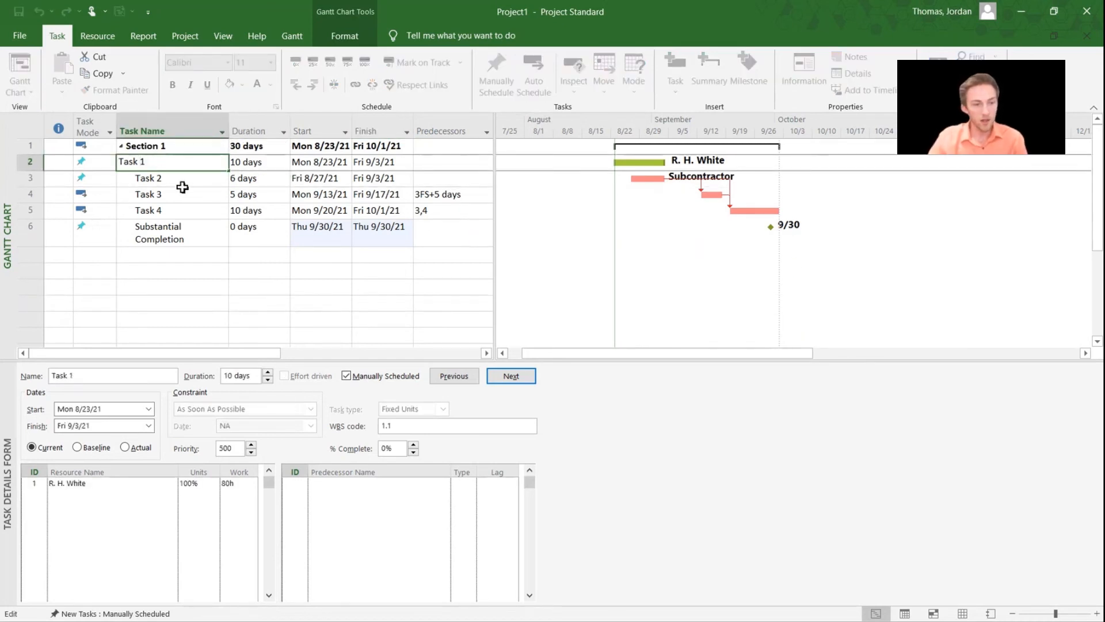
left_click_drag(179, 185, 177, 196)
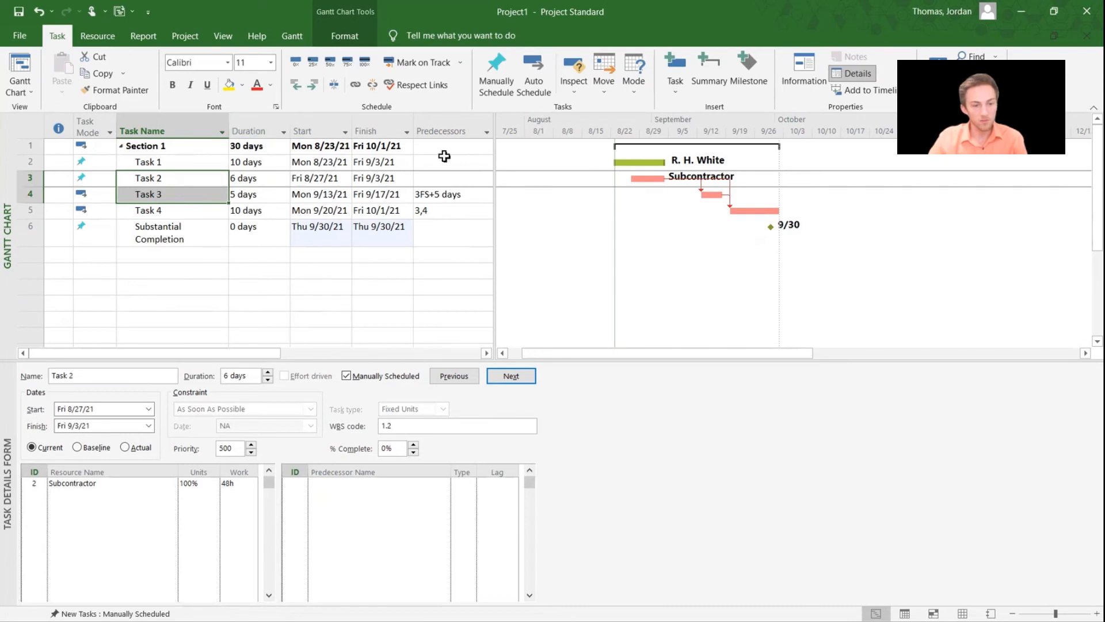
Move the Critical column between the Finish and Predecessors columns of the task table.
left_click_drag(246, 353, 461, 351)
left_click(322, 131)
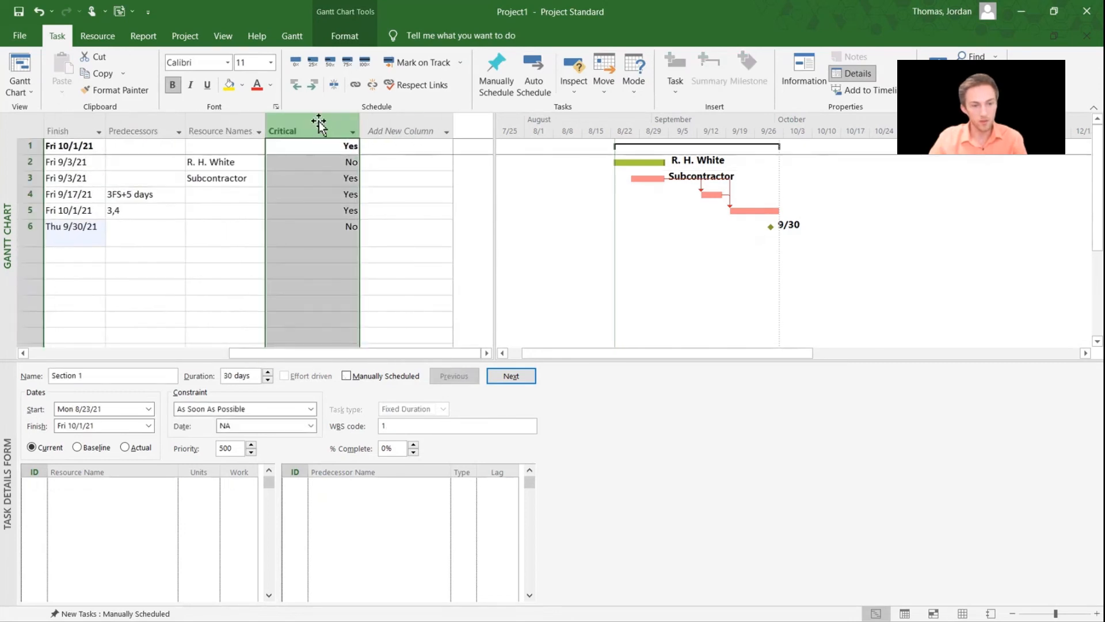
left_click_drag(281, 131, 109, 133)
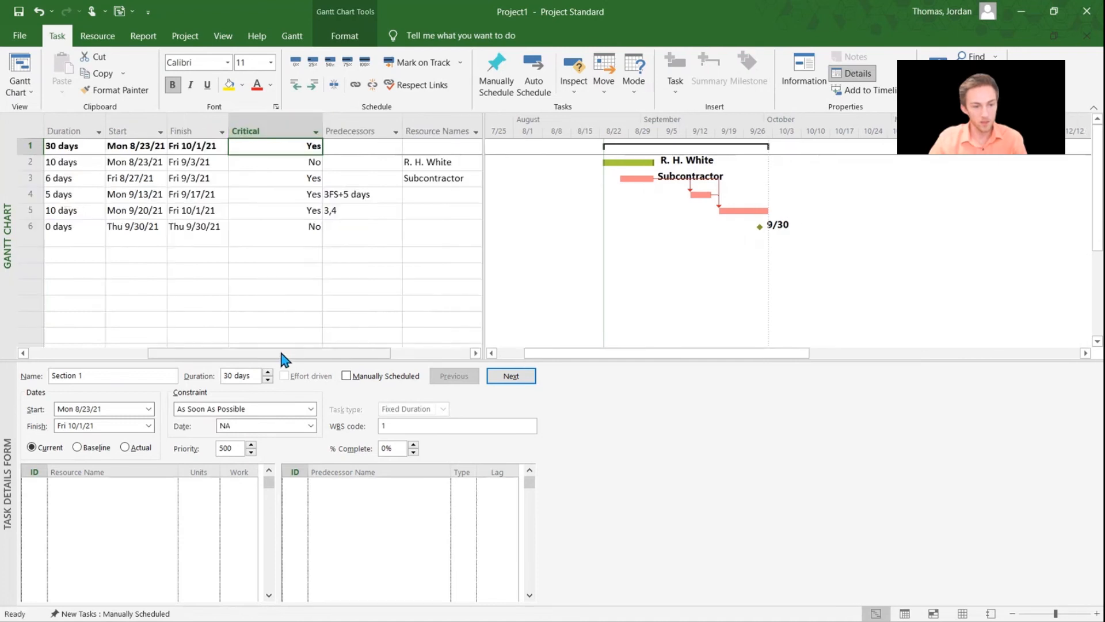
left_click_drag(282, 360, 109, 360)
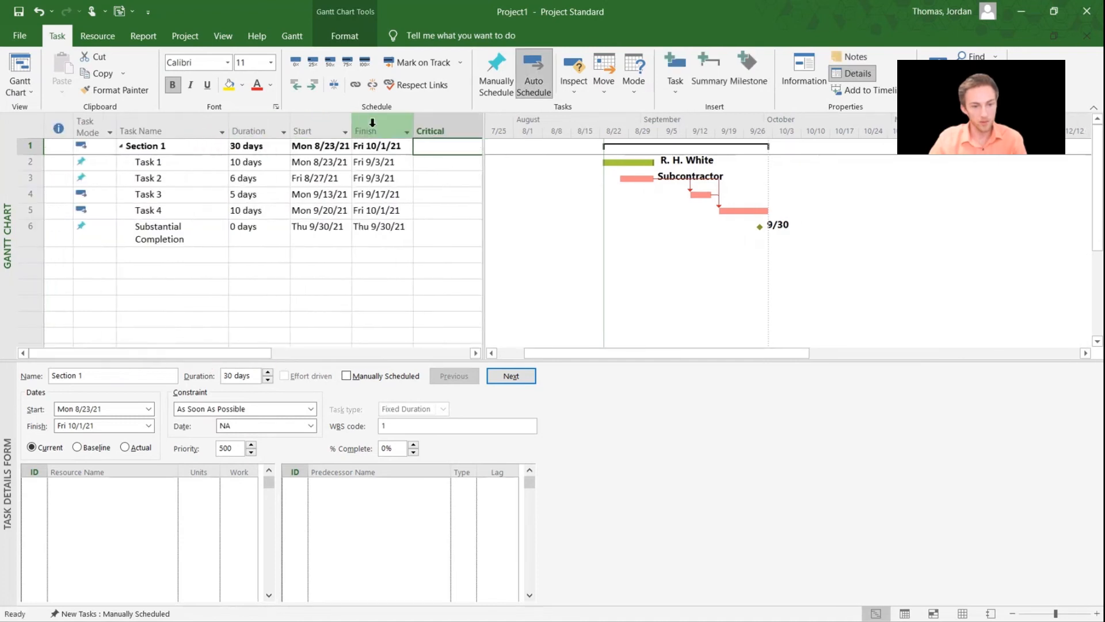
Hide the Task Mode and indicator columns in the task table.
left_click(88, 123)
right_click(90, 124)
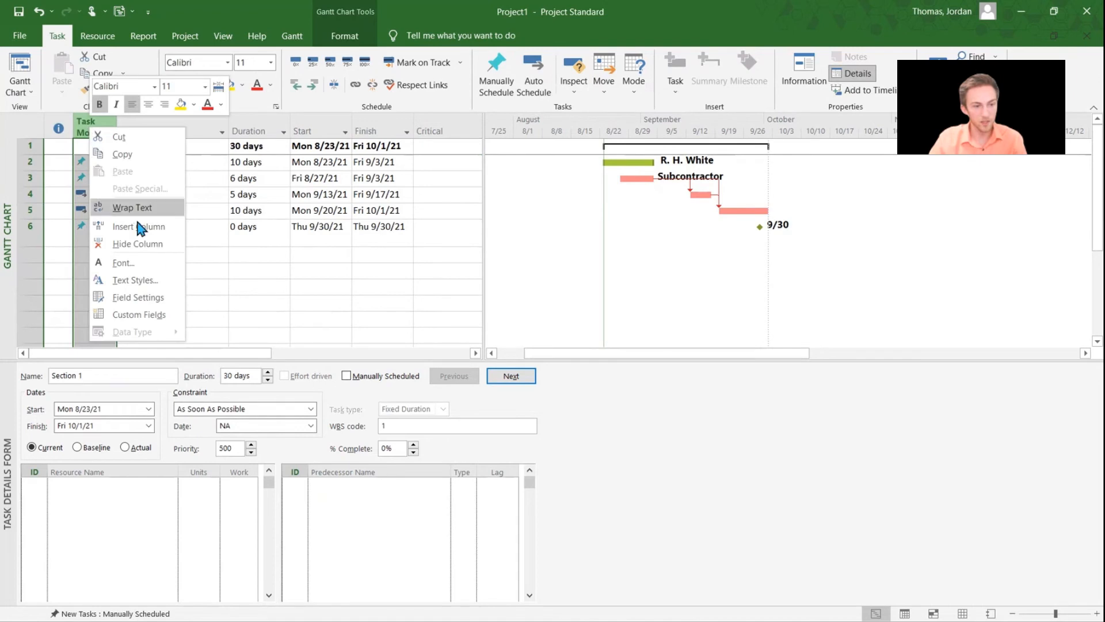
left_click(141, 244)
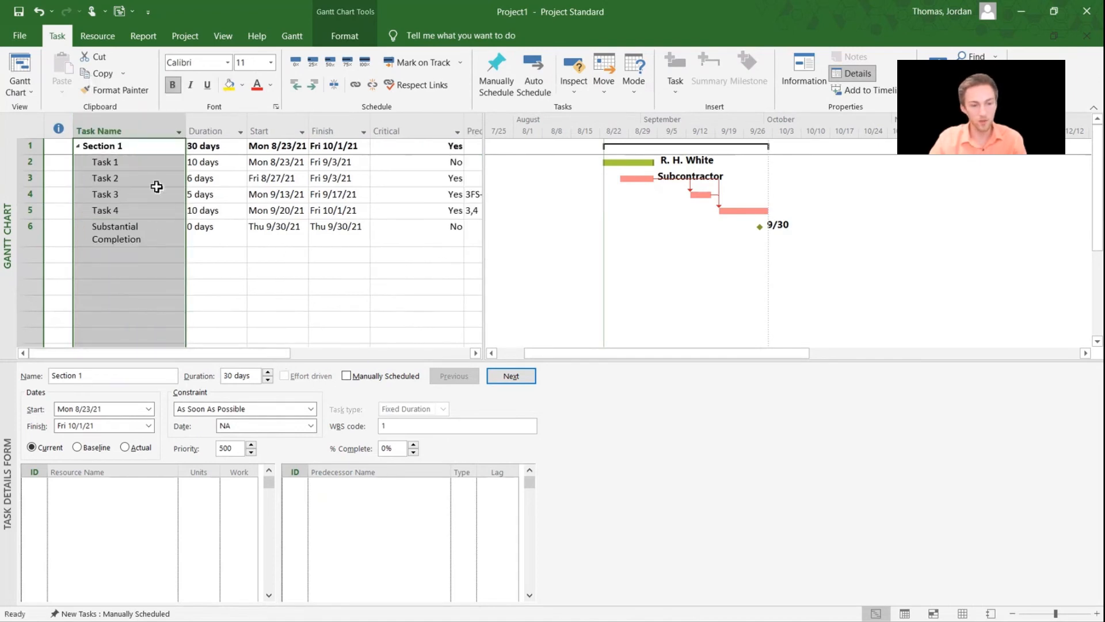
left_click(262, 208)
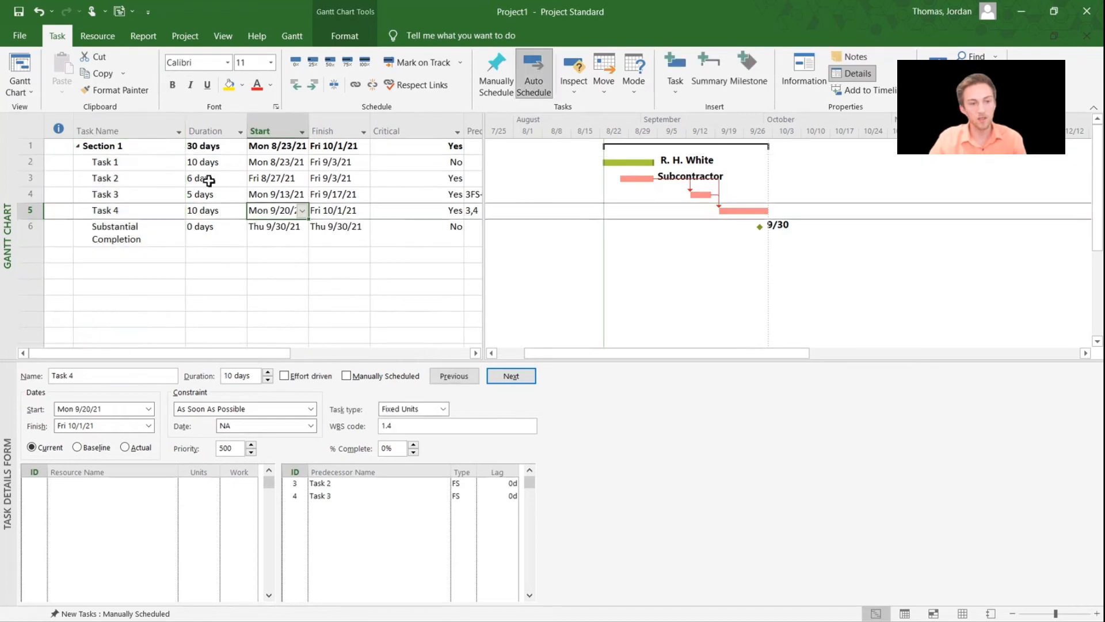
right_click(55, 124)
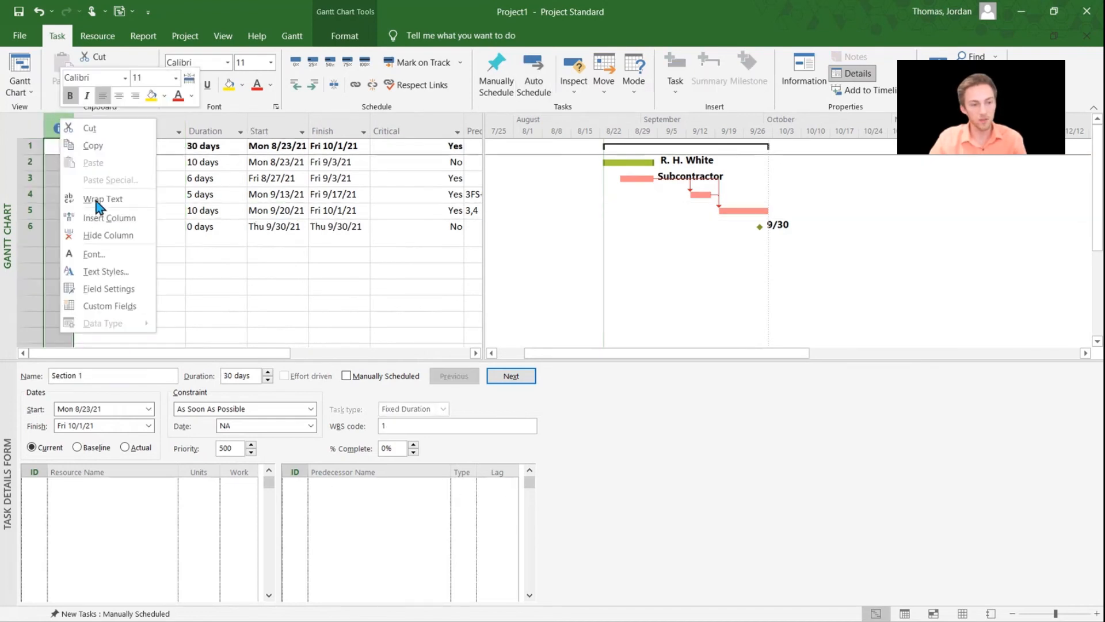
left_click(105, 232)
left_click(388, 270)
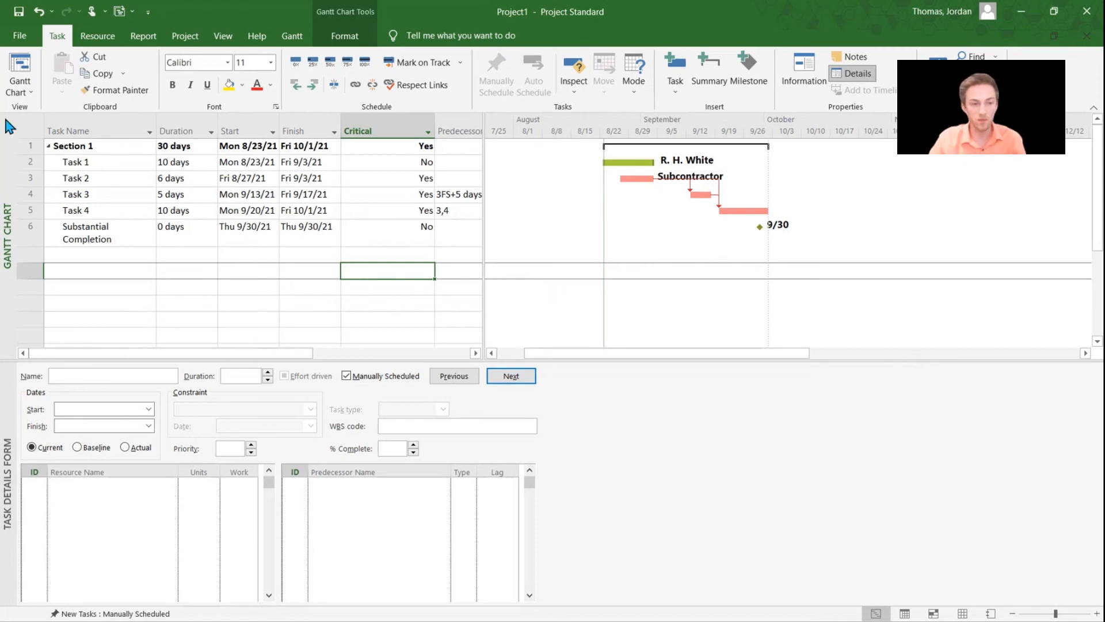
Save the current Gantt layout as a custom view named "View".
left_click(14, 95)
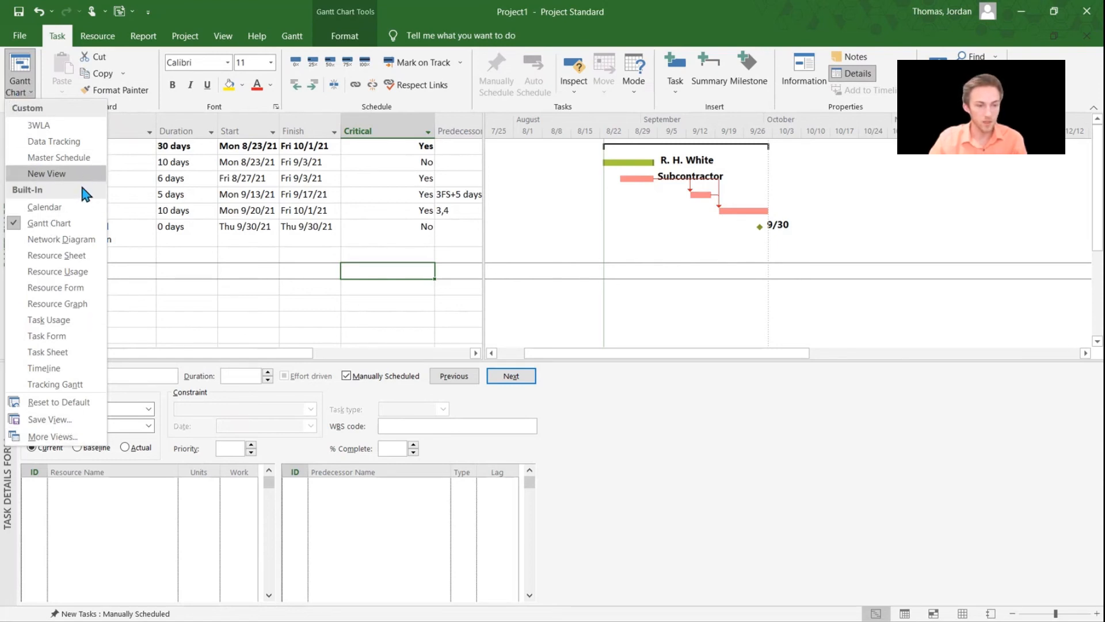
left_click(53, 424)
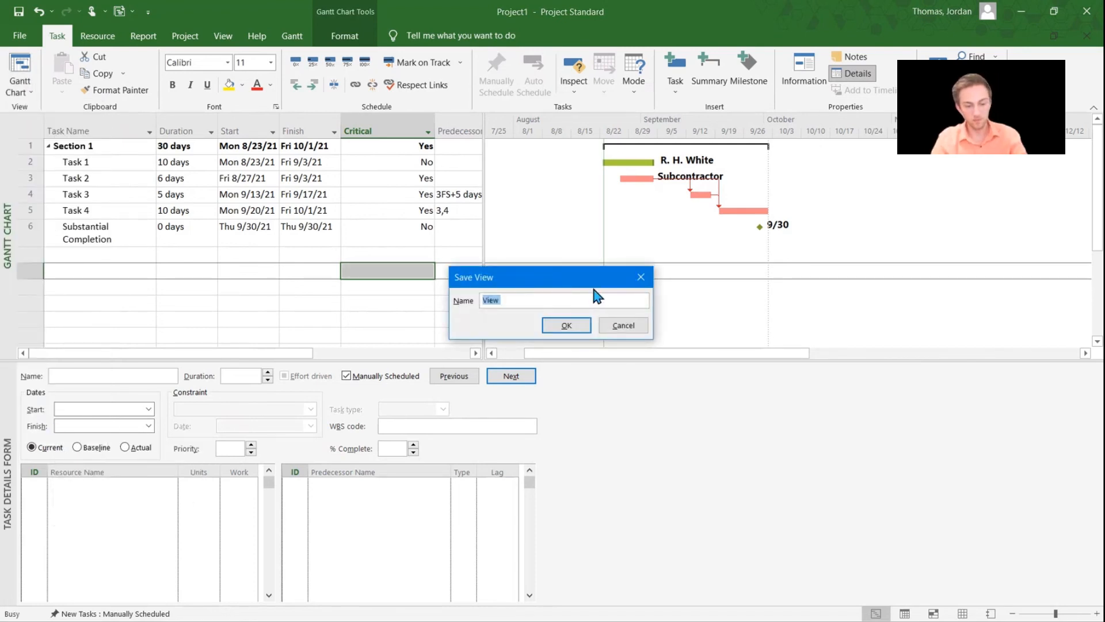
type("V")
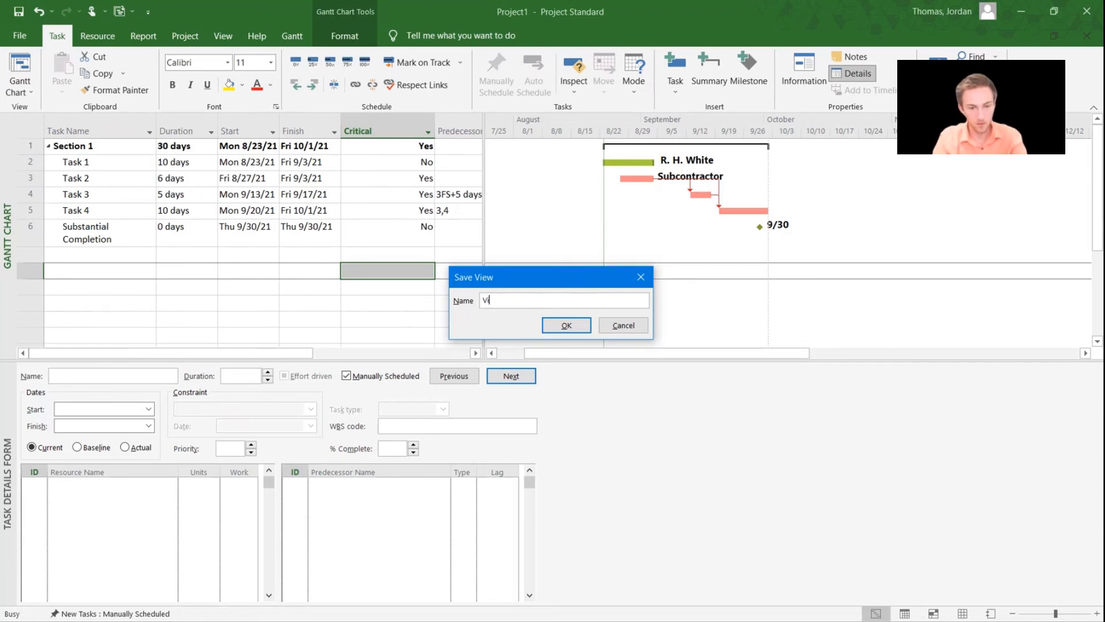
left_click(567, 325)
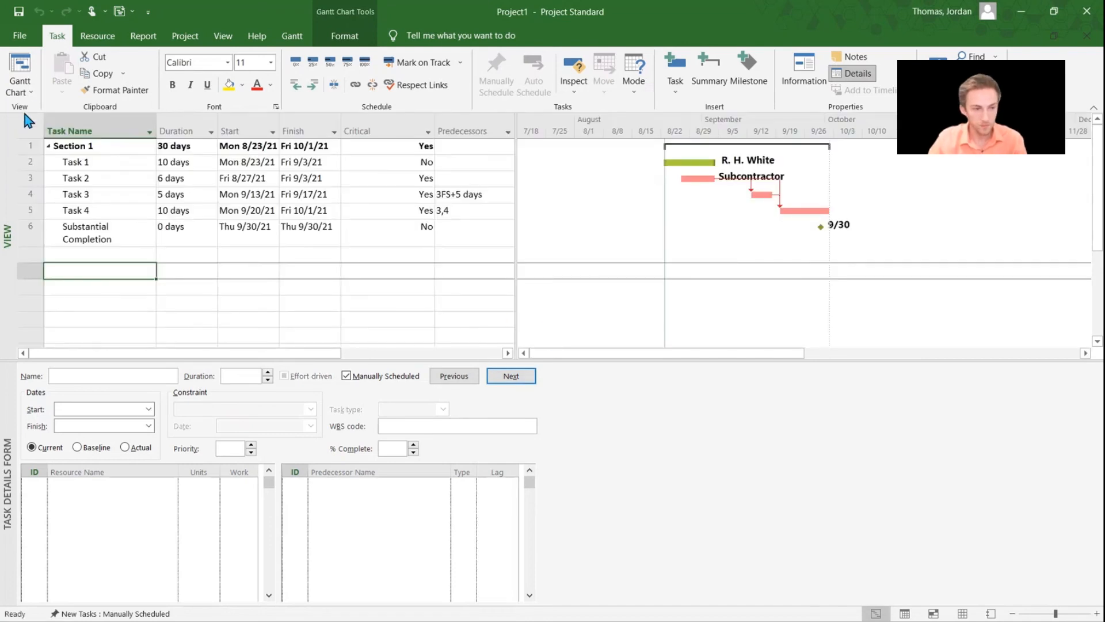
Preview the Master Schedule custom view, followed by the 3WLA custom view.
left_click(20, 86)
left_click(29, 163)
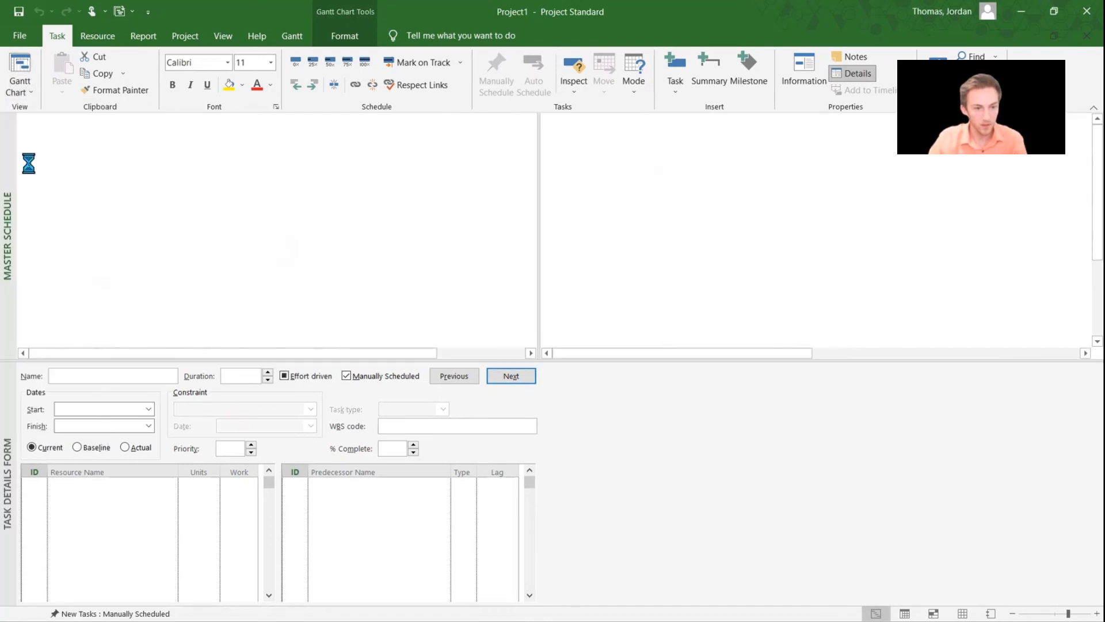
left_click(18, 87)
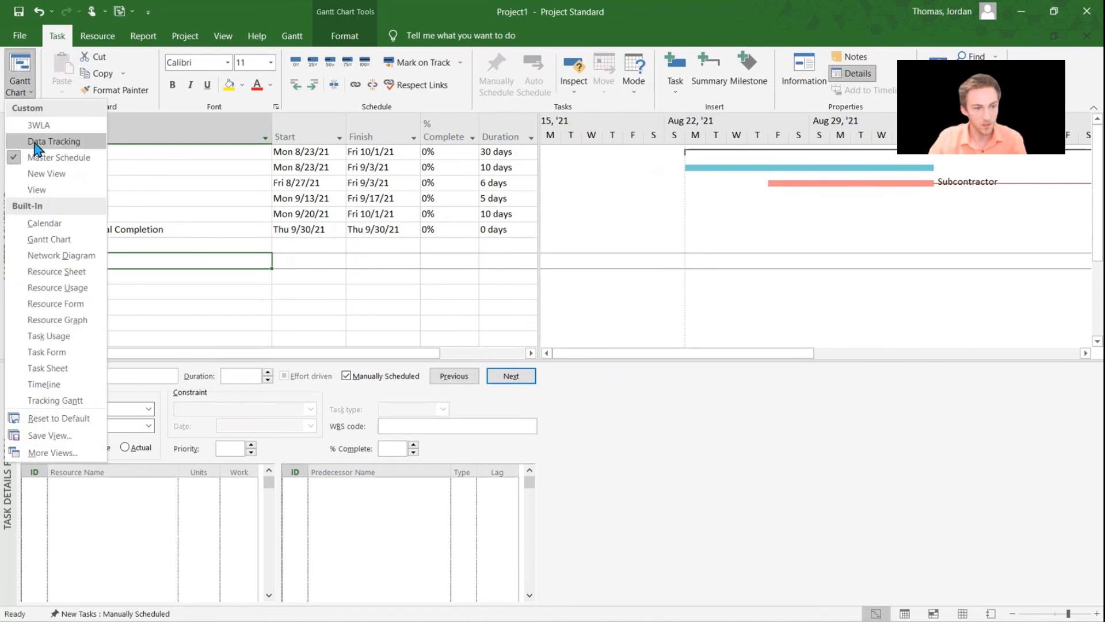
left_click(33, 125)
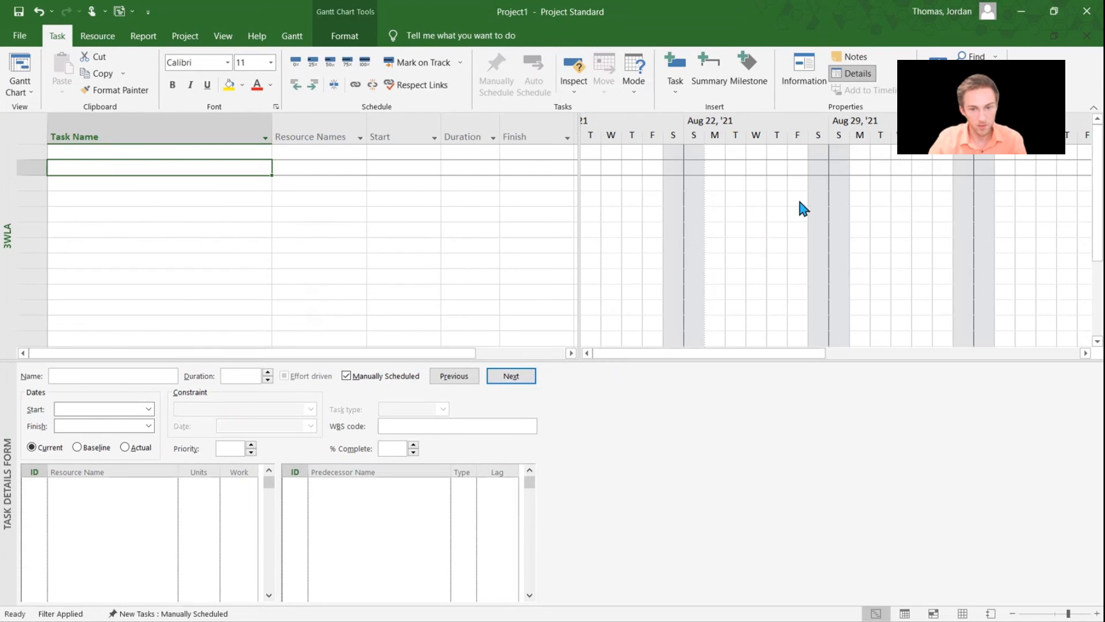
Switch to the New View custom view and look through the remaining columns of its task table.
left_click(18, 87)
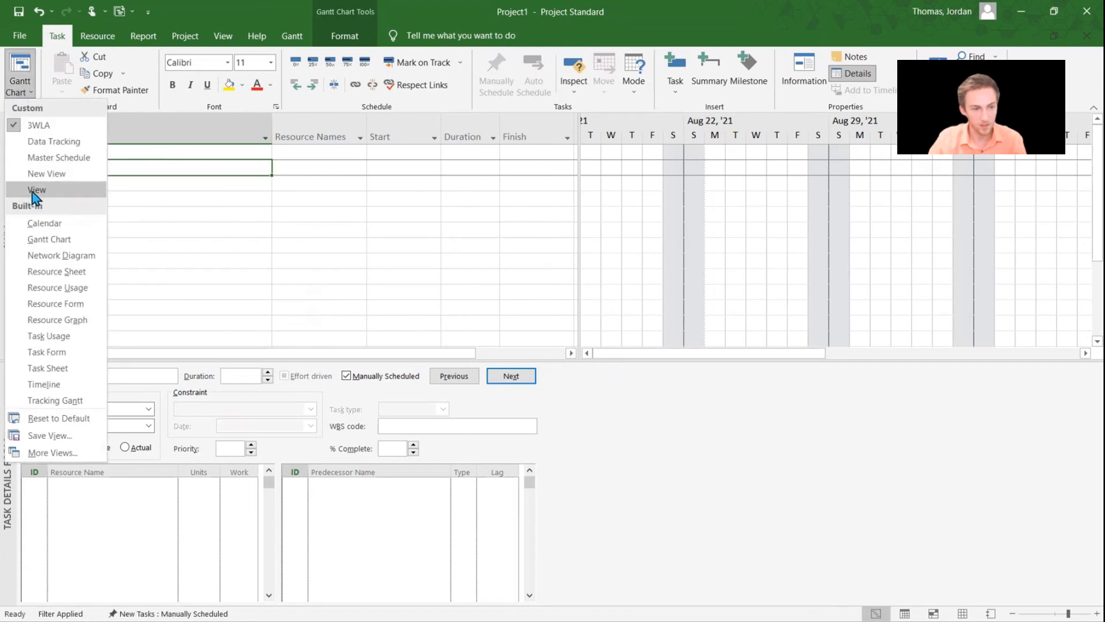
left_click(46, 174)
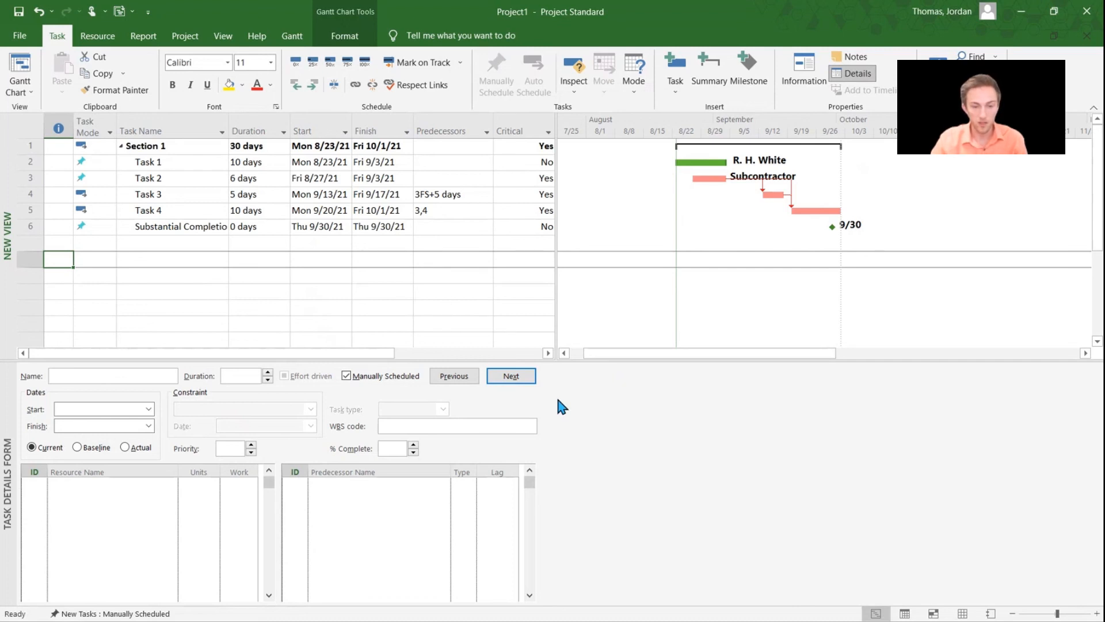
left_click(541, 350)
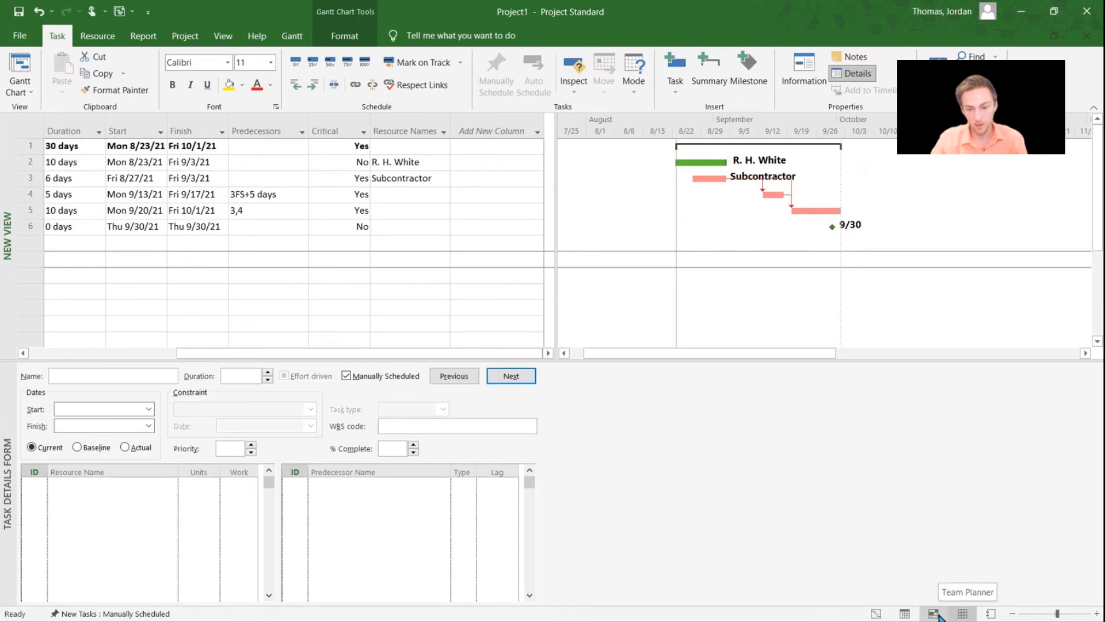
Open the Task Usage view and inspect the work hours assigned to Task 1.
left_click(905, 613)
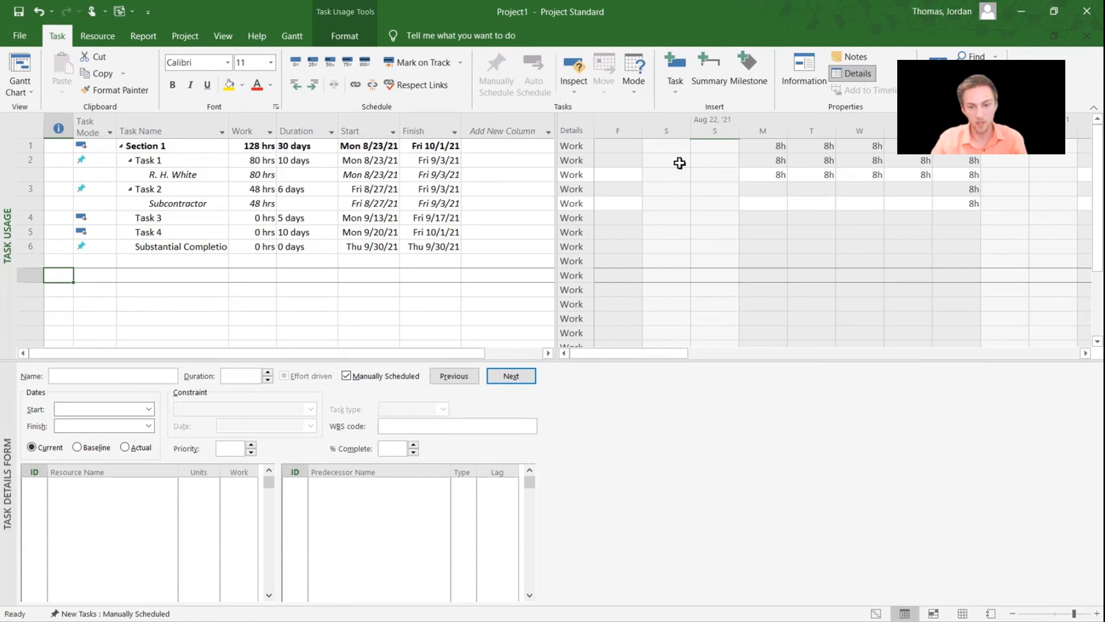
left_click(257, 159)
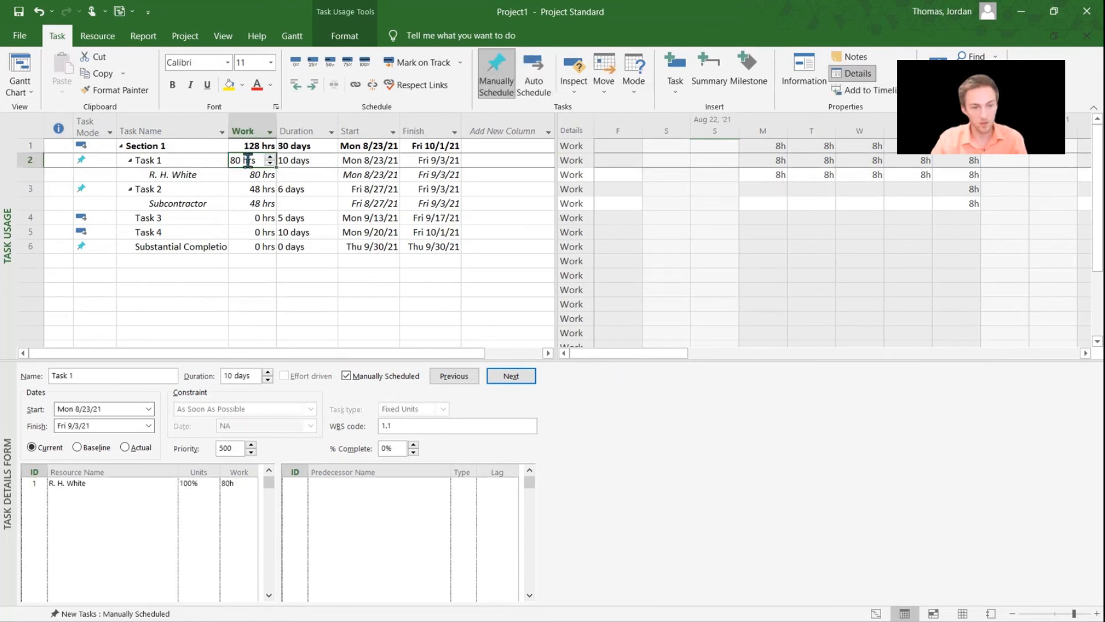
Examine both resources in the Resource Sheet and return to the New View Gantt chart.
left_click(921, 607)
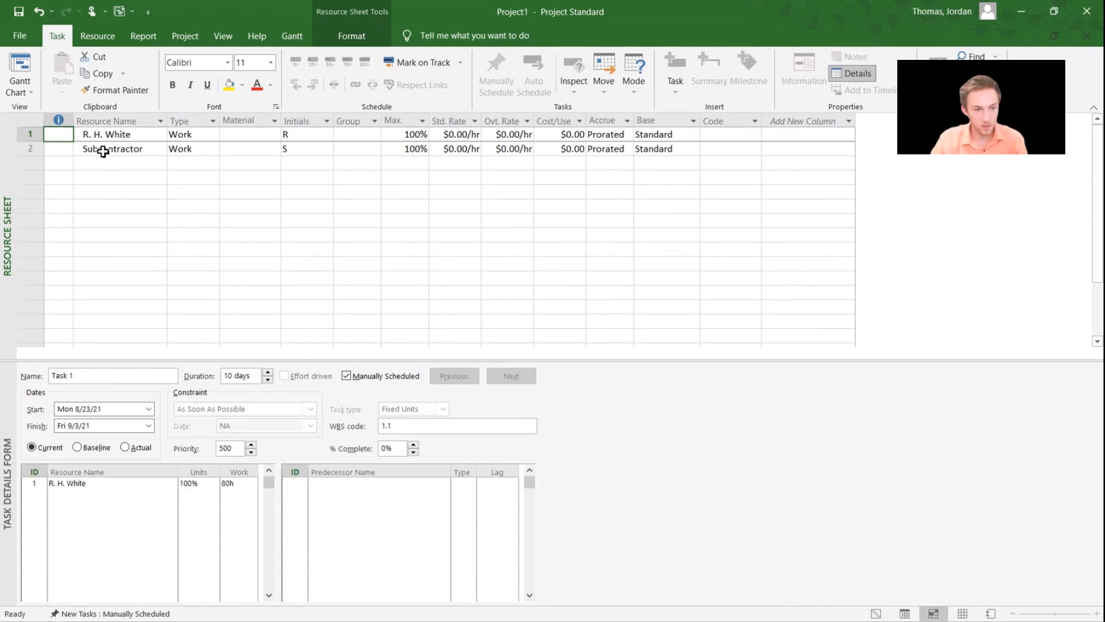
left_click(92, 135)
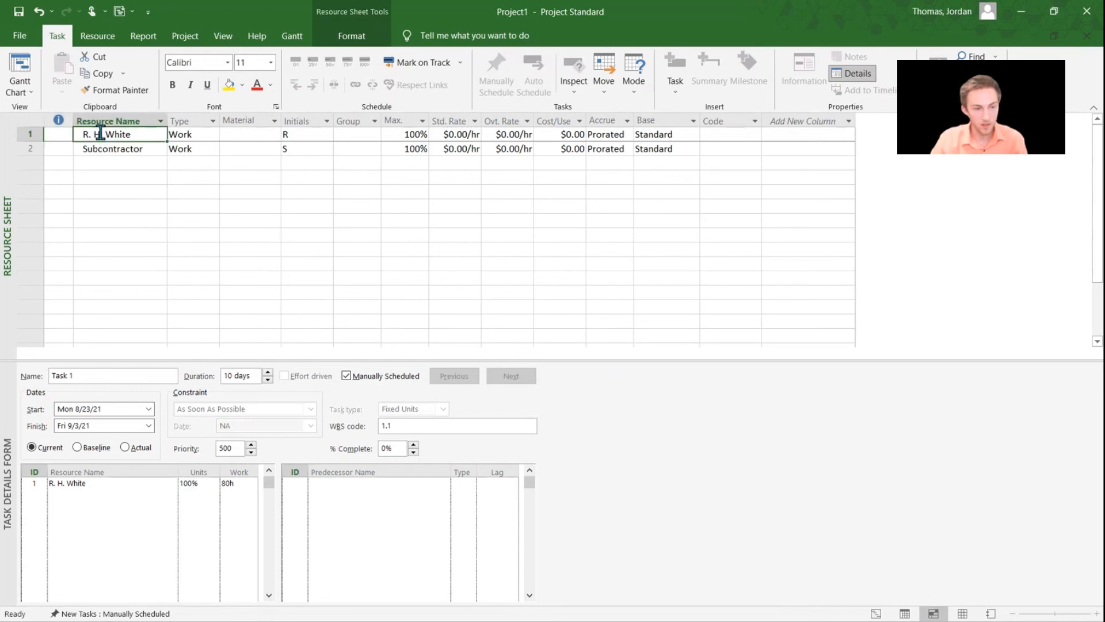
left_click(90, 148)
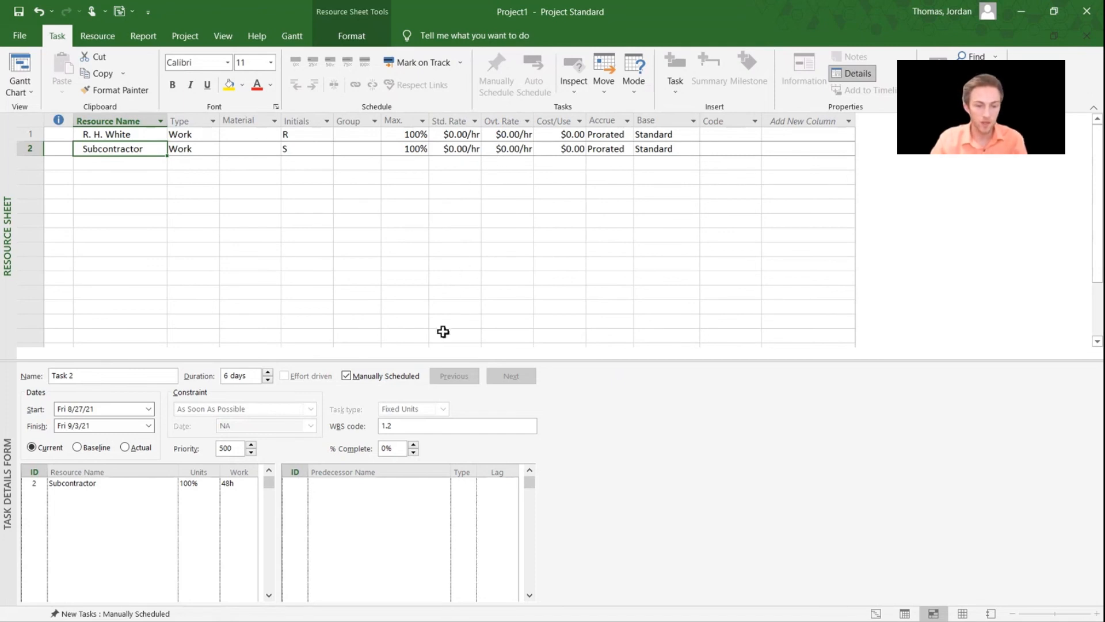
left_click(876, 613)
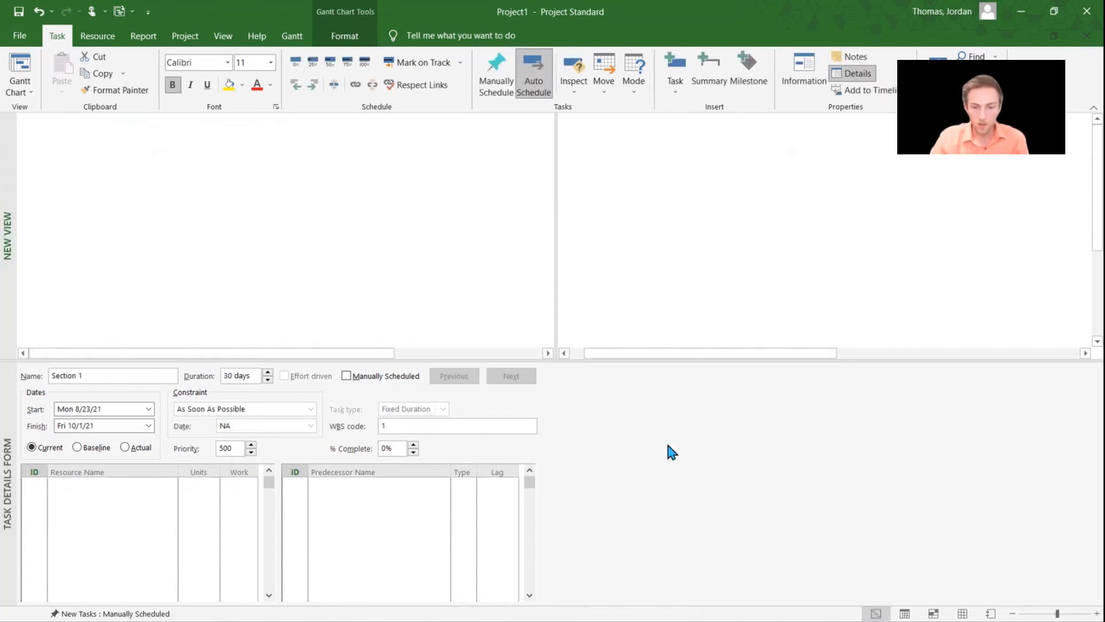